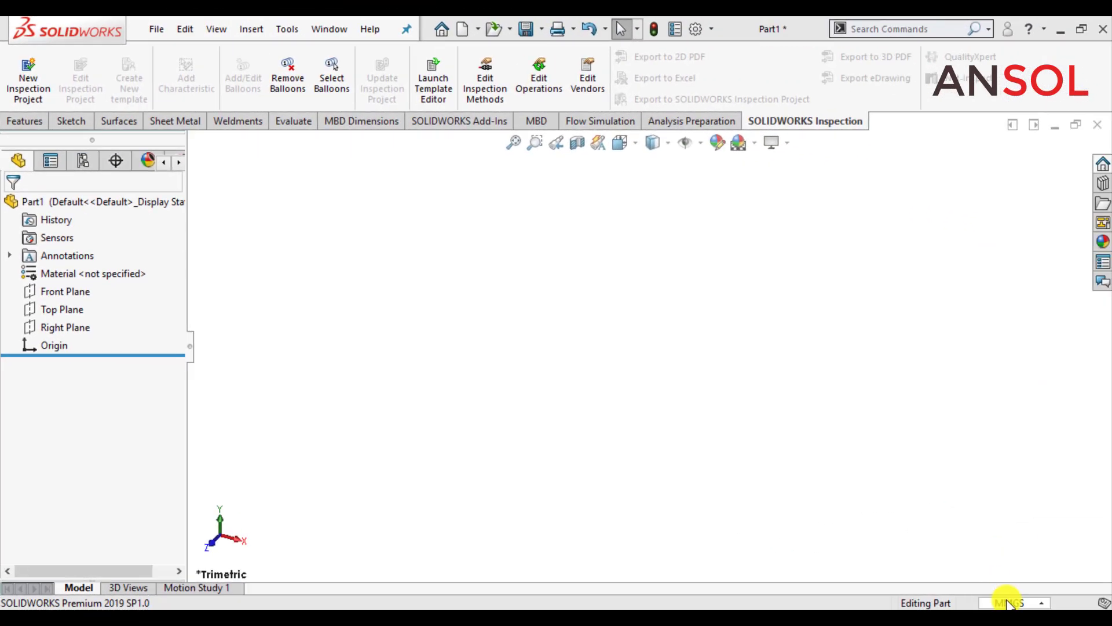
# Step: Set the document units to IPS (inch, pound, second) and start a sketch on the Front Plane
pyautogui.click(1008, 602)
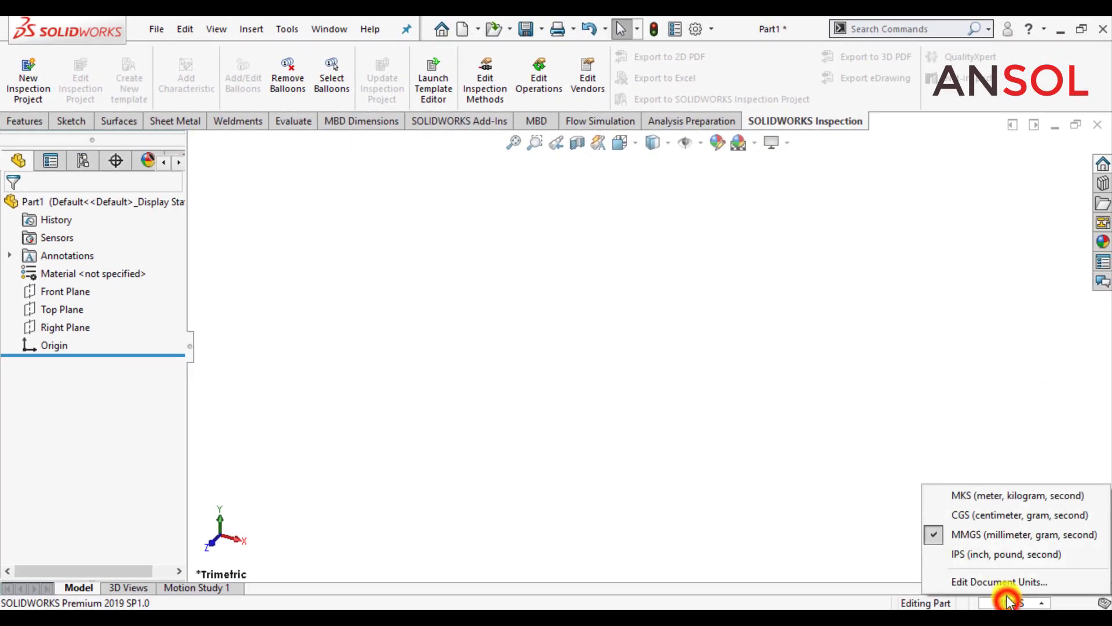
pyautogui.click(989, 549)
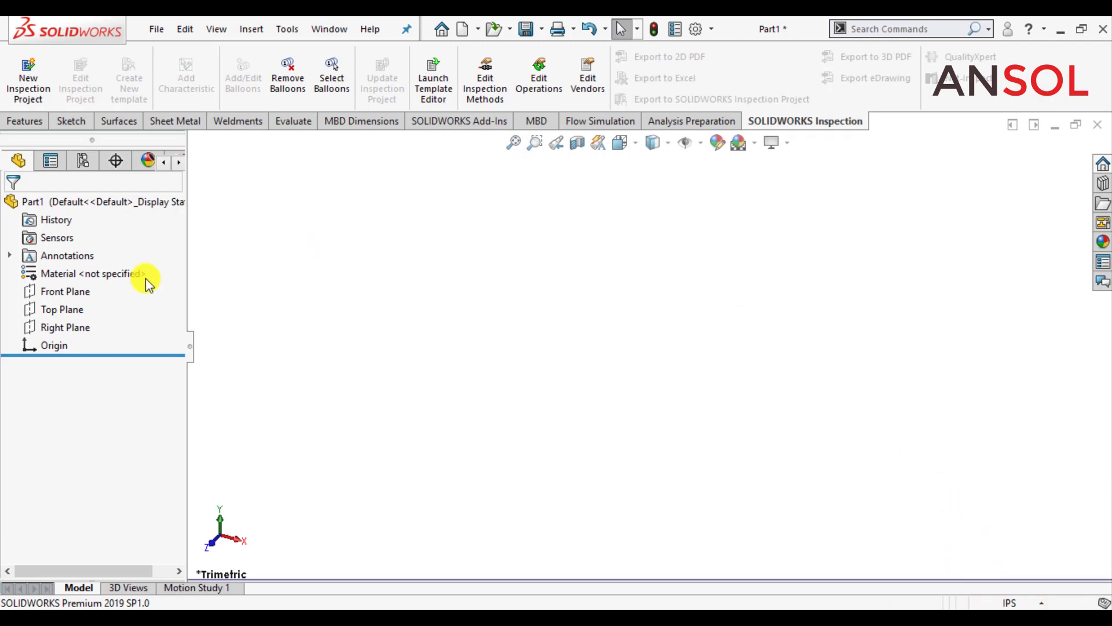
pyautogui.click(62, 291)
pyautogui.click(144, 274)
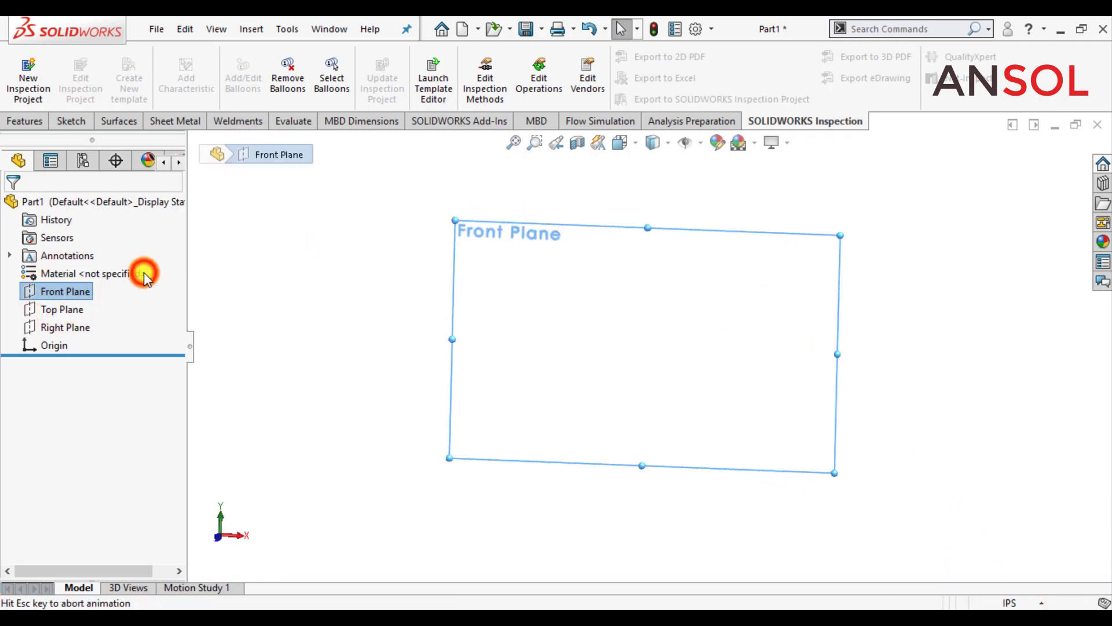
pyautogui.click(298, 293)
pyautogui.click(73, 290)
pyautogui.click(81, 259)
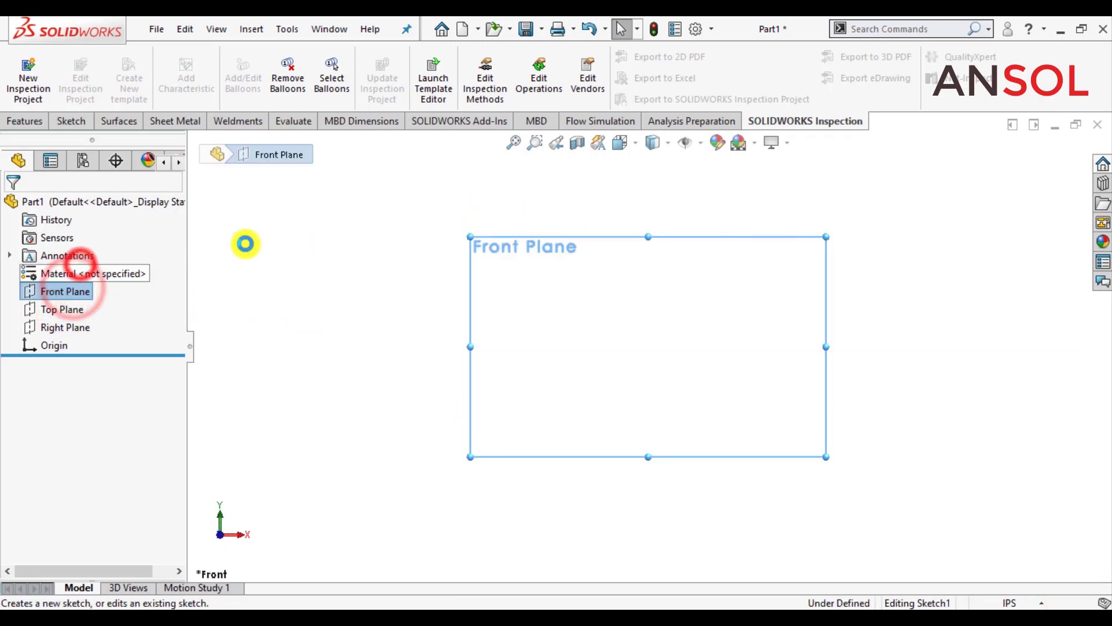
# Step: Sketch two concentric circles centred on the origin, the inner one about 2.49 in in radius and the outer slightly larger
pyautogui.click(139, 56)
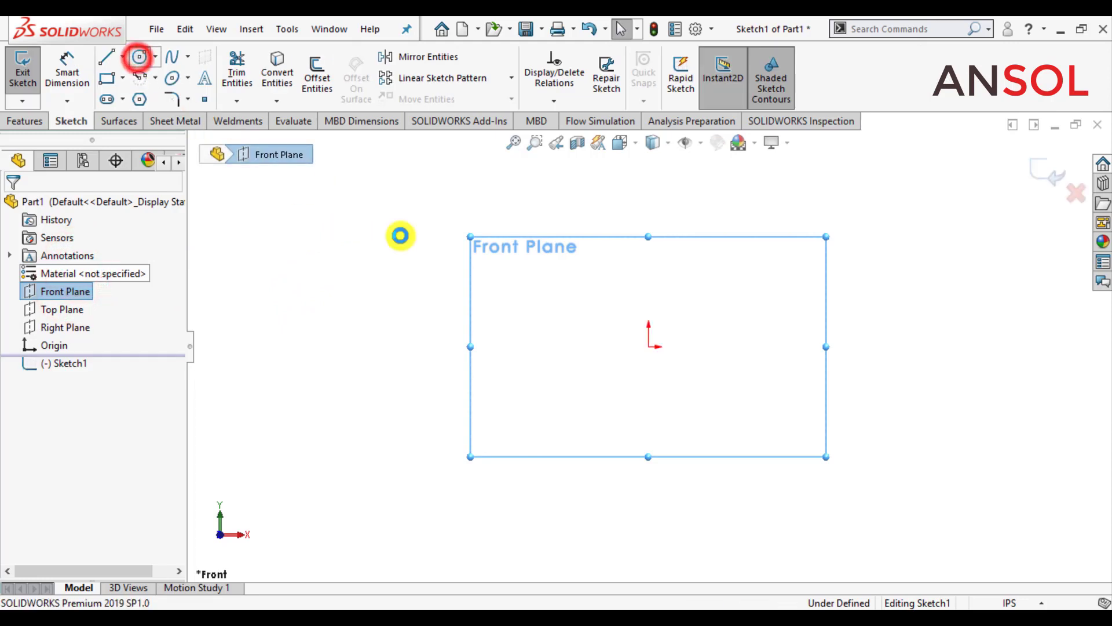
pyautogui.click(648, 347)
pyautogui.click(566, 442)
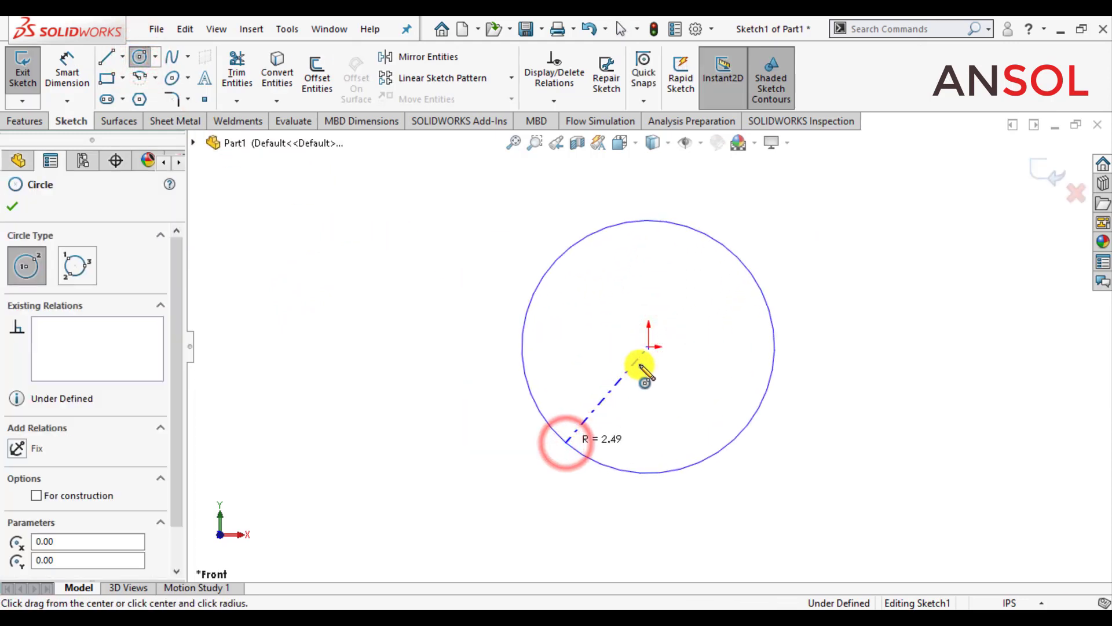
pyautogui.click(649, 347)
pyautogui.click(528, 435)
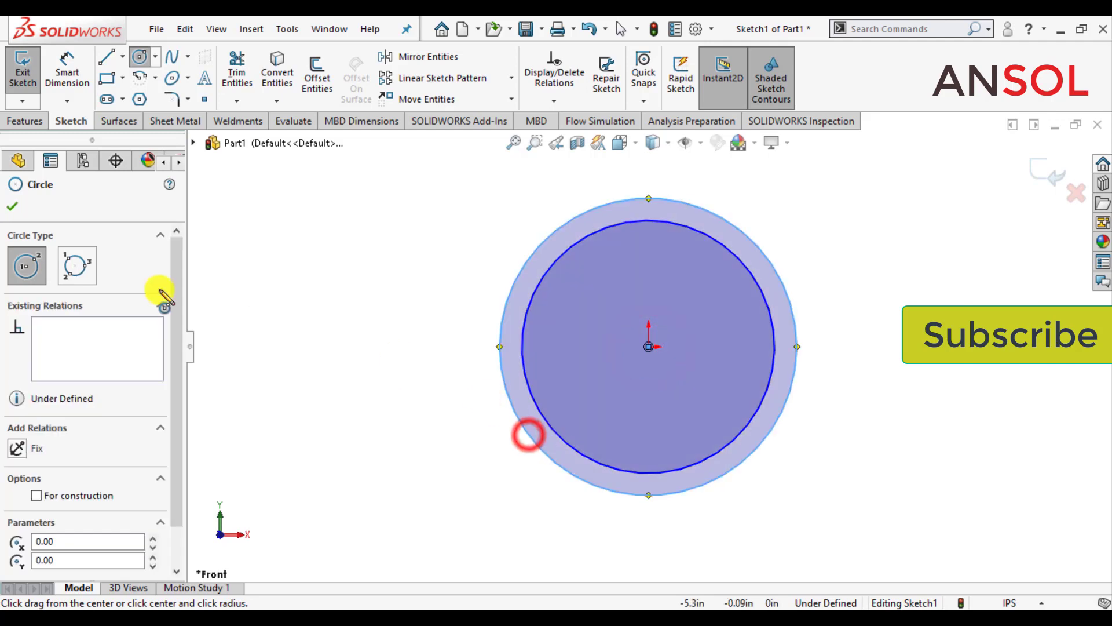
pyautogui.click(12, 206)
# Step: Dimension the inner circle's diameter and set it to 2.75 in
pyautogui.click(67, 69)
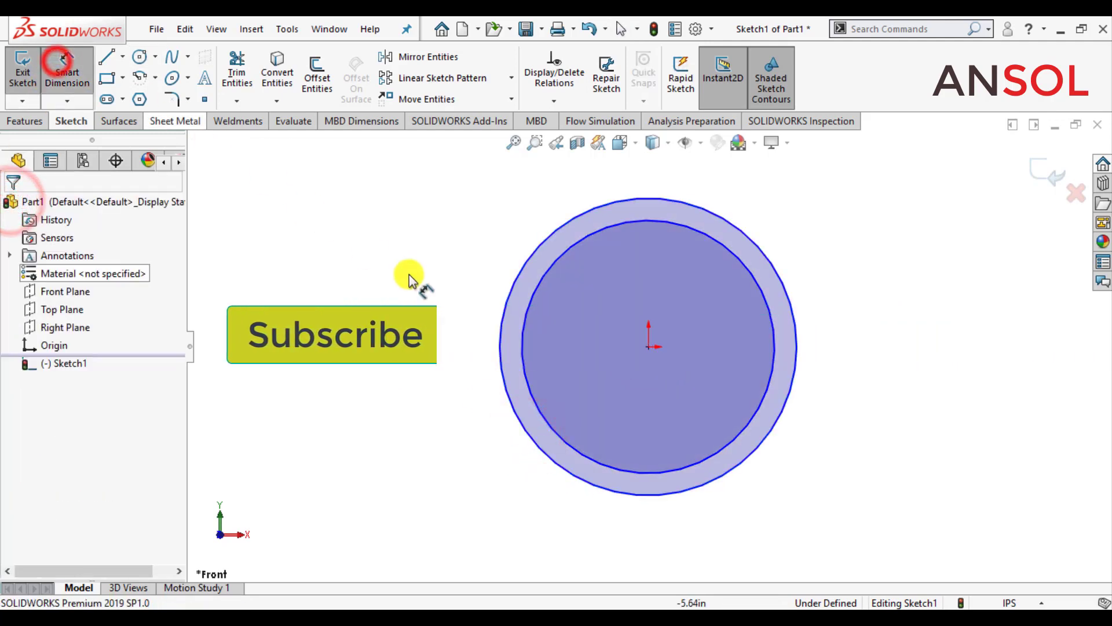
pyautogui.click(520, 344)
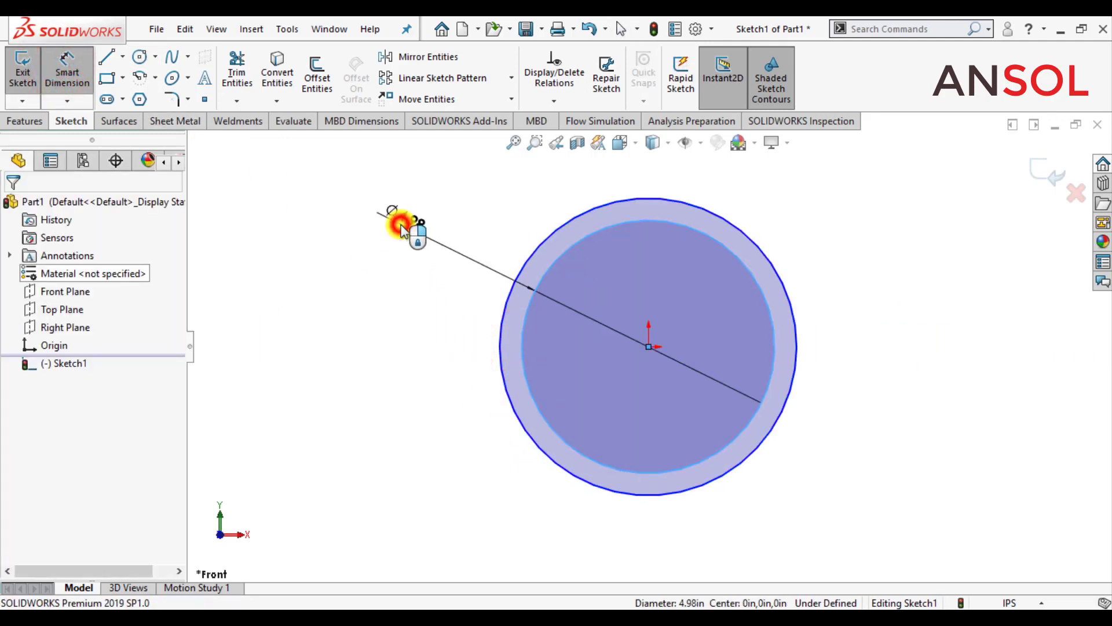
pyautogui.click(401, 229)
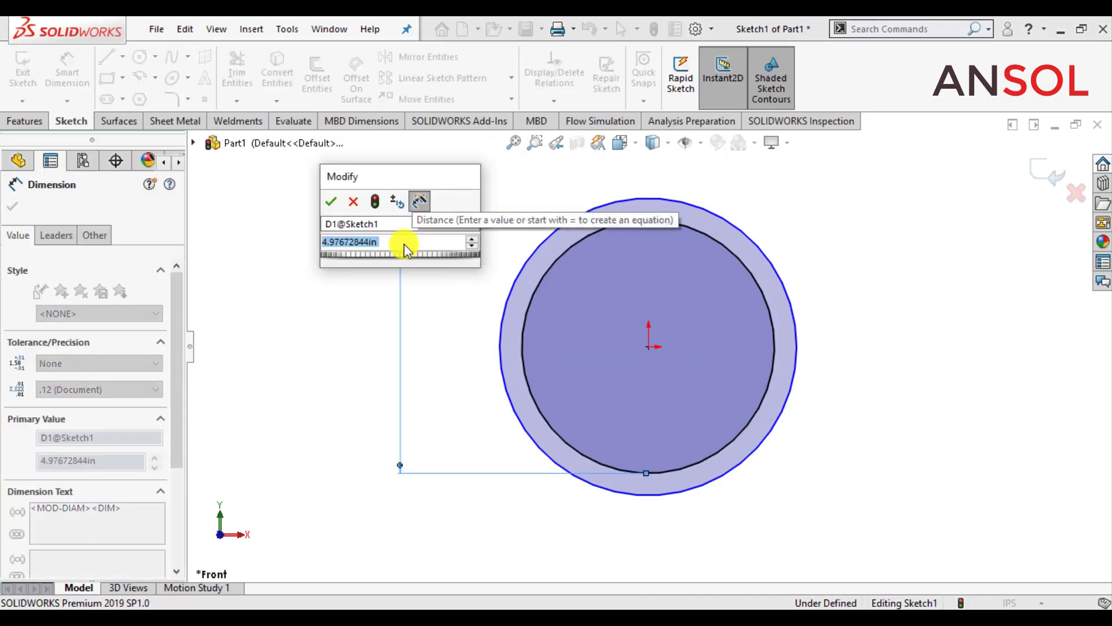
pyautogui.write('2.75')
pyautogui.press('Return')
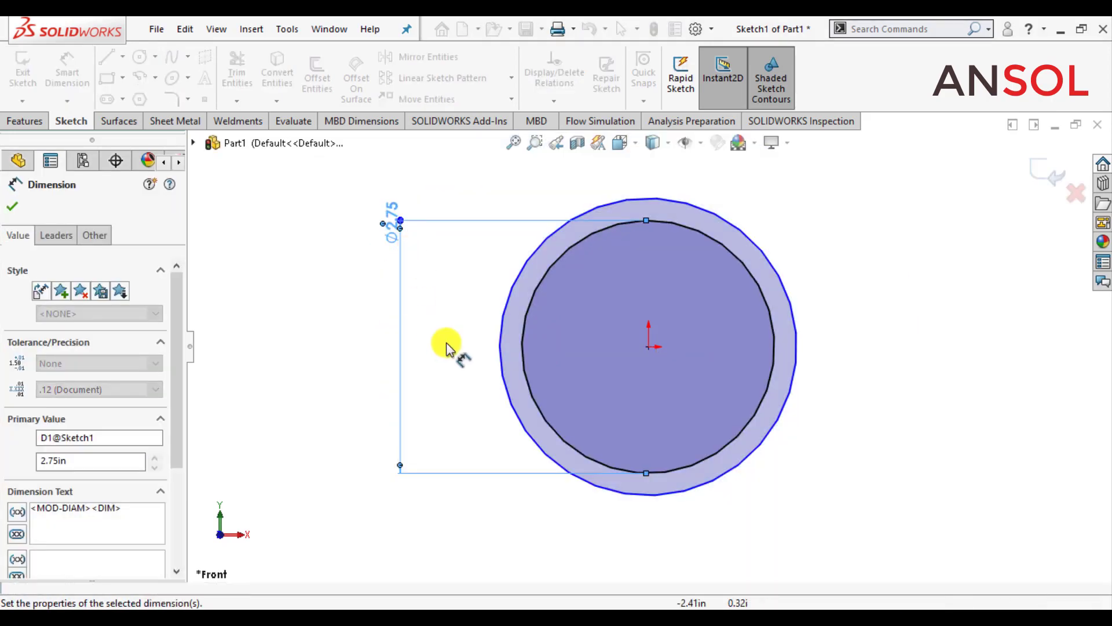
# Step: Dimension the outer circle's diameter and set it to 3 in
pyautogui.click(498, 360)
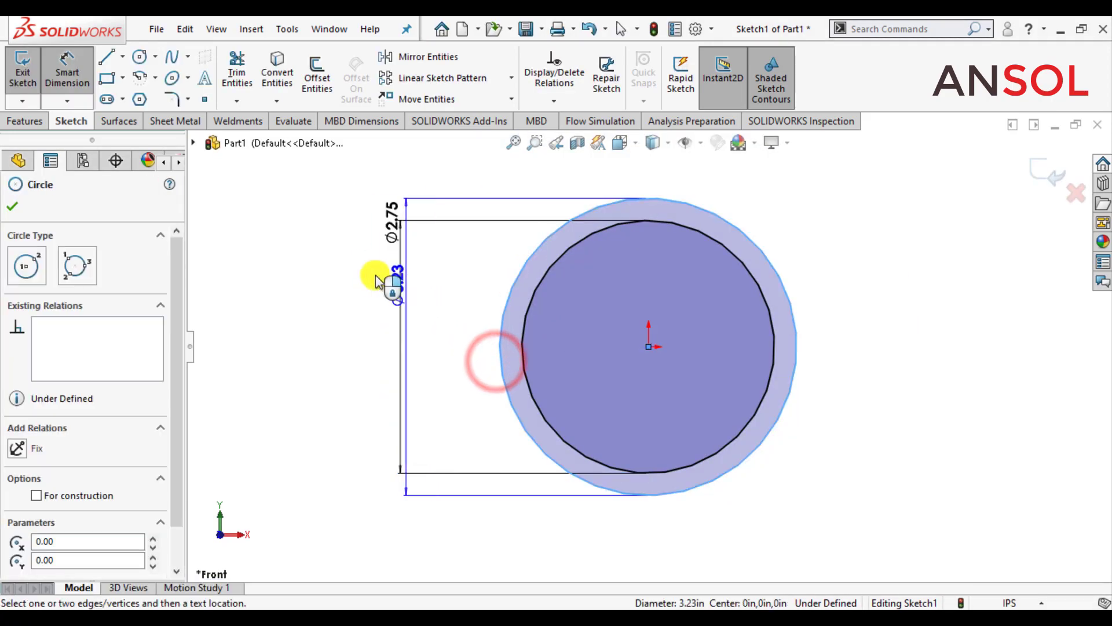
pyautogui.click(323, 262)
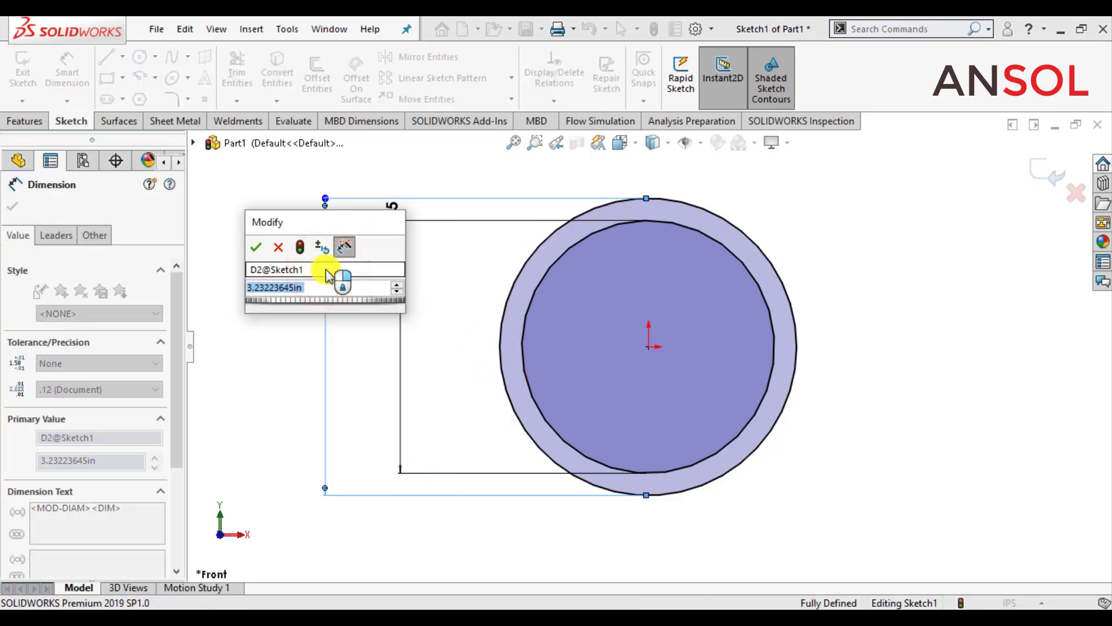
pyautogui.write('3')
pyautogui.press('Return')
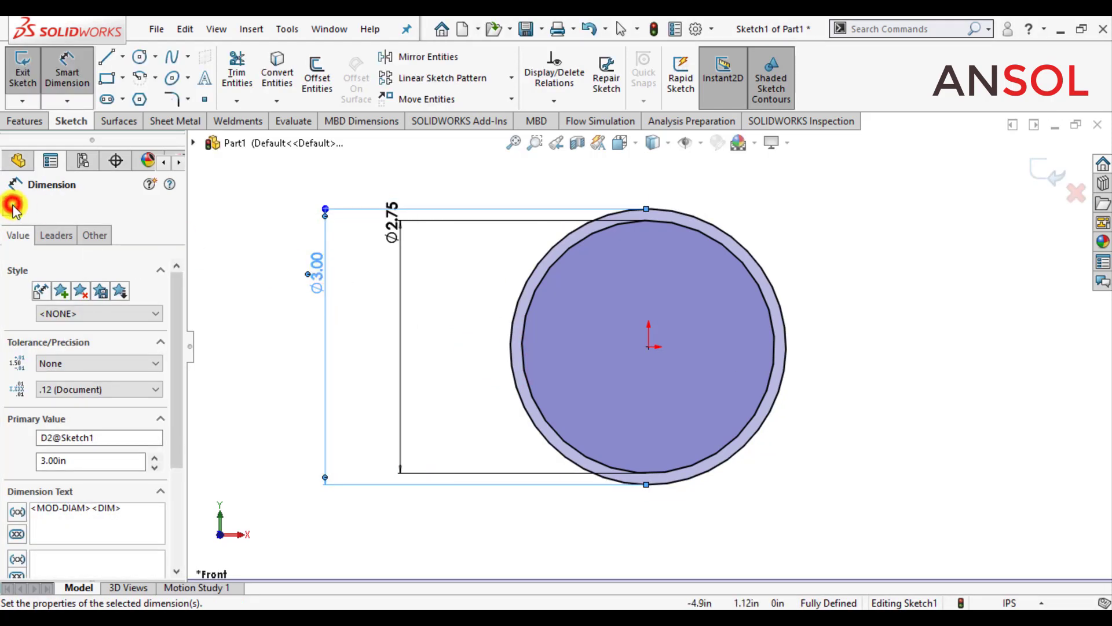
pyautogui.click(12, 207)
# Step: Reposition both diameter dimensions so they are clearly spaced beside the circles, and exit the sketch
pyautogui.moveTo(392, 225); pyautogui.dragTo(399, 314)
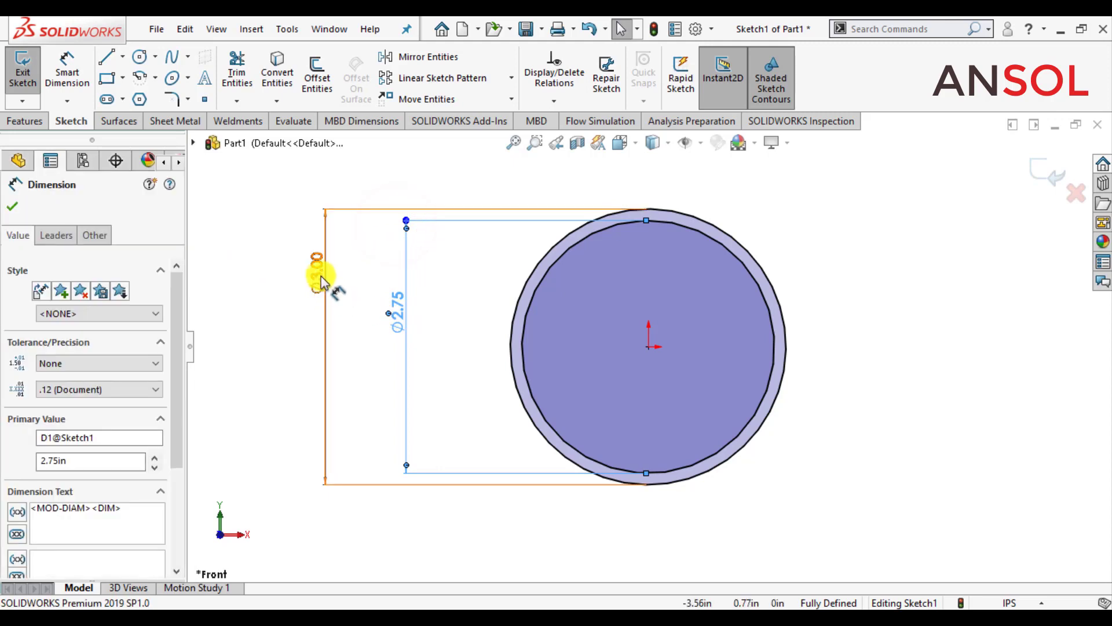
pyautogui.moveTo(320, 276); pyautogui.dragTo(362, 324)
pyautogui.click(13, 206)
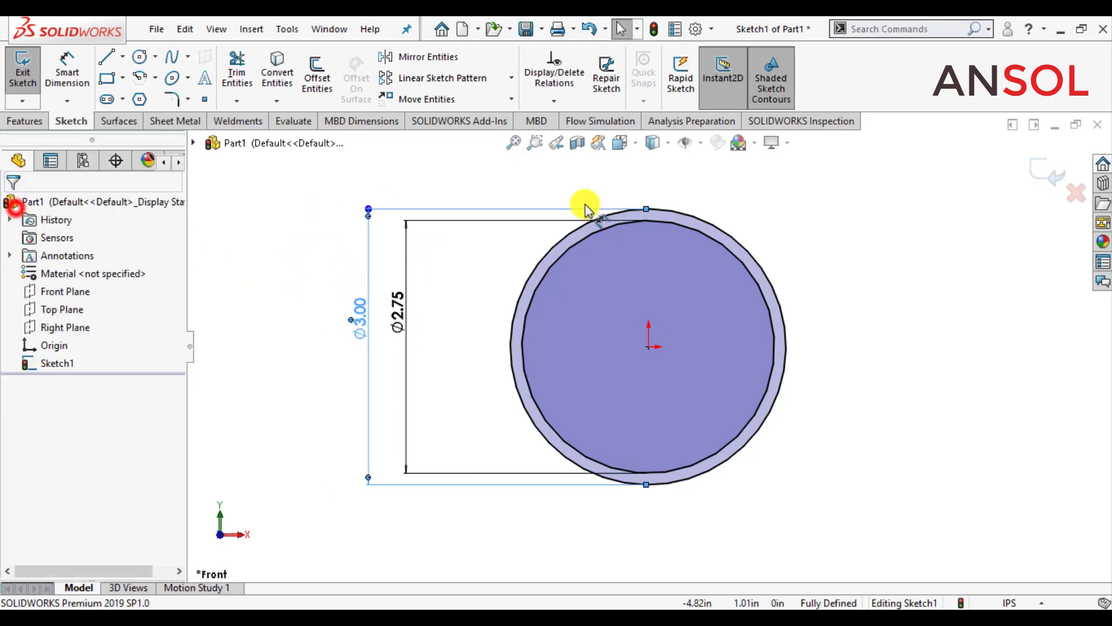
pyautogui.click(1034, 170)
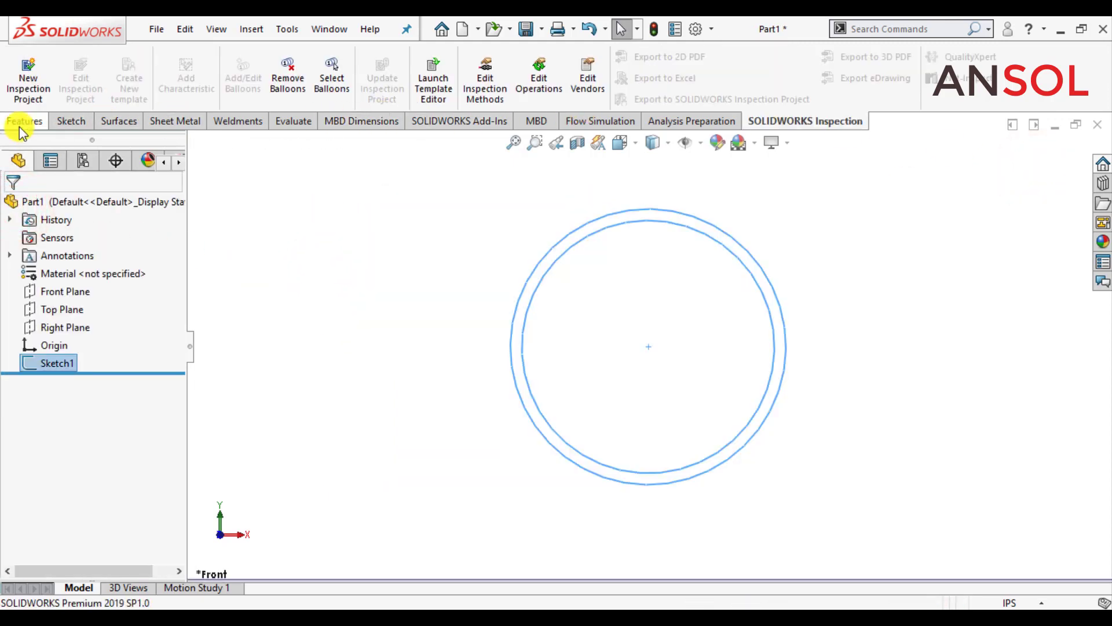
# Step: Extrude the ring sketch as a boss with the Mid Plane end condition and a depth of 5 in
pyautogui.click(23, 120)
pyautogui.click(28, 72)
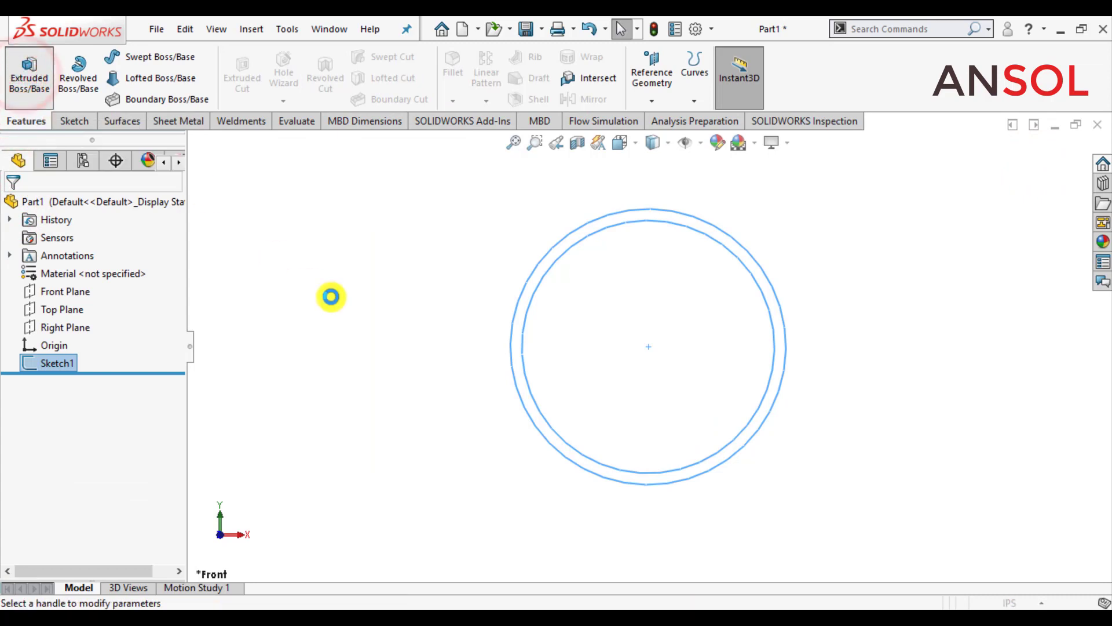
pyautogui.click(116, 303)
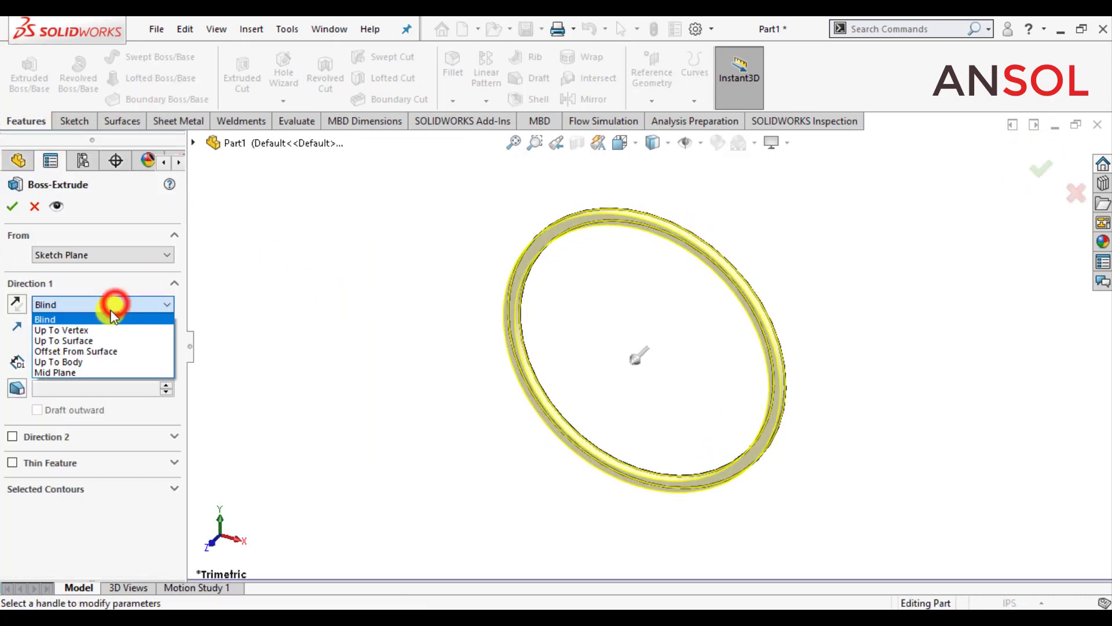
pyautogui.click(85, 372)
pyautogui.doubleClick(84, 365)
pyautogui.write('5')
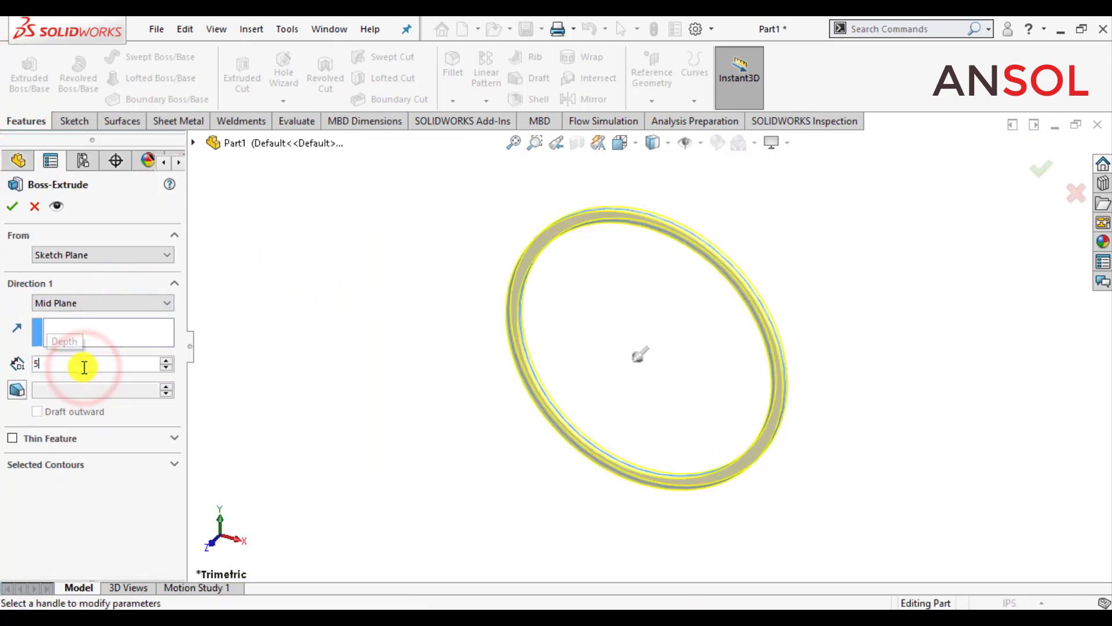
pyautogui.press('Return')
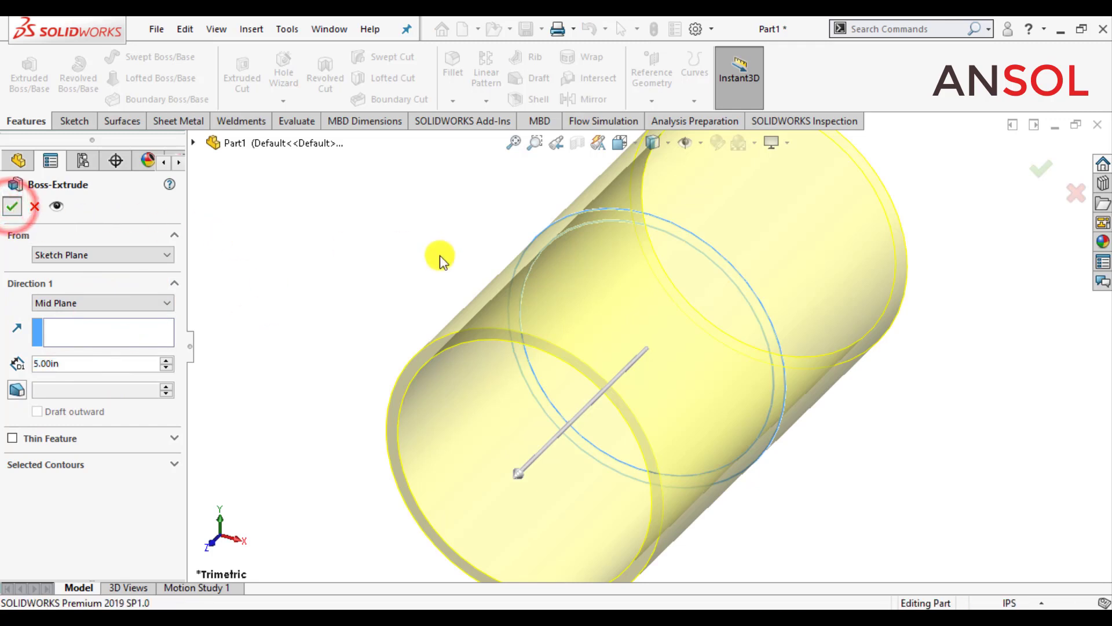
pyautogui.press('Return')
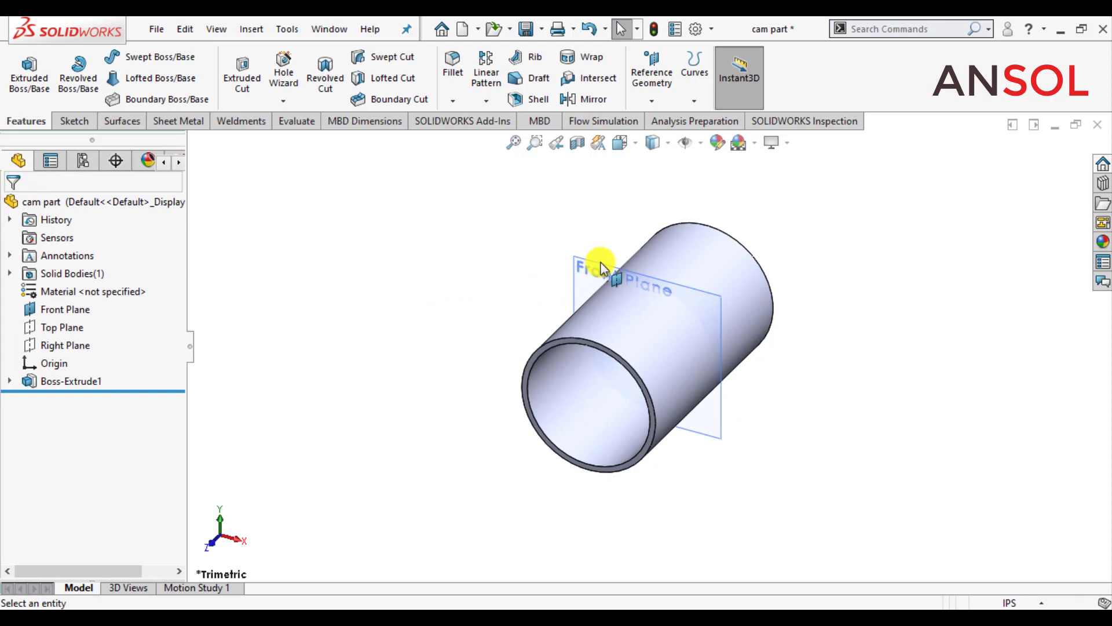
# Step: Create a reference plane offset 2 in from the Front Plane and save the part
pyautogui.click(55, 309)
pyautogui.keyDown('ctrl'); pyautogui.moveTo(602, 264); pyautogui.dragTo(517, 329); pyautogui.keyUp('ctrl')
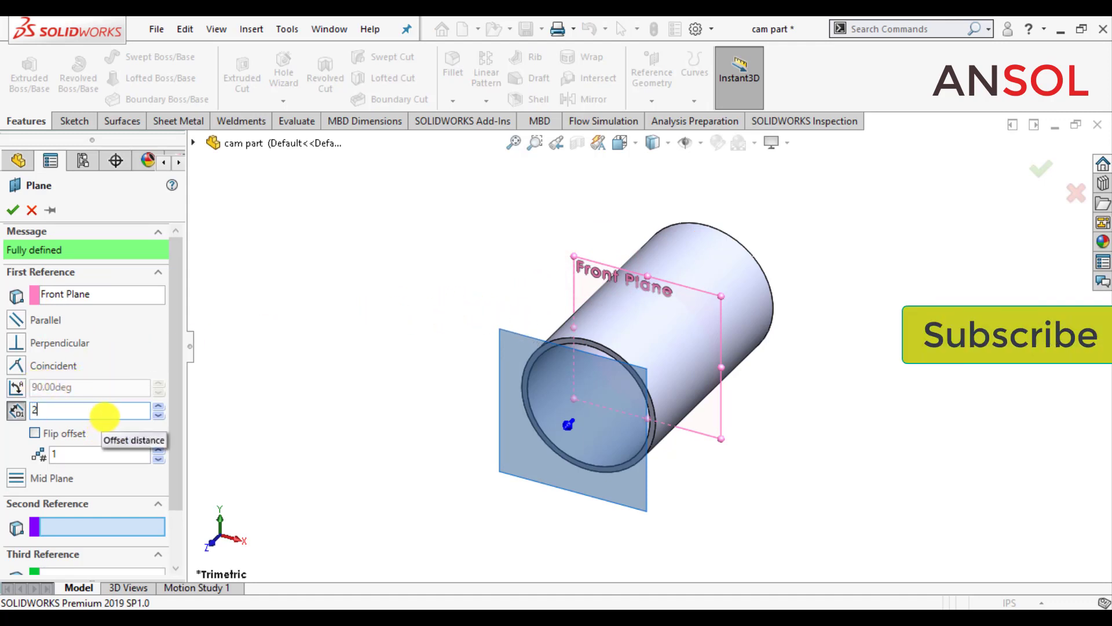
pyautogui.press('Return')
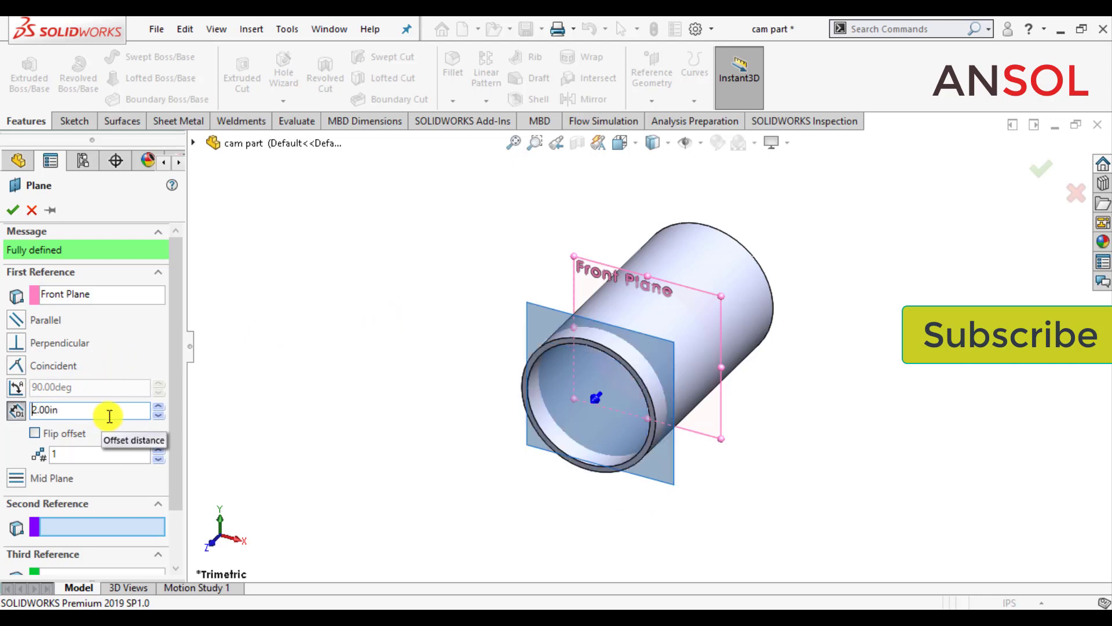
pyautogui.click(12, 210)
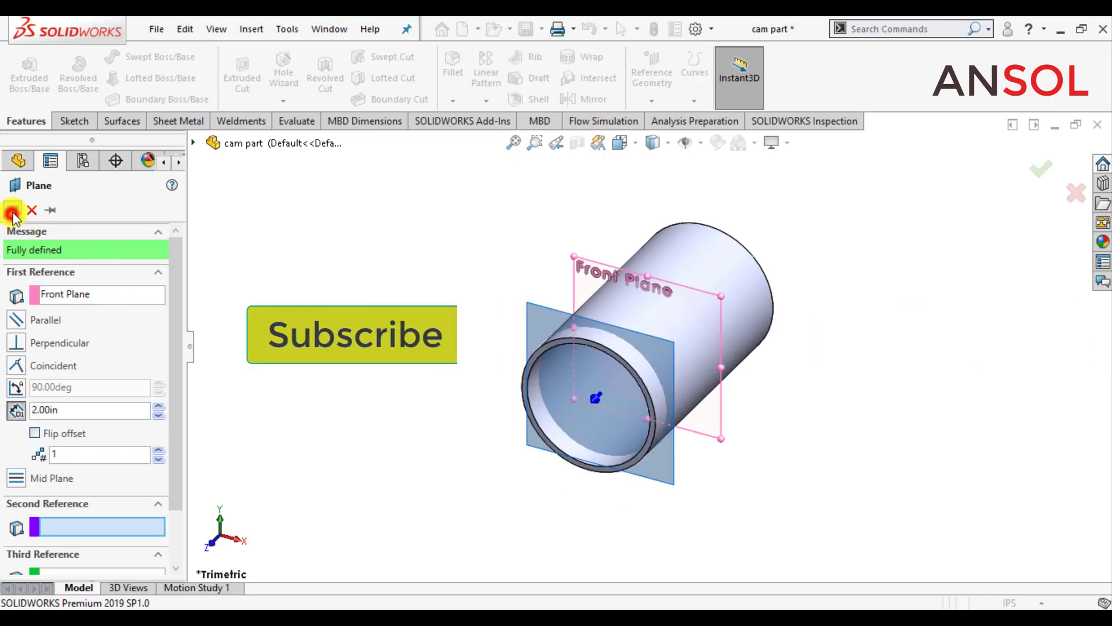
pyautogui.click(386, 302)
pyautogui.hotkey('ctrl', 's')
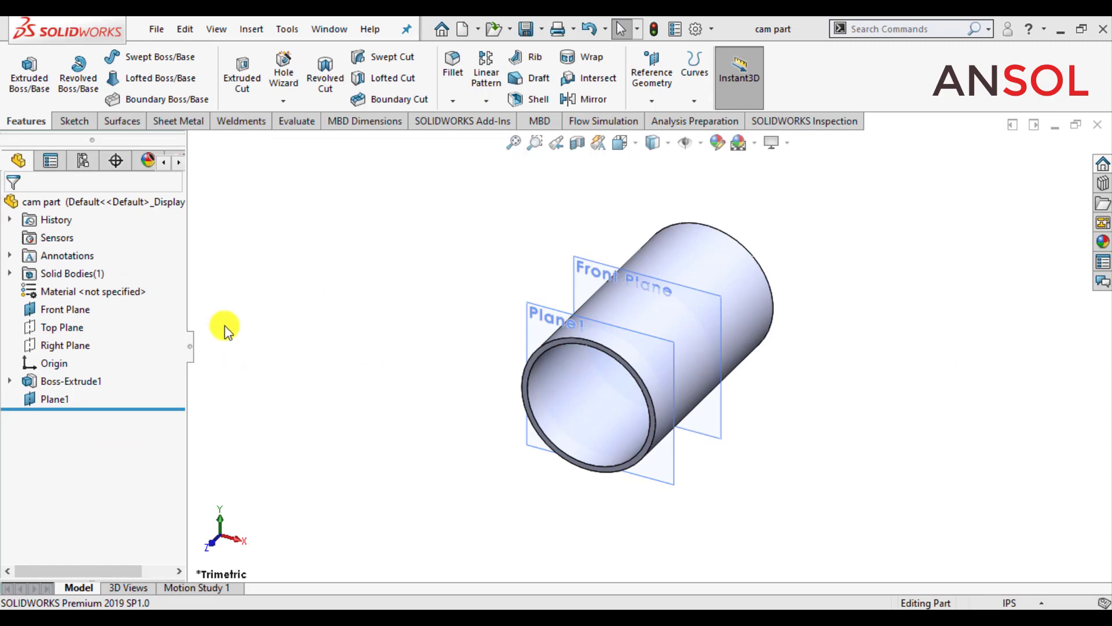
# Step: Start a sketch on the new offset plane and hide the reference planes in the graphics area
pyautogui.click(54, 400)
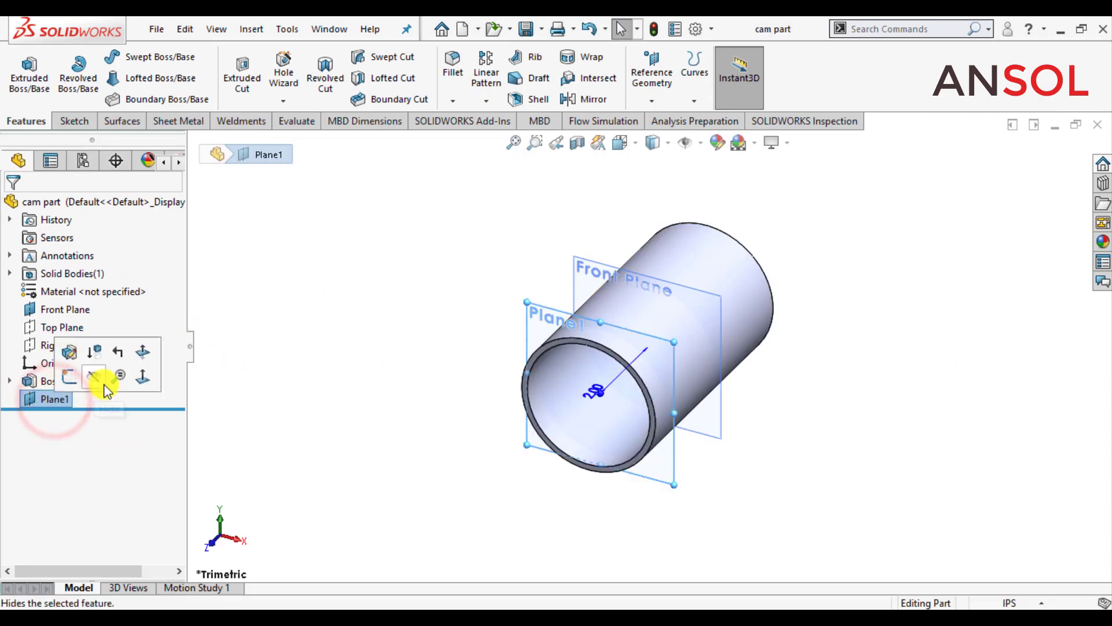
pyautogui.click(73, 380)
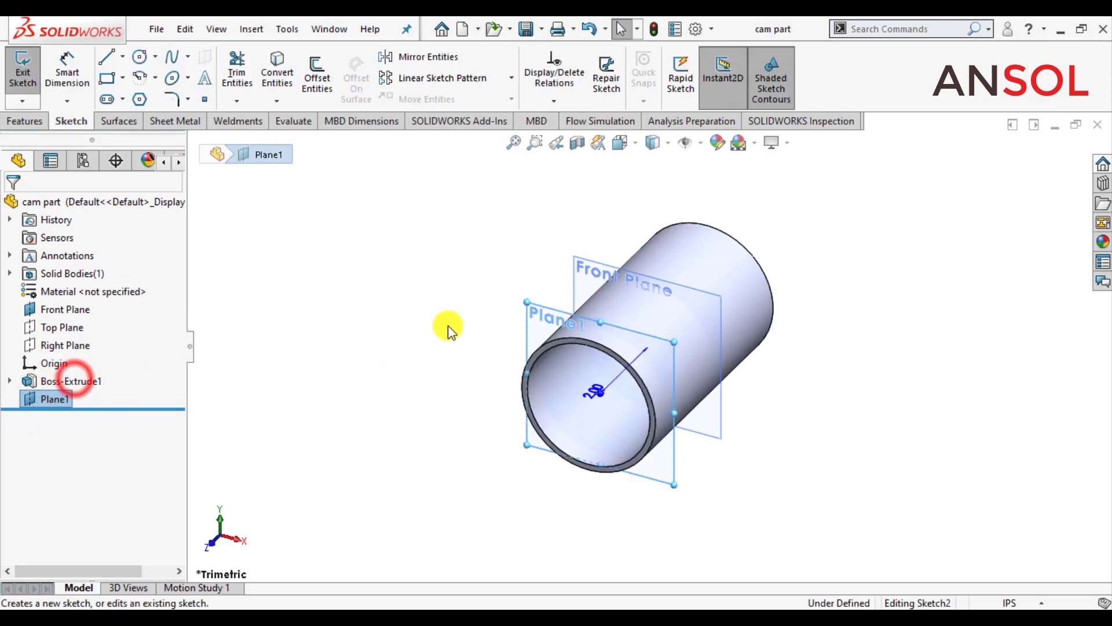
pyautogui.click(636, 142)
pyautogui.click(710, 235)
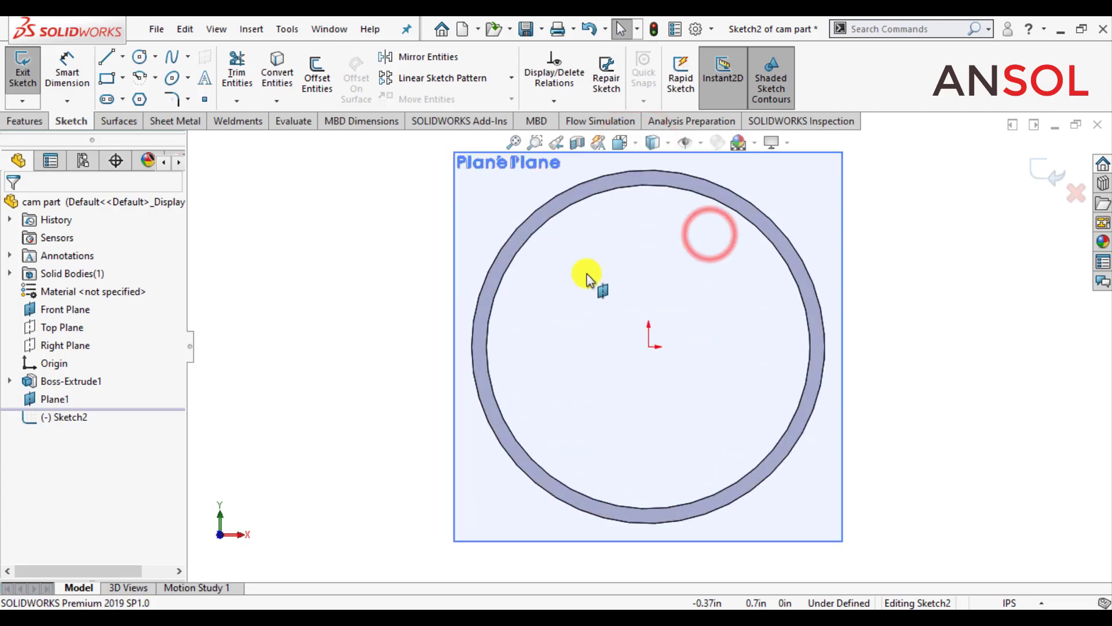
pyautogui.click(452, 298)
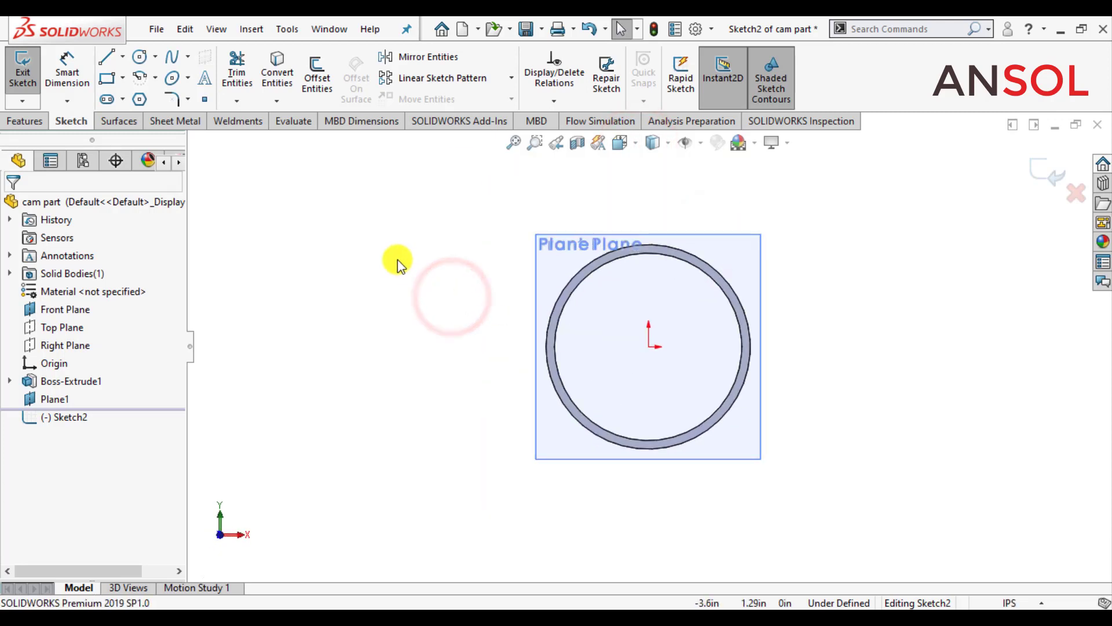
pyautogui.click(687, 149)
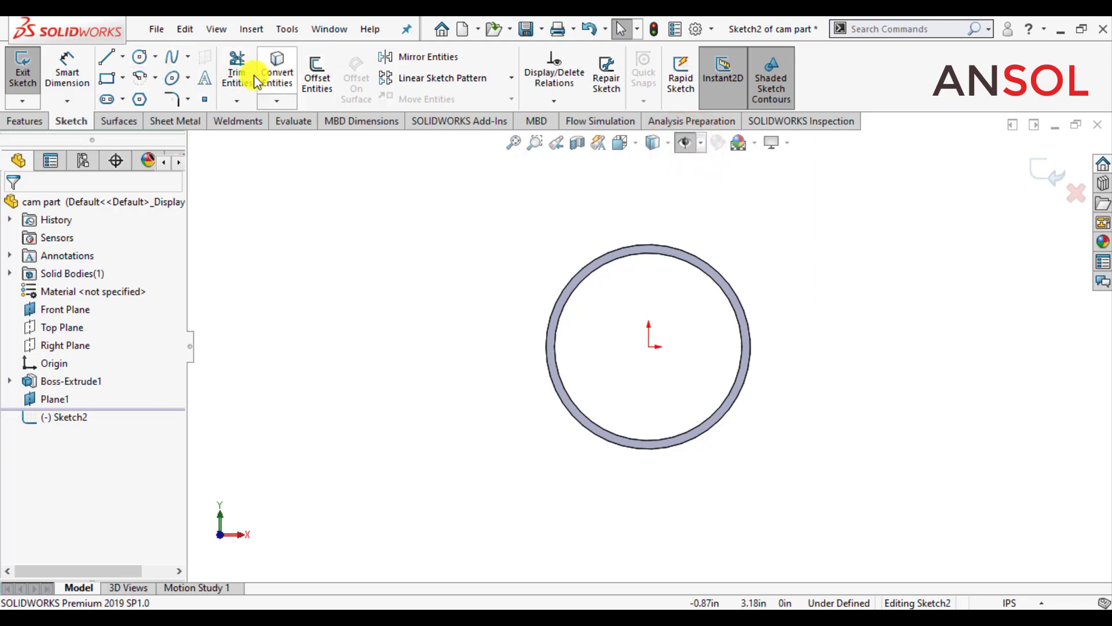
# Step: Convert the tube's outer circular edge into a sketch circle and exit the sketch
pyautogui.click(277, 69)
pyautogui.scroll(-5, 784, 279)
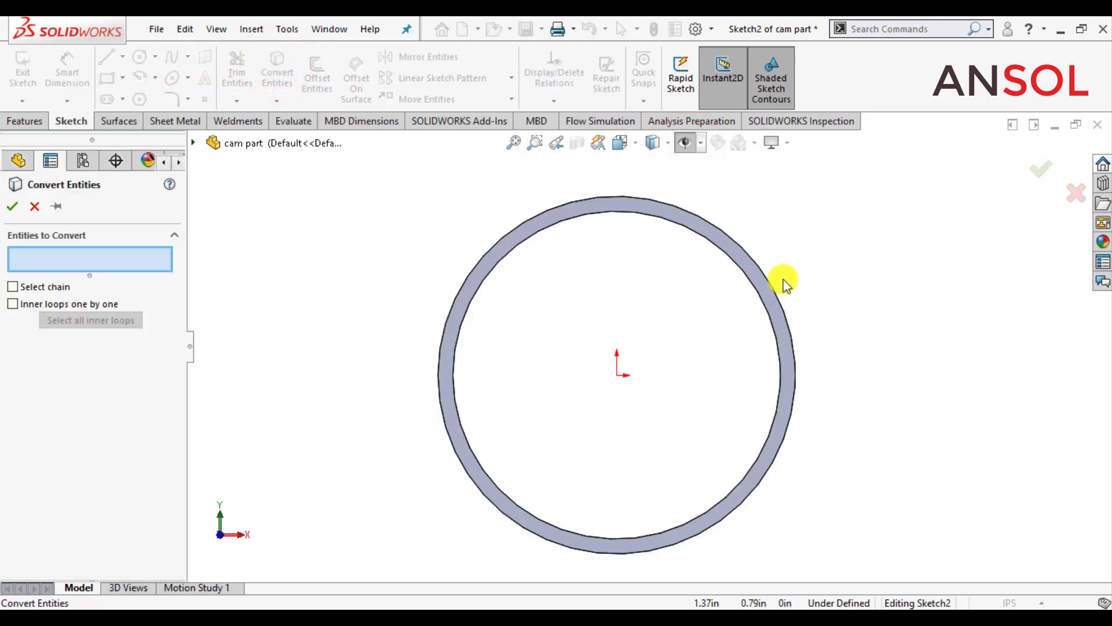
pyautogui.click(752, 293)
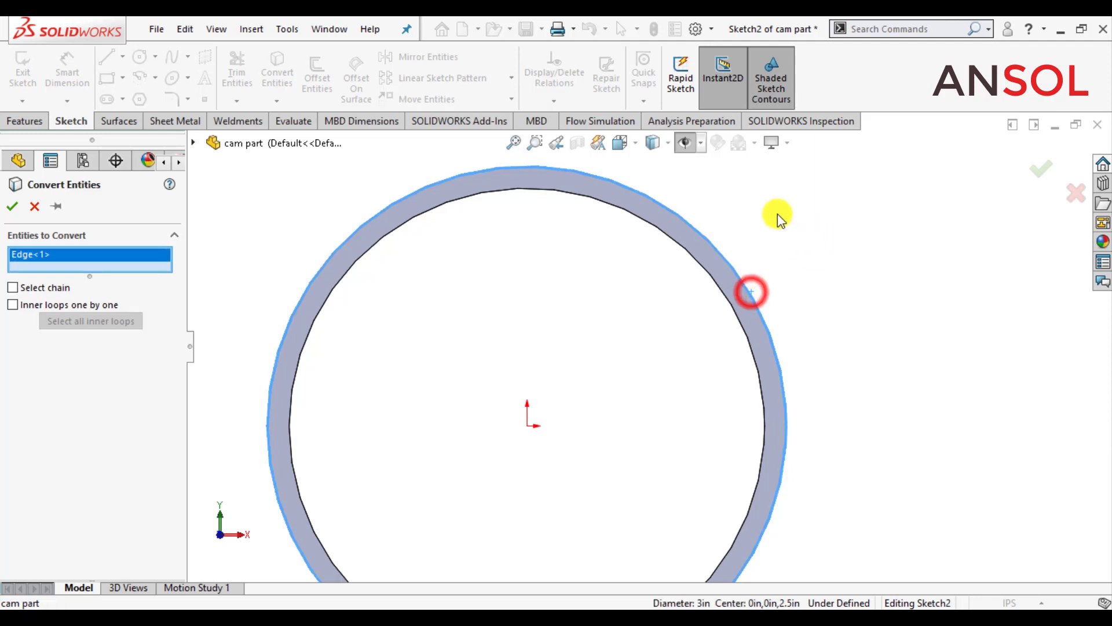
pyautogui.click(13, 206)
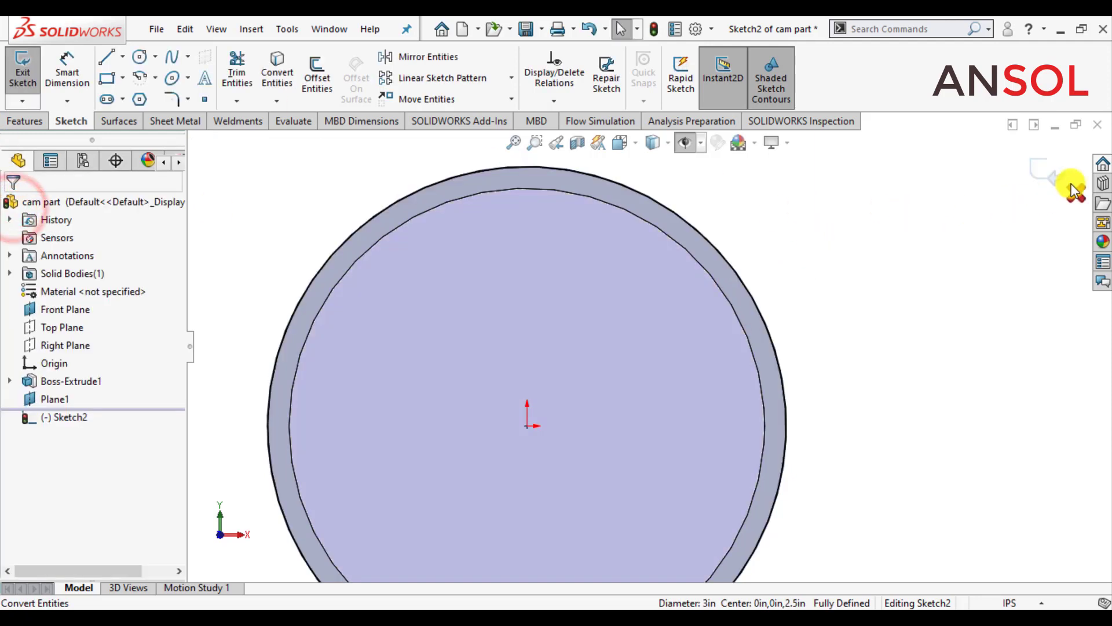
pyautogui.click(1049, 175)
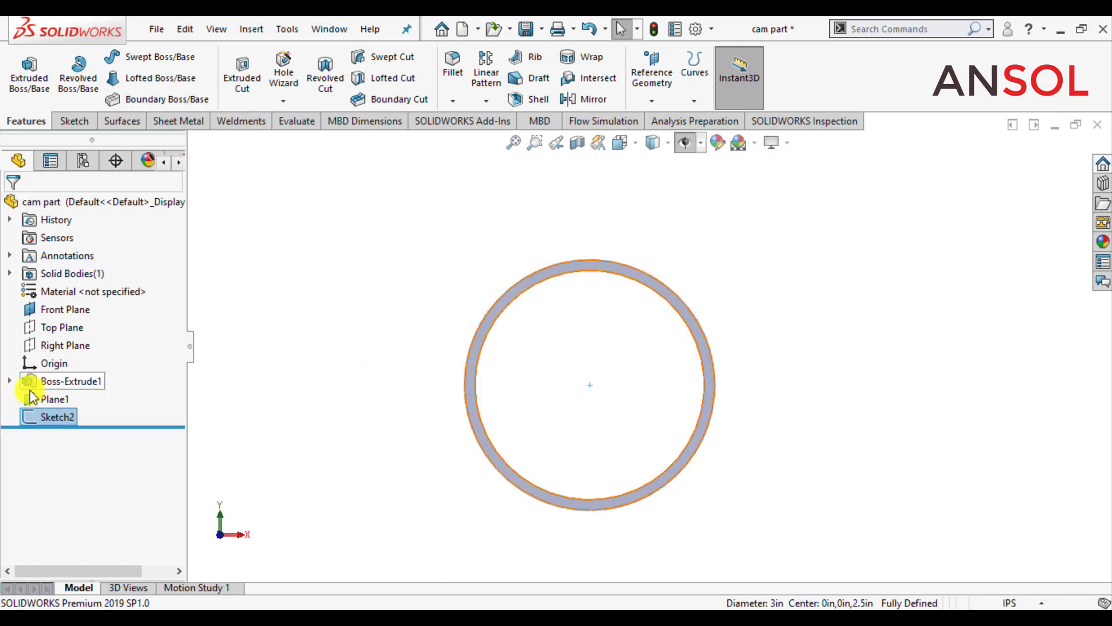
# Step: Start a helix from the sketched circle with a constant pitch of 7.75 in and the direction reversed along the tube
pyautogui.click(692, 104)
pyautogui.click(710, 219)
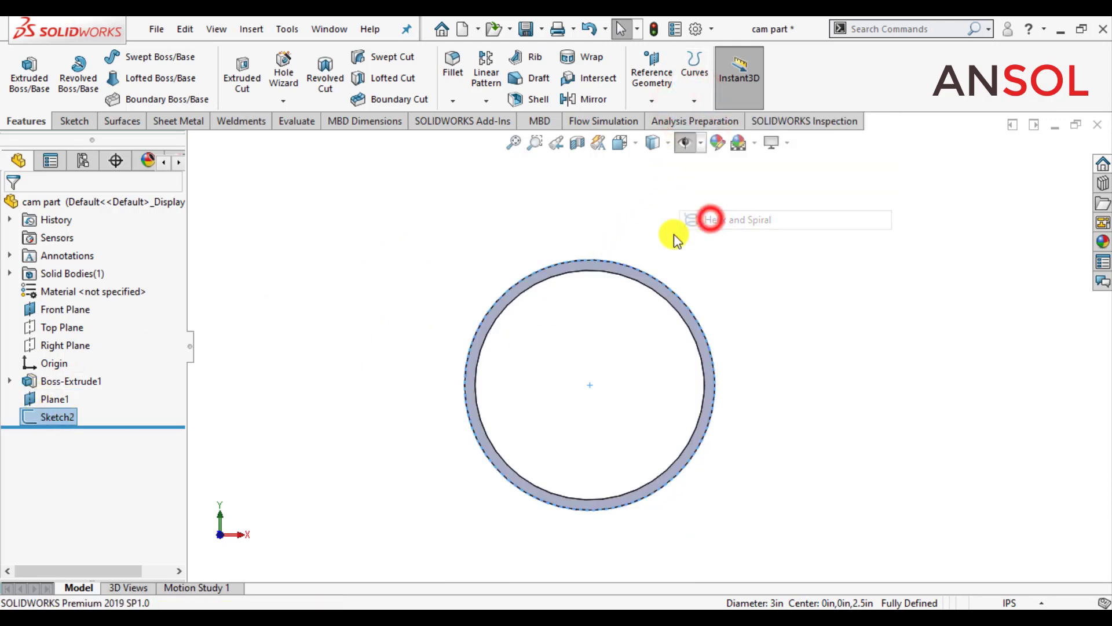
pyautogui.scroll(4, 657, 291)
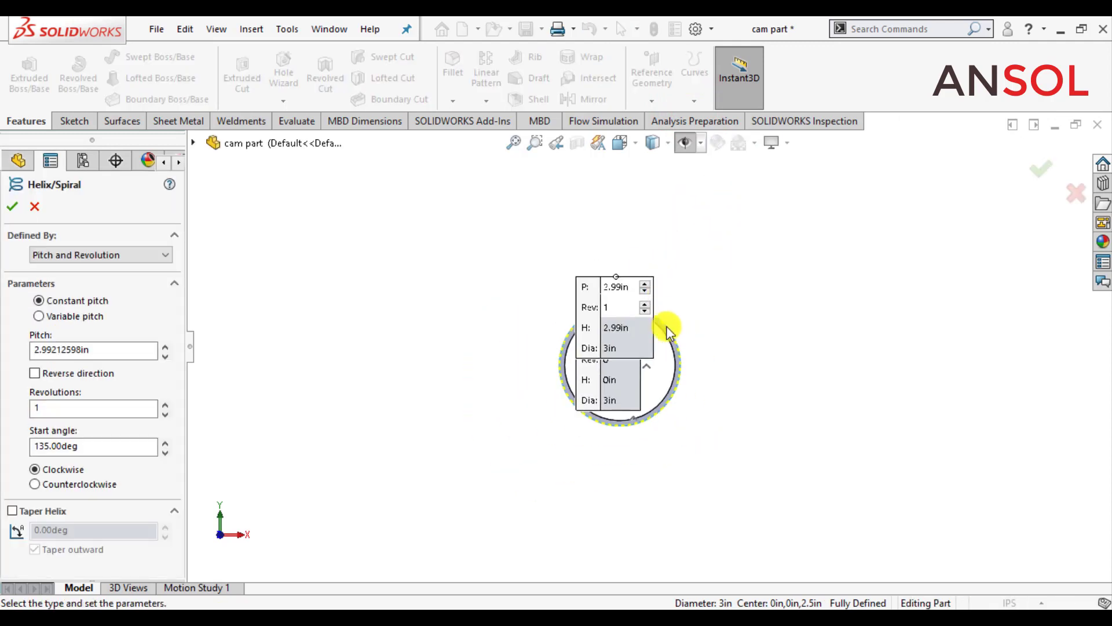
pyautogui.moveTo(667, 333); pyautogui.dragTo(670, 463, button='middle')
pyautogui.scroll(3, 716, 365)
pyautogui.scroll(-2, 704, 368)
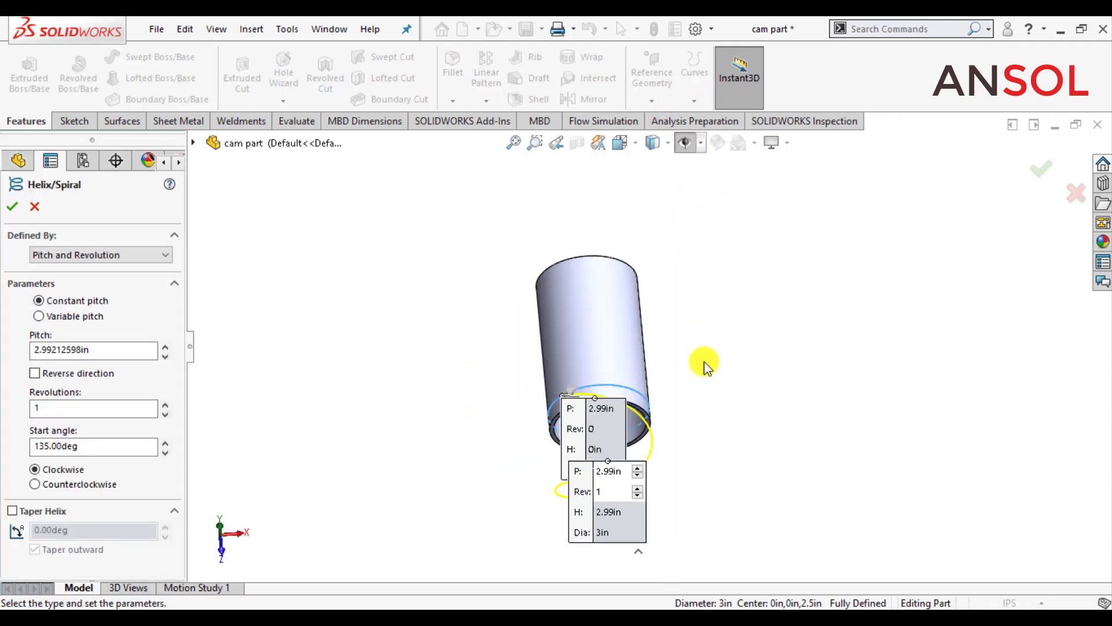
pyautogui.moveTo(690, 310); pyautogui.dragTo(579, 353, button='middle')
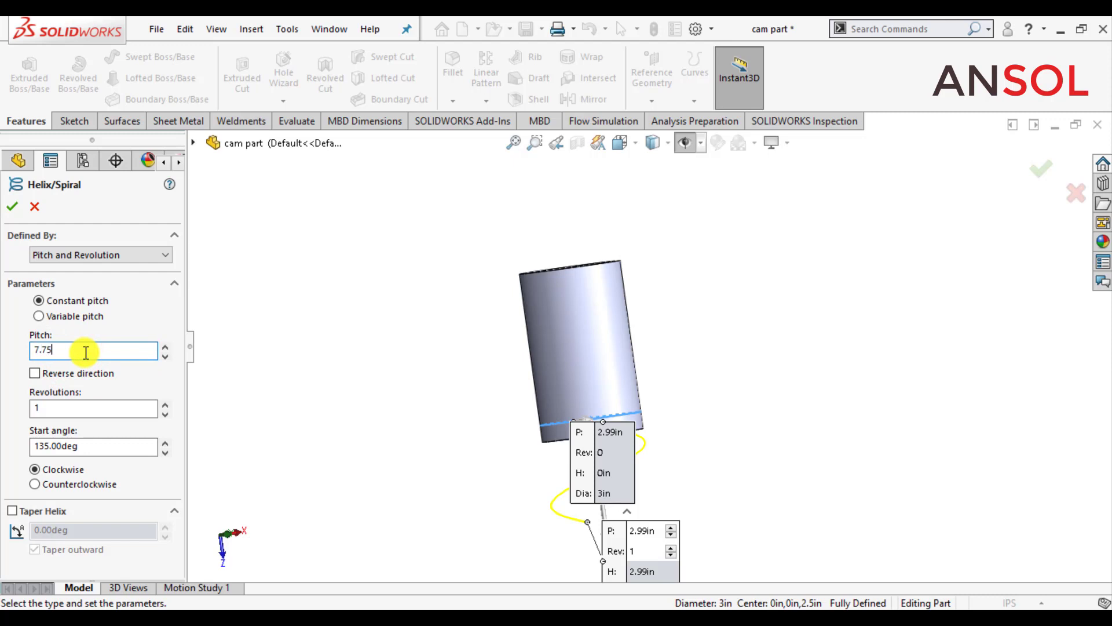
pyautogui.press('Return')
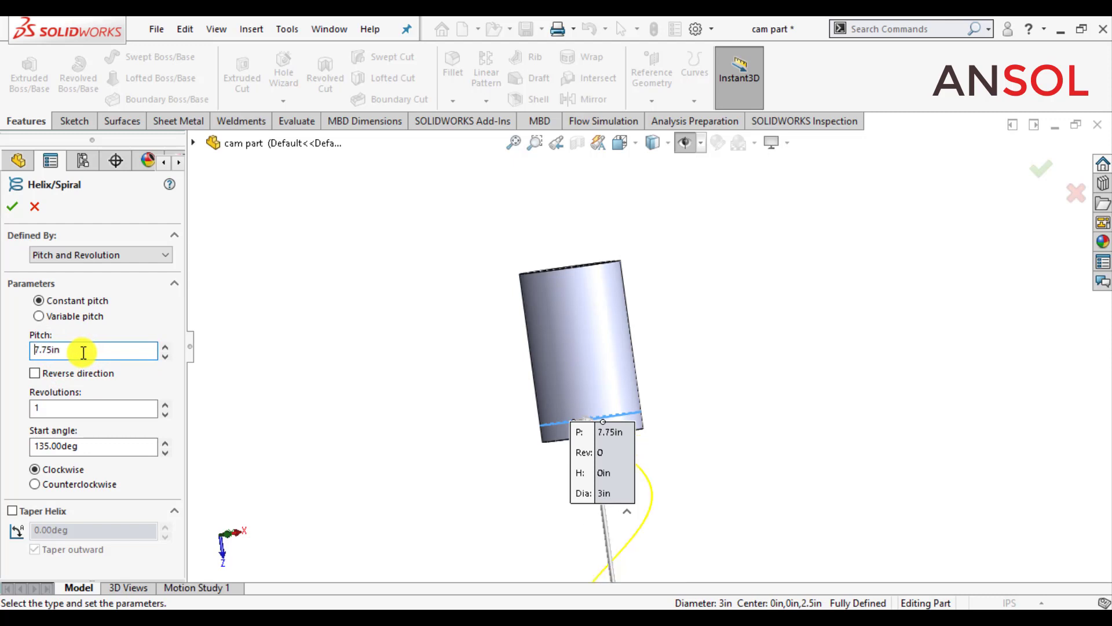
pyautogui.click(33, 373)
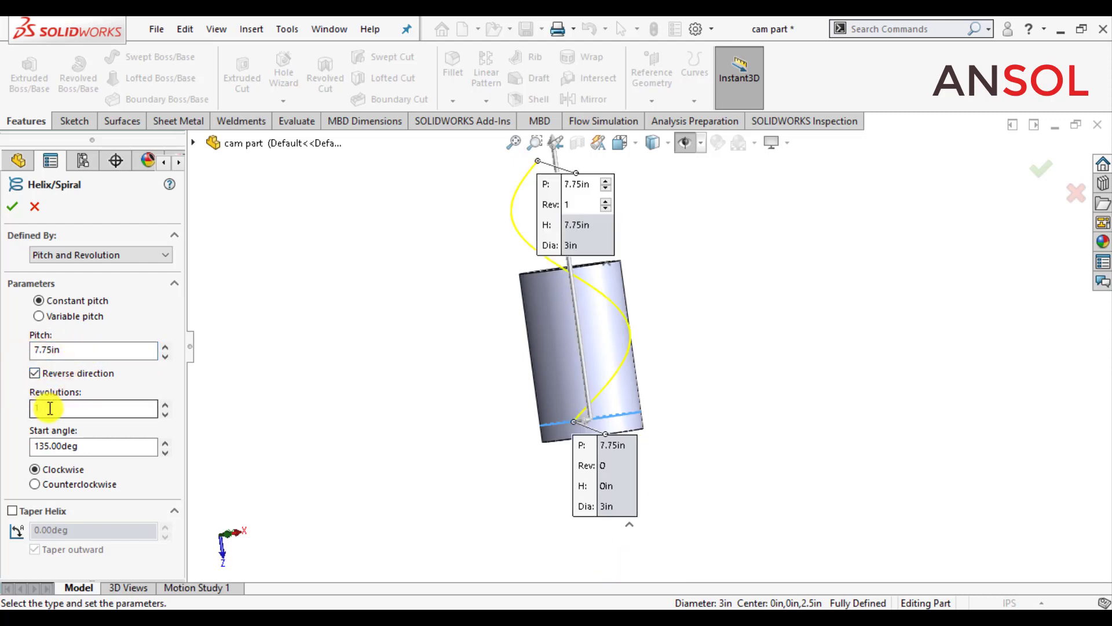
# Step: Set the helix to 0.5 revolutions with a start angle of 180 degrees and create it
pyautogui.write('.5')
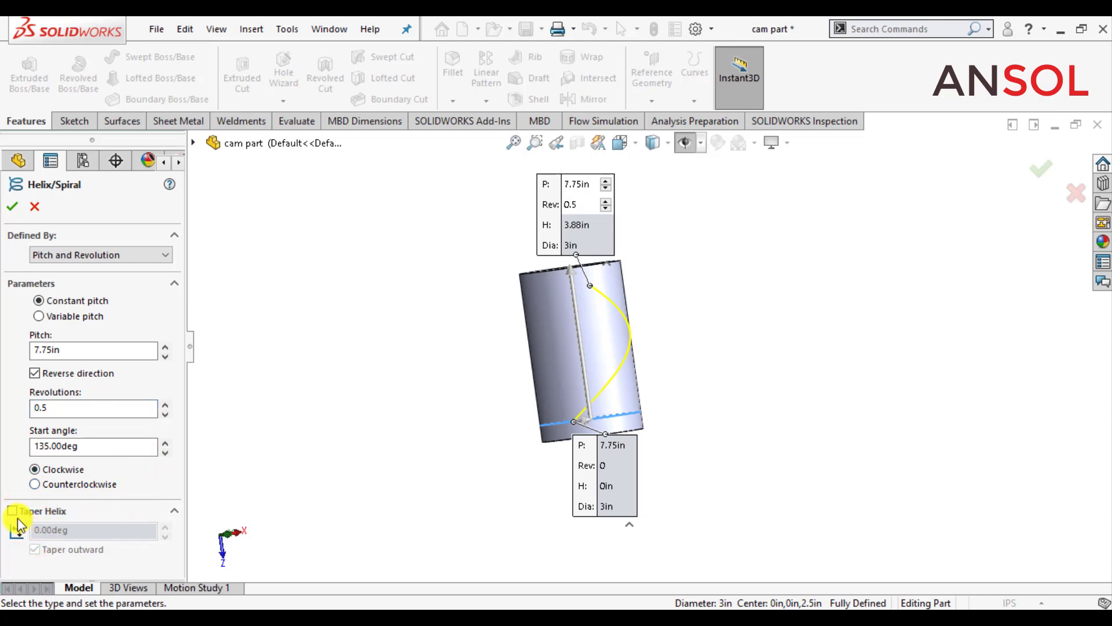
pyautogui.doubleClick(53, 449)
pyautogui.write('180')
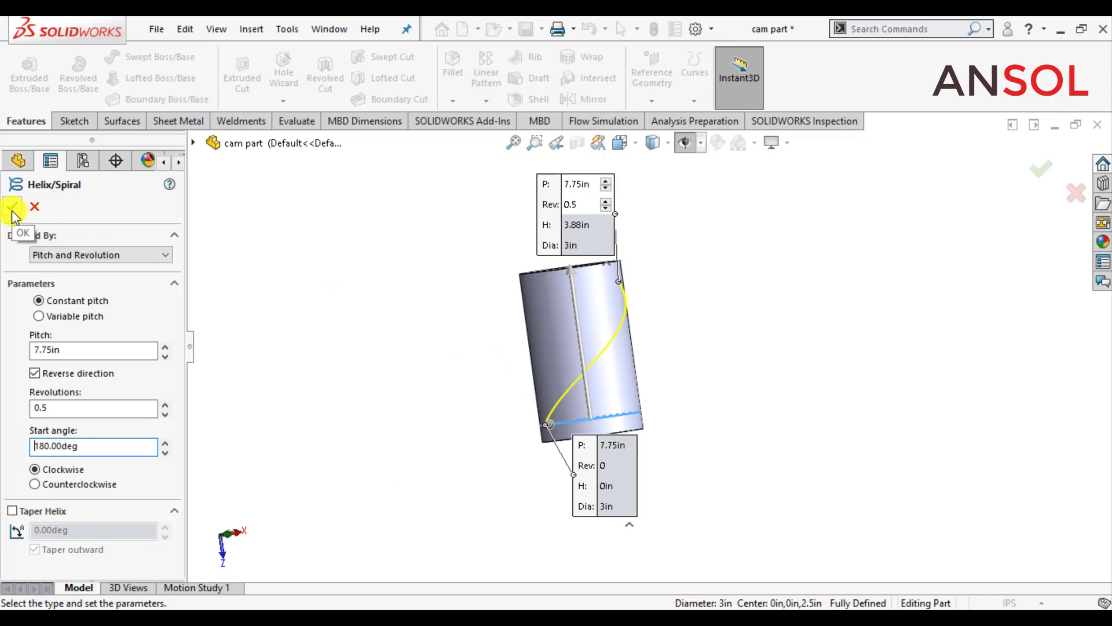
pyautogui.click(682, 349)
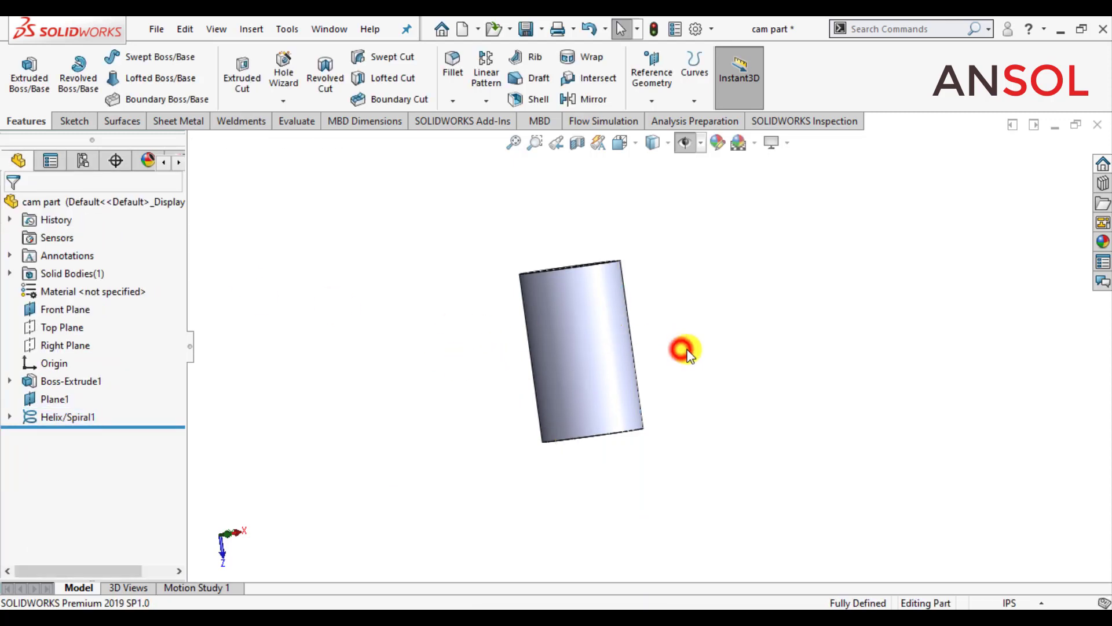
# Step: Show the hidden item types again so the helix curve displays, and hide the reference planes
pyautogui.click(685, 144)
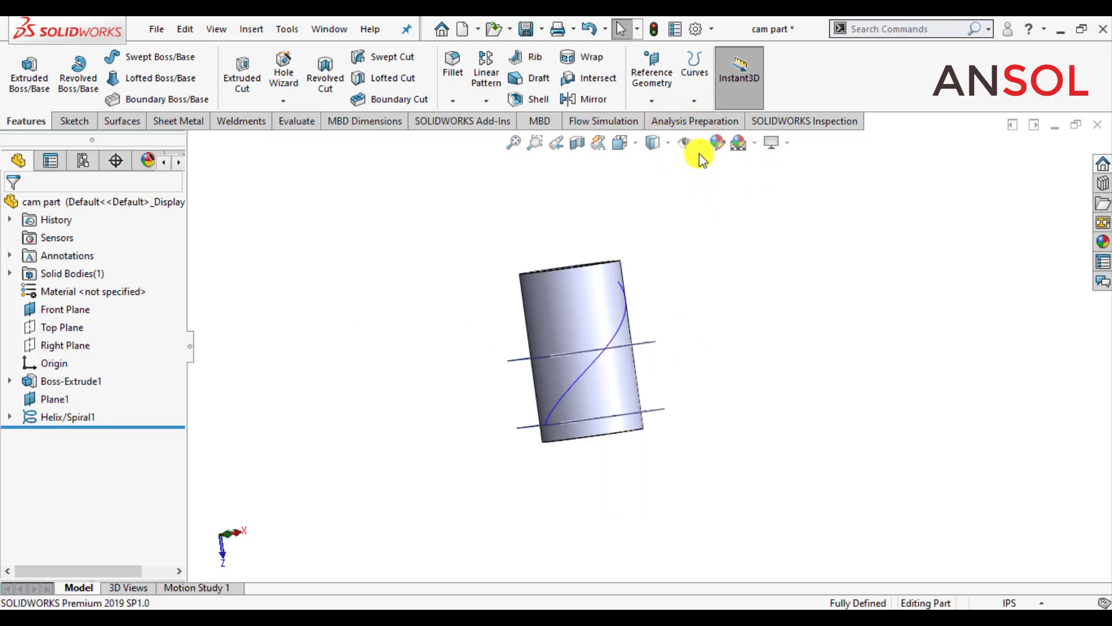
pyautogui.click(702, 144)
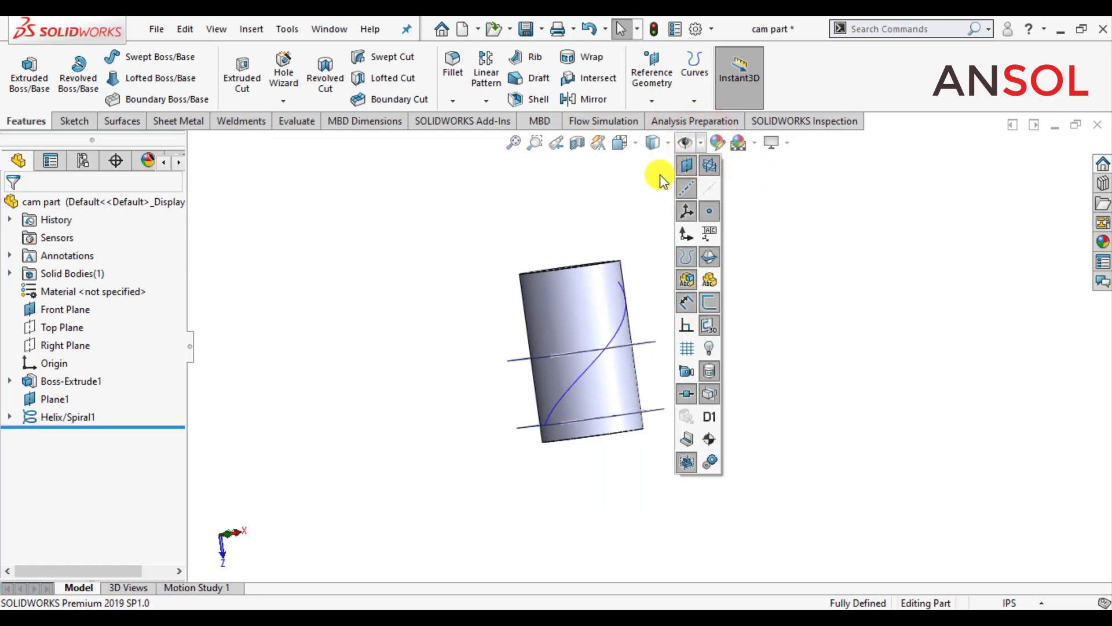
pyautogui.click(600, 197)
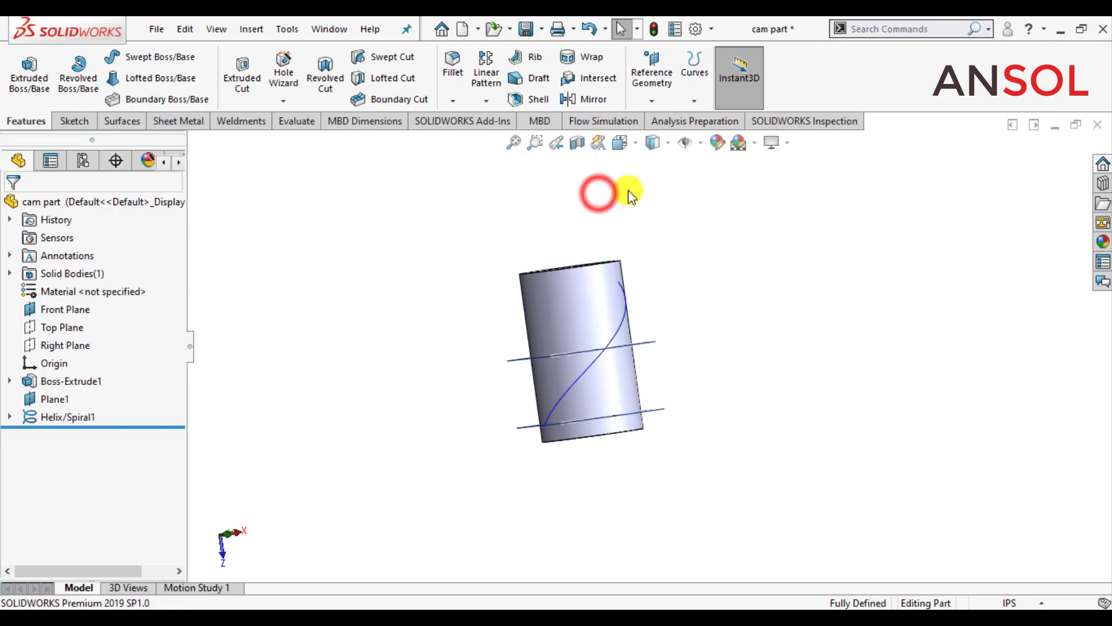
pyautogui.click(702, 143)
pyautogui.click(687, 168)
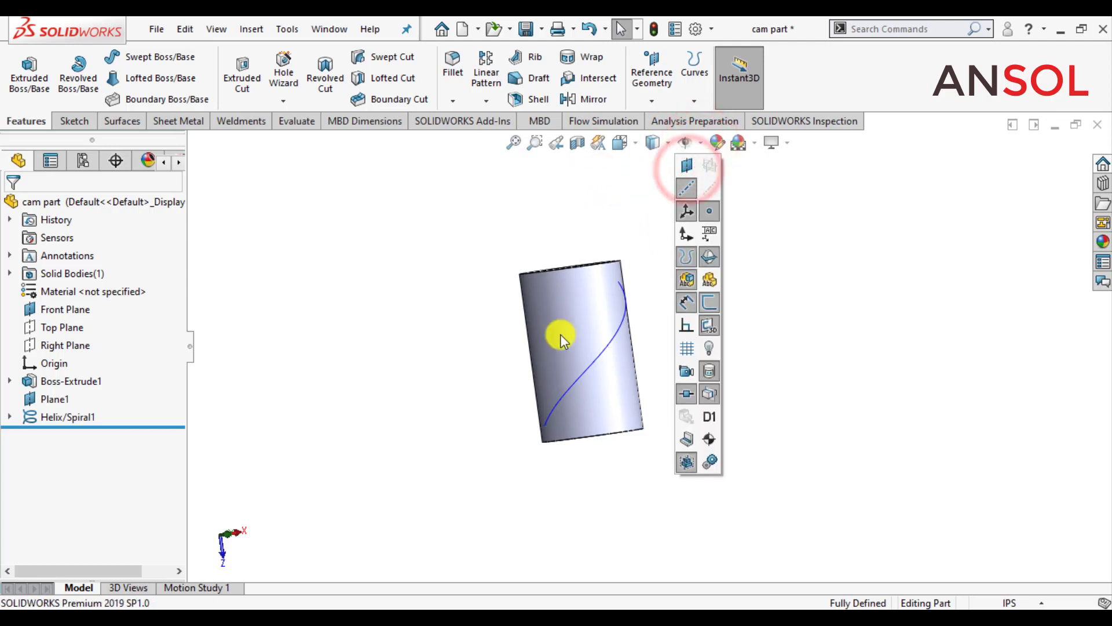
pyautogui.click(417, 361)
# Step: Create a reference plane through the helix's start point and perpendicular to the helix curve
pyautogui.press('f')
pyautogui.moveTo(519, 423); pyautogui.dragTo(514, 446, button='middle')
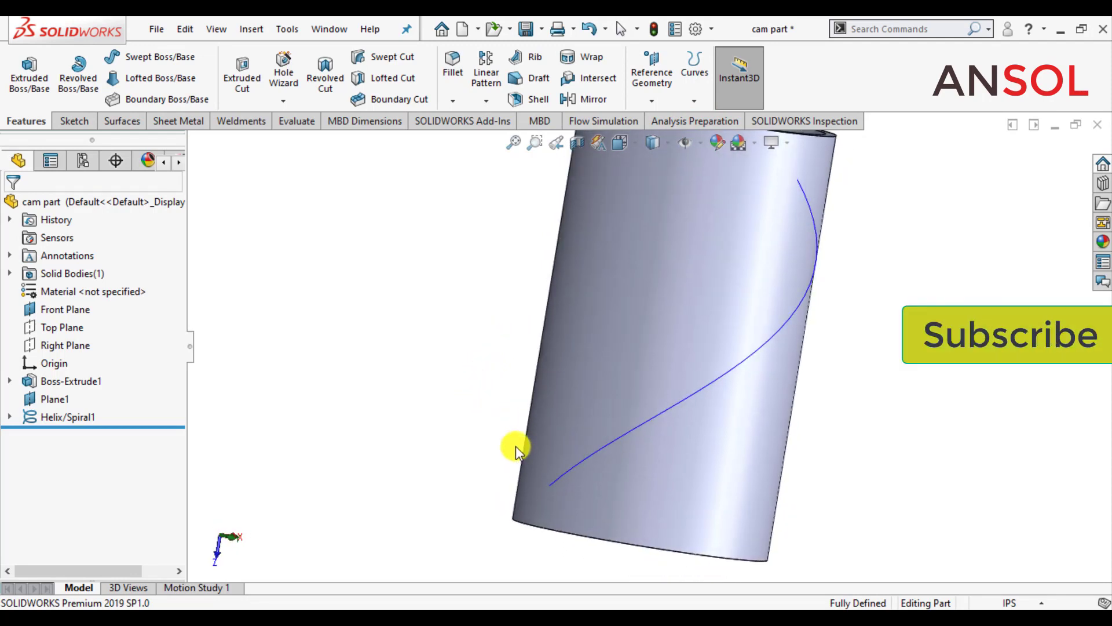
pyautogui.scroll(3, 530, 394)
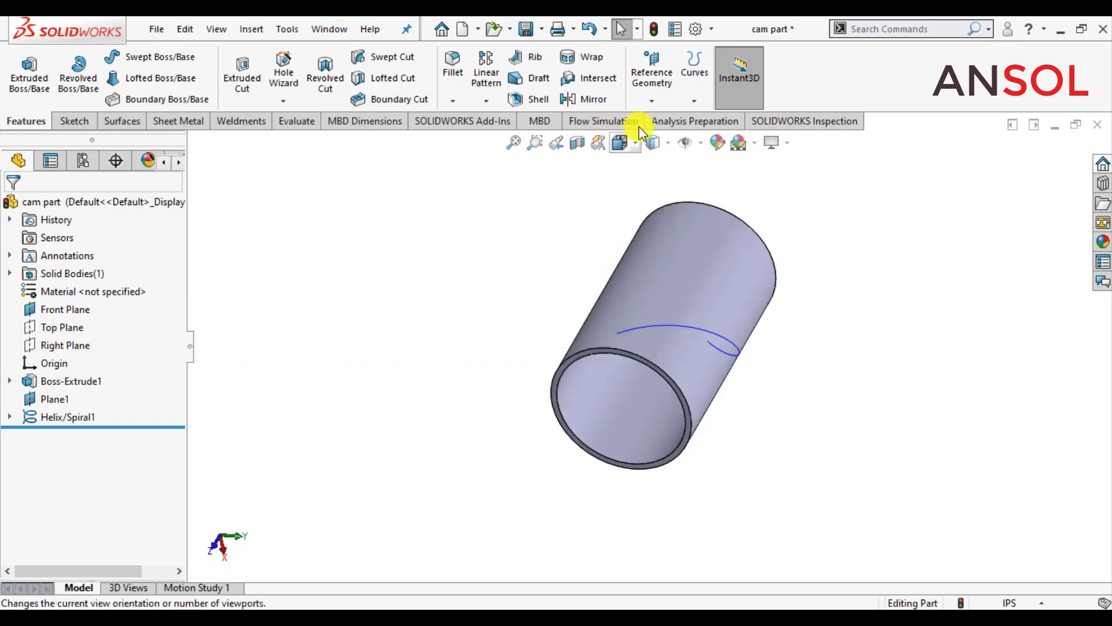
pyautogui.click(648, 102)
pyautogui.click(652, 116)
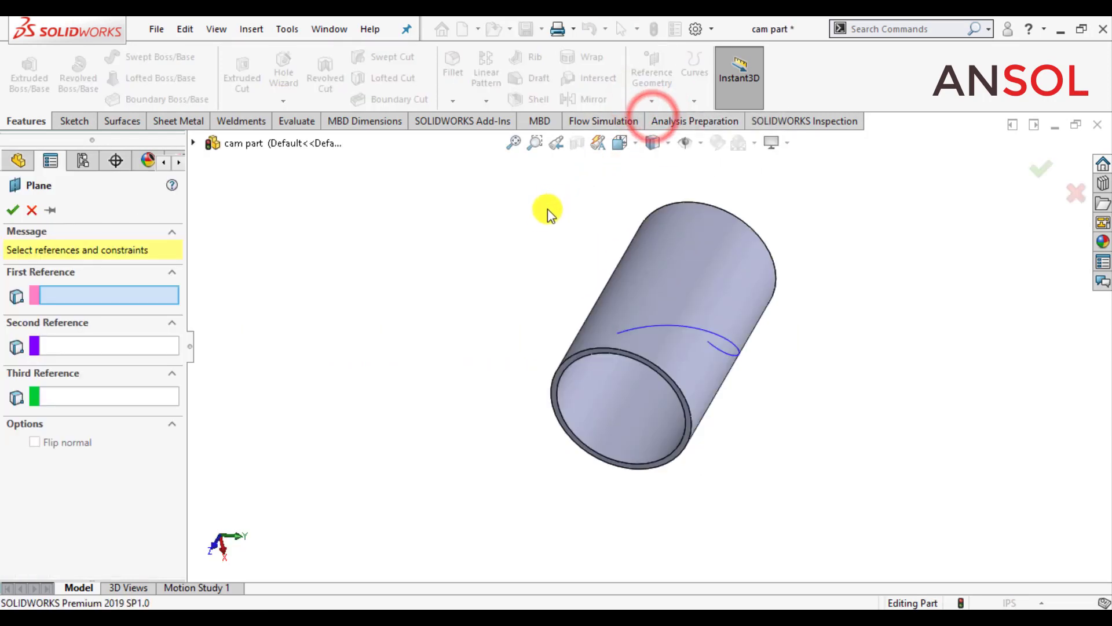
pyautogui.click(613, 337)
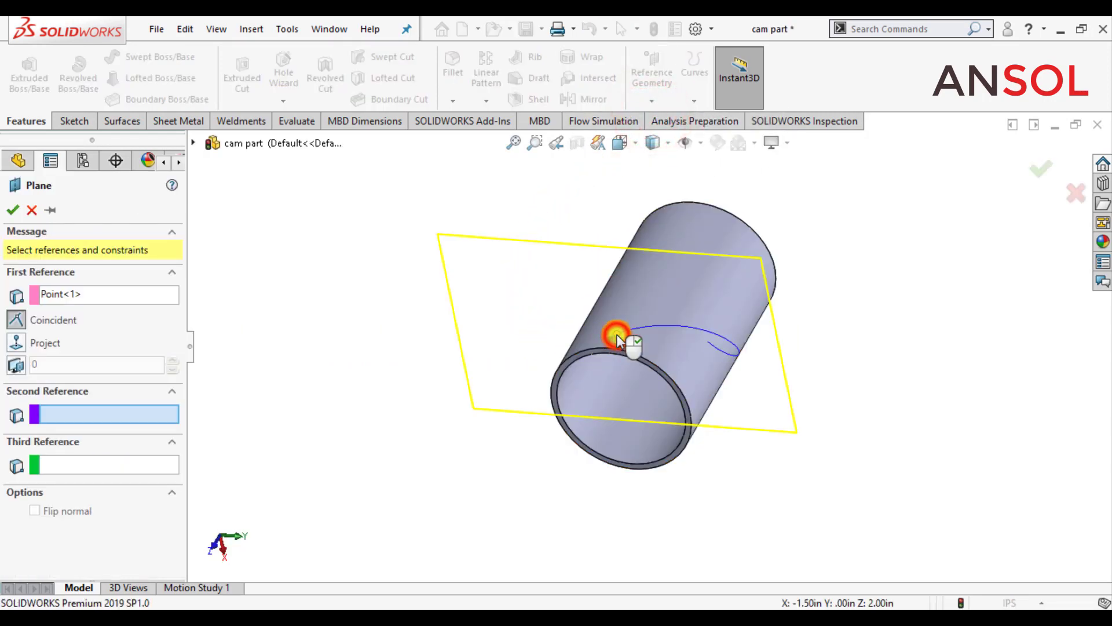
pyautogui.click(672, 326)
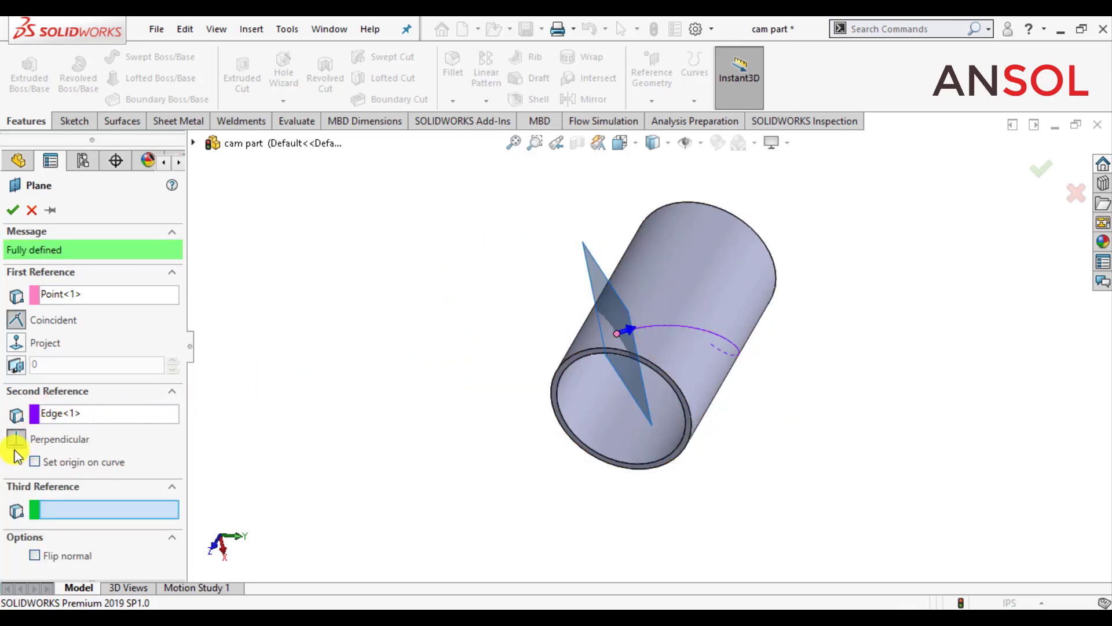
pyautogui.click(11, 211)
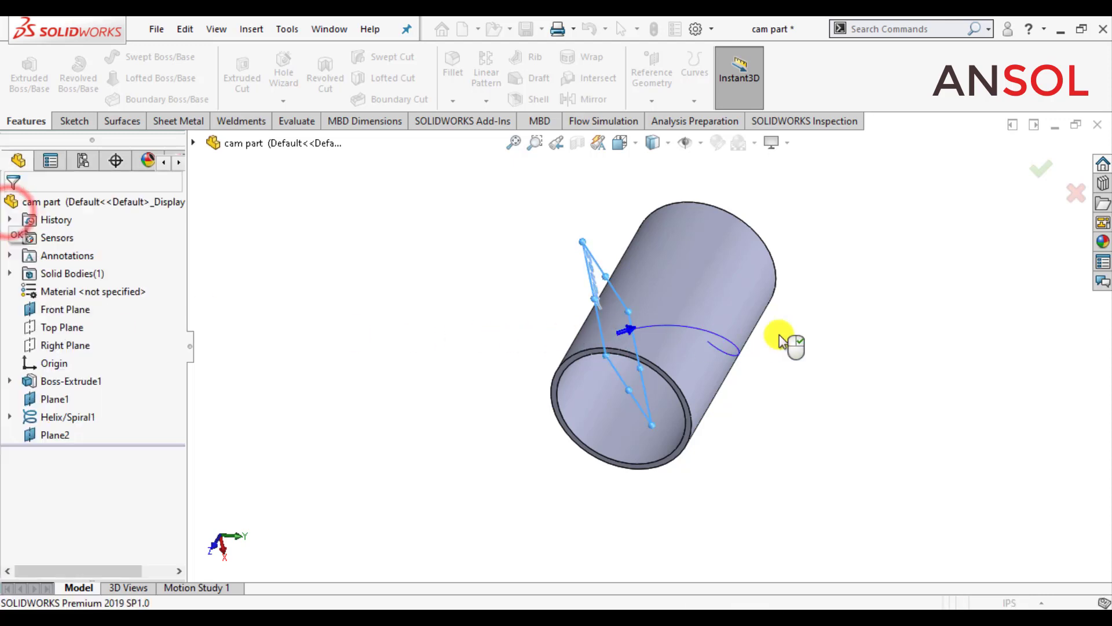
# Step: Turn the display of reference planes back on, and hide Plane1 and the Front Plane individually
pyautogui.scroll(-1, 782, 315)
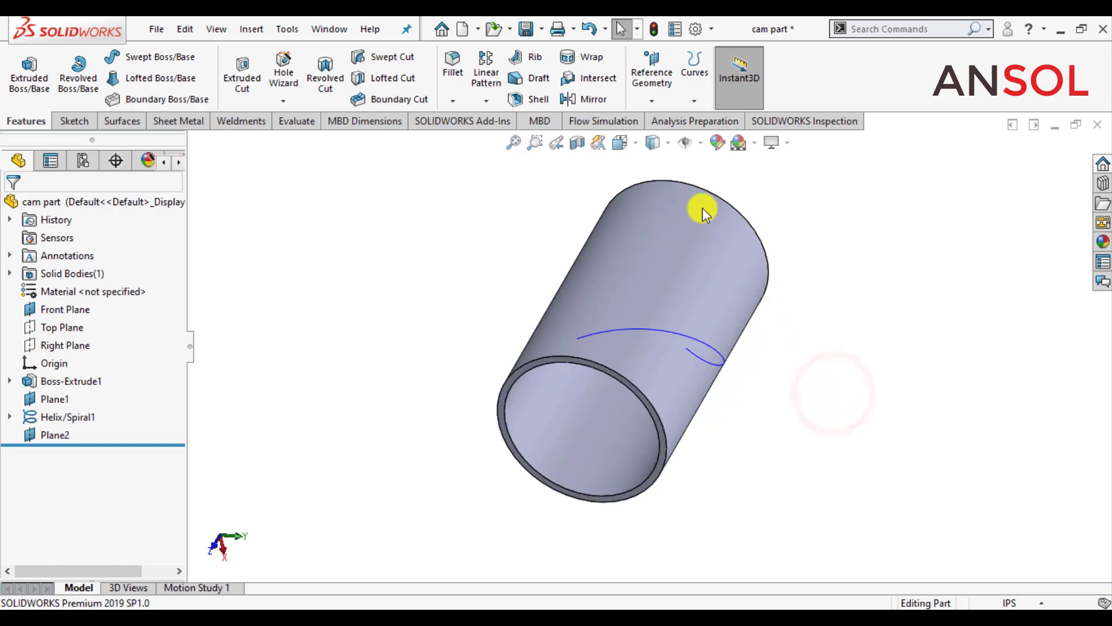
pyautogui.click(701, 145)
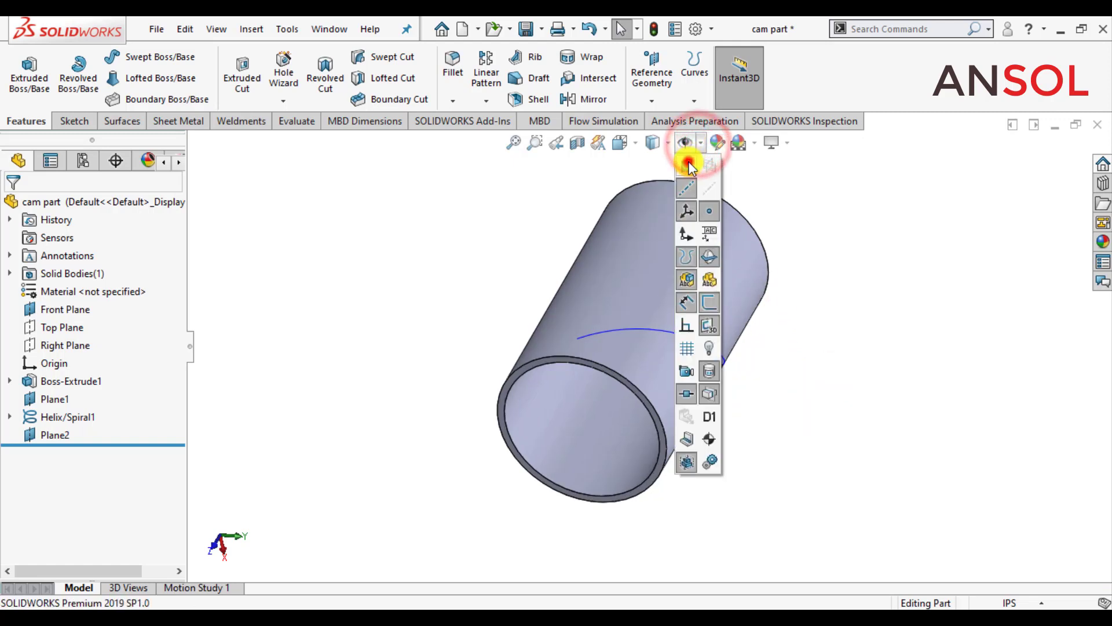
pyautogui.click(688, 162)
pyautogui.click(390, 243)
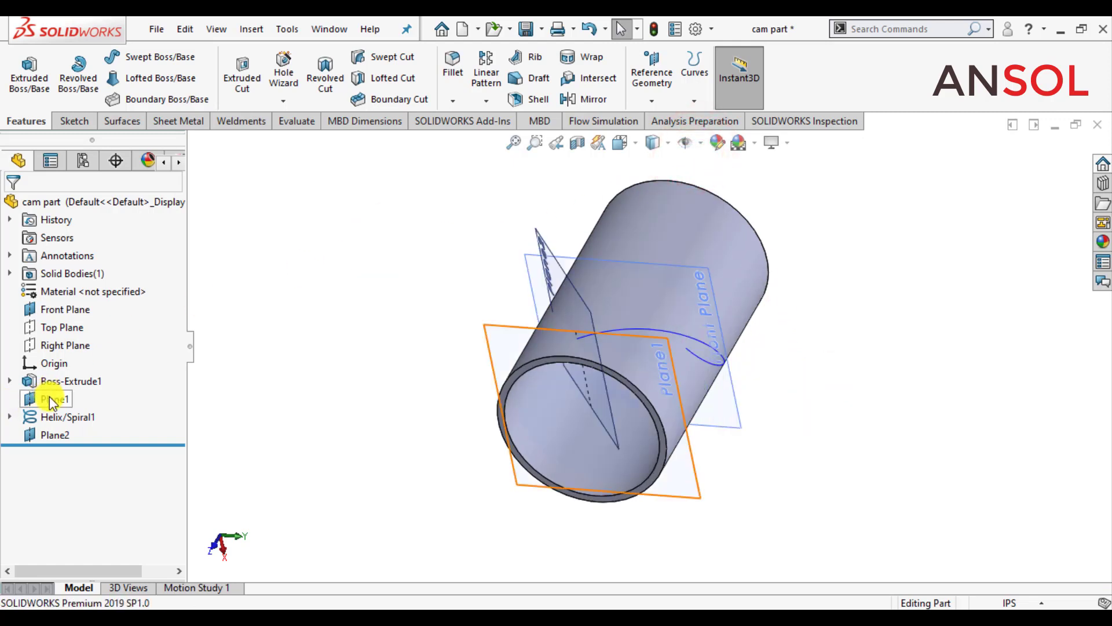
pyautogui.click(51, 399)
pyautogui.click(87, 372)
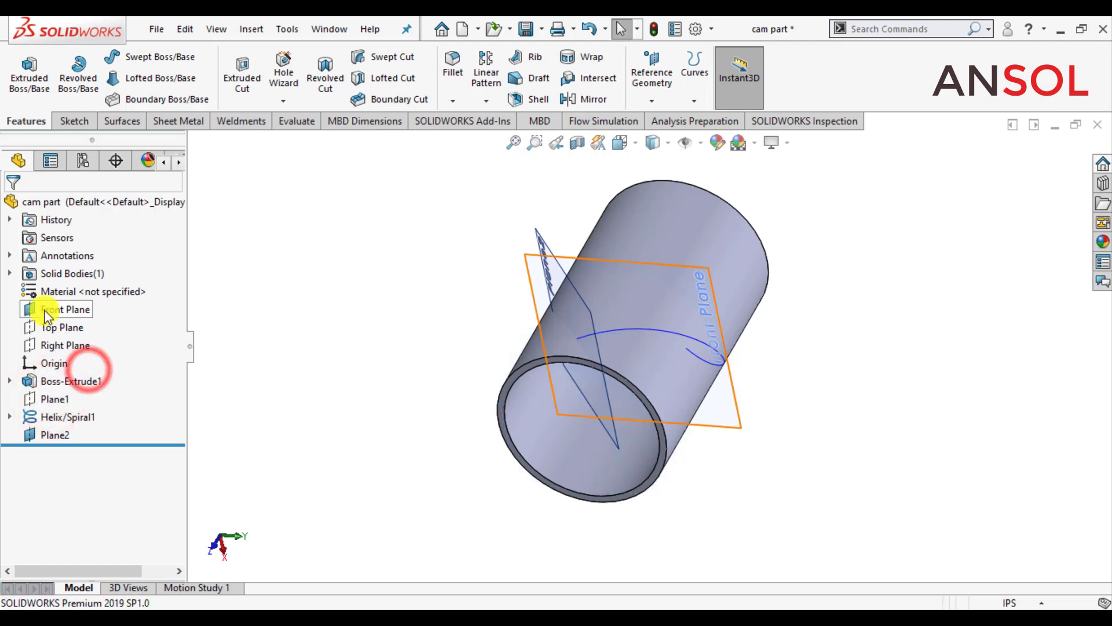
pyautogui.click(48, 307)
pyautogui.click(80, 288)
# Step: Start a sketch on Plane2 at the helix's start and orient the view normal to it
pyautogui.moveTo(322, 286); pyautogui.dragTo(415, 382, button='middle')
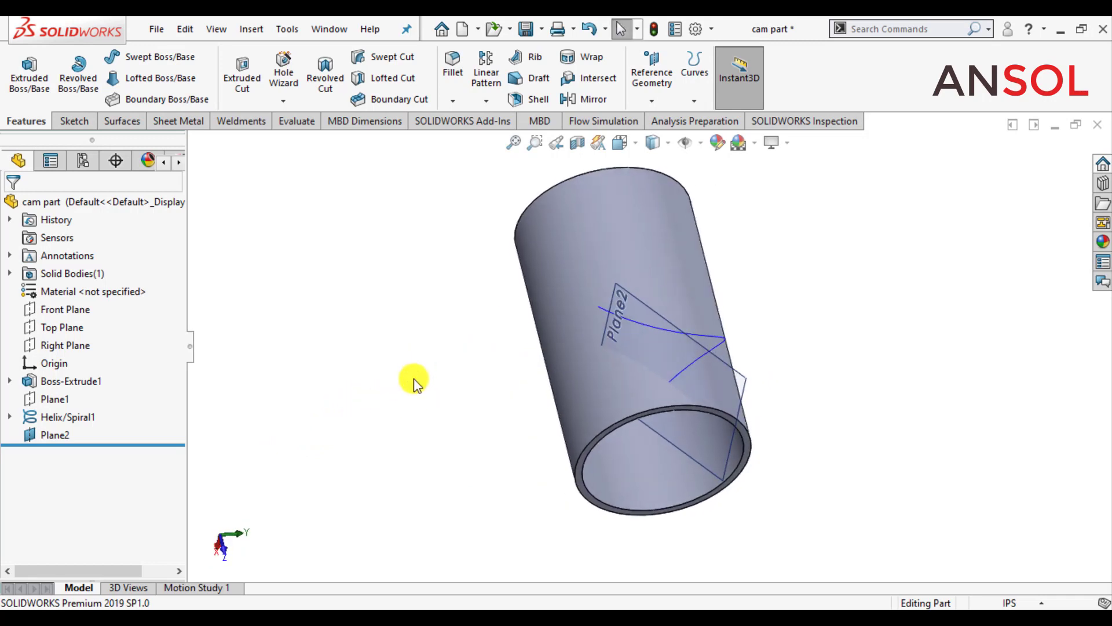
pyautogui.click(45, 435)
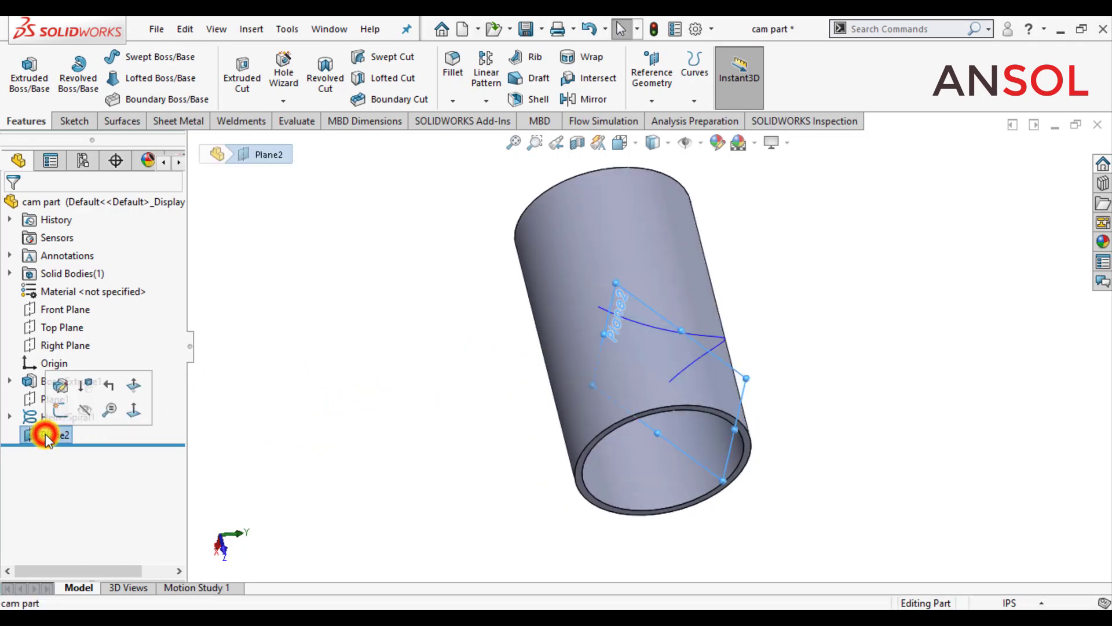
pyautogui.click(58, 408)
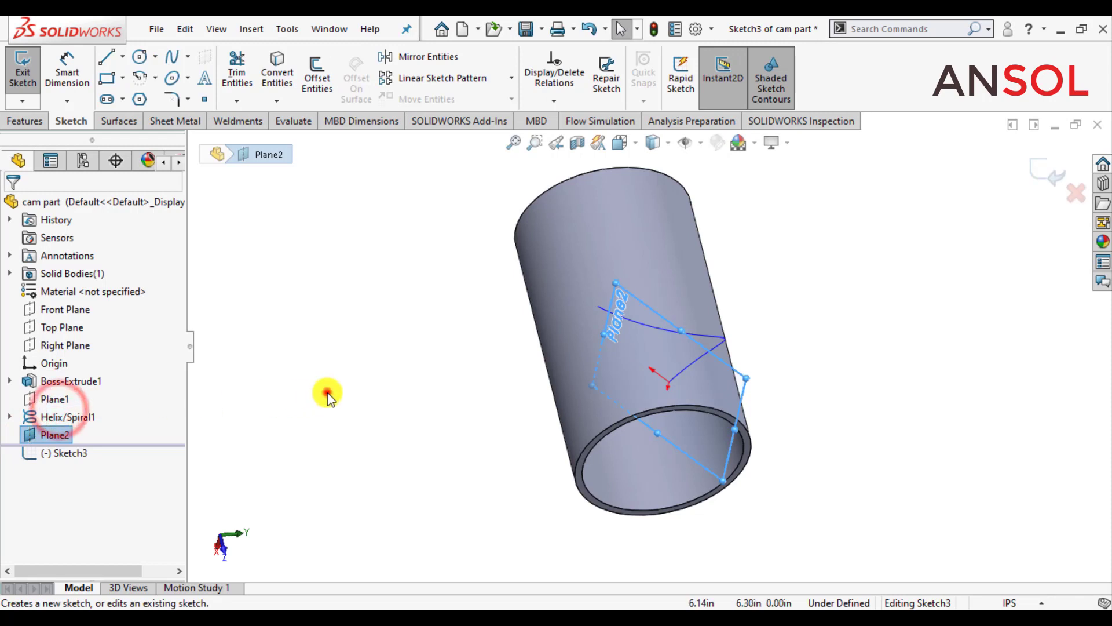
pyautogui.click(636, 143)
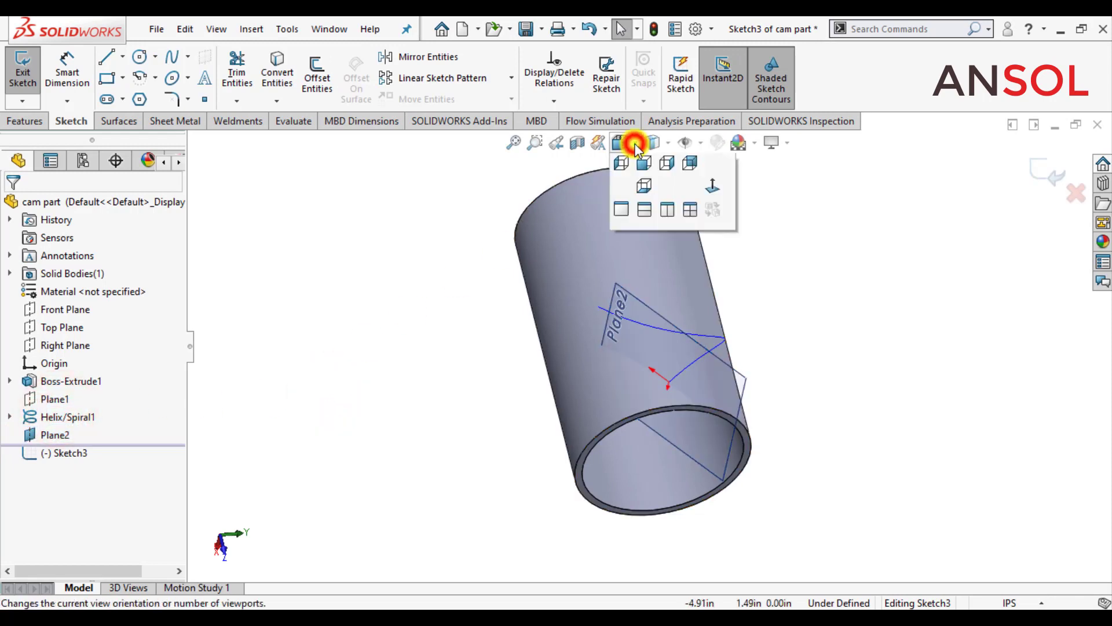
pyautogui.click(714, 232)
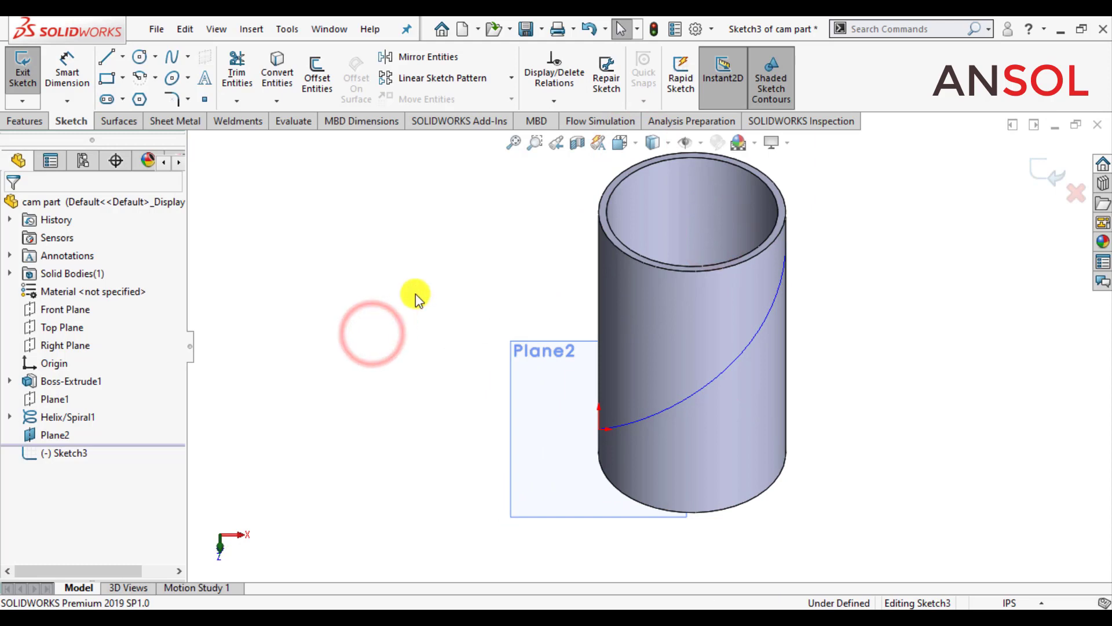
# Step: Draw a vertical construction line about 1.19 in long on the tube's silhouette edge, passing the helix's start point
pyautogui.scroll(-2, 672, 435)
pyautogui.scroll(-1, 666, 443)
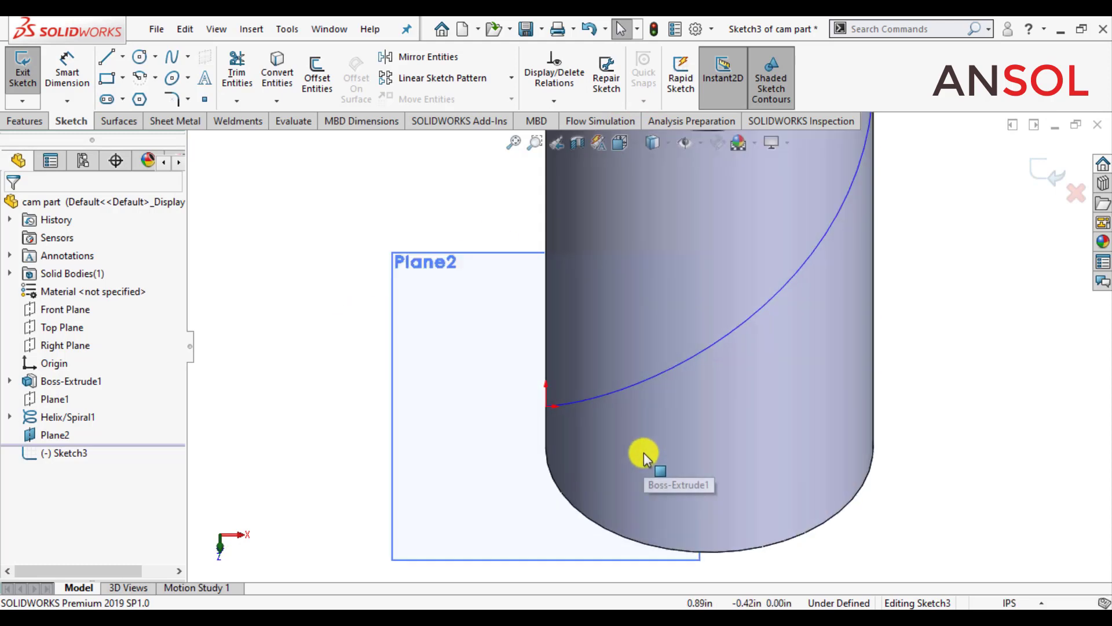
pyautogui.click(122, 56)
pyautogui.click(119, 96)
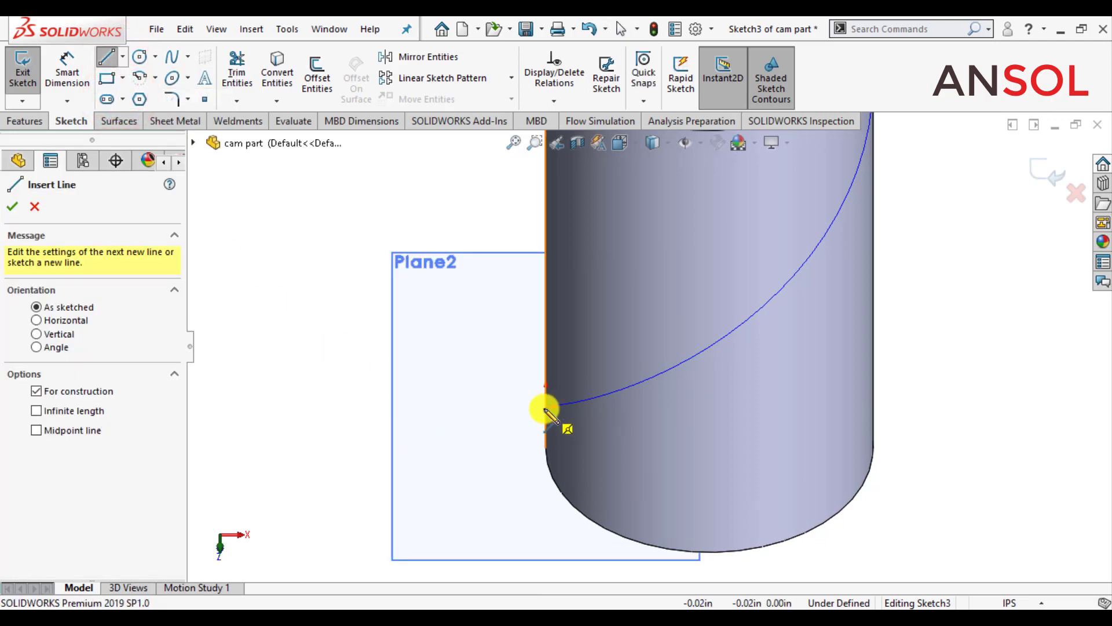
pyautogui.click(552, 384)
pyautogui.click(550, 404)
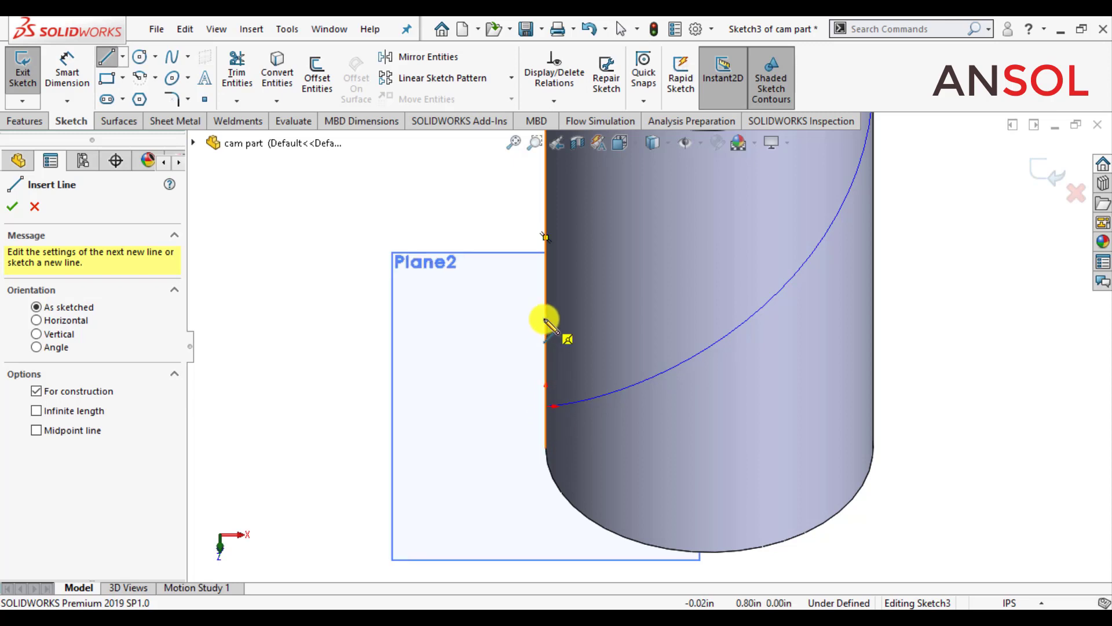
pyautogui.click(544, 318)
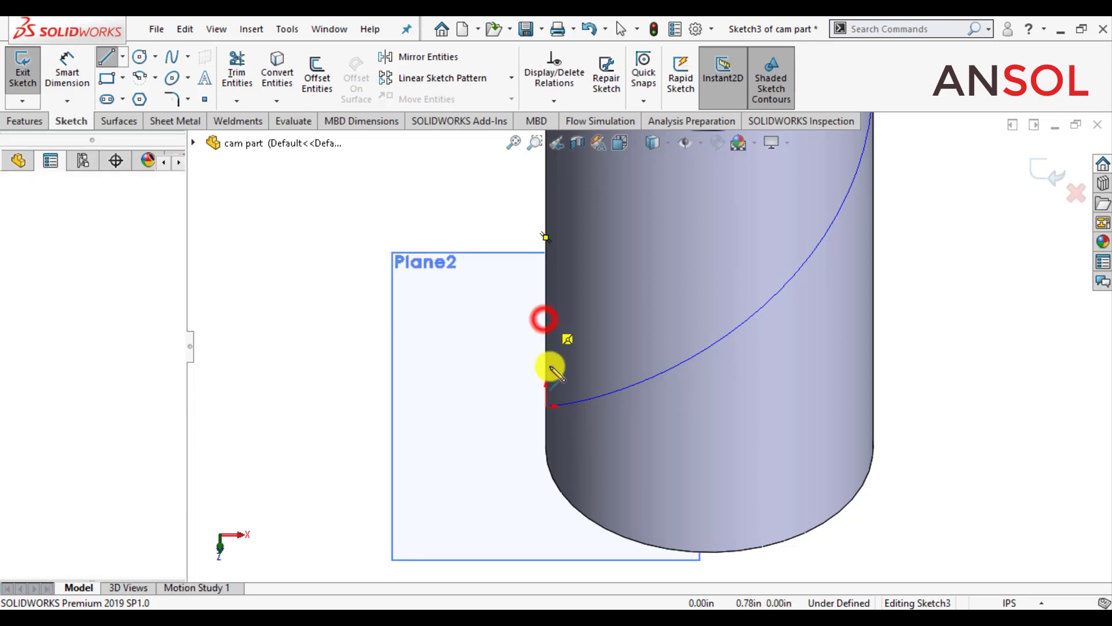
pyautogui.click(545, 447)
pyautogui.doubleClick(455, 496)
# Step: Draw a horizontal construction line about 1.03 in long from the vertical construction line across the tube, just below the helix start
pyautogui.scroll(-4, 551, 449)
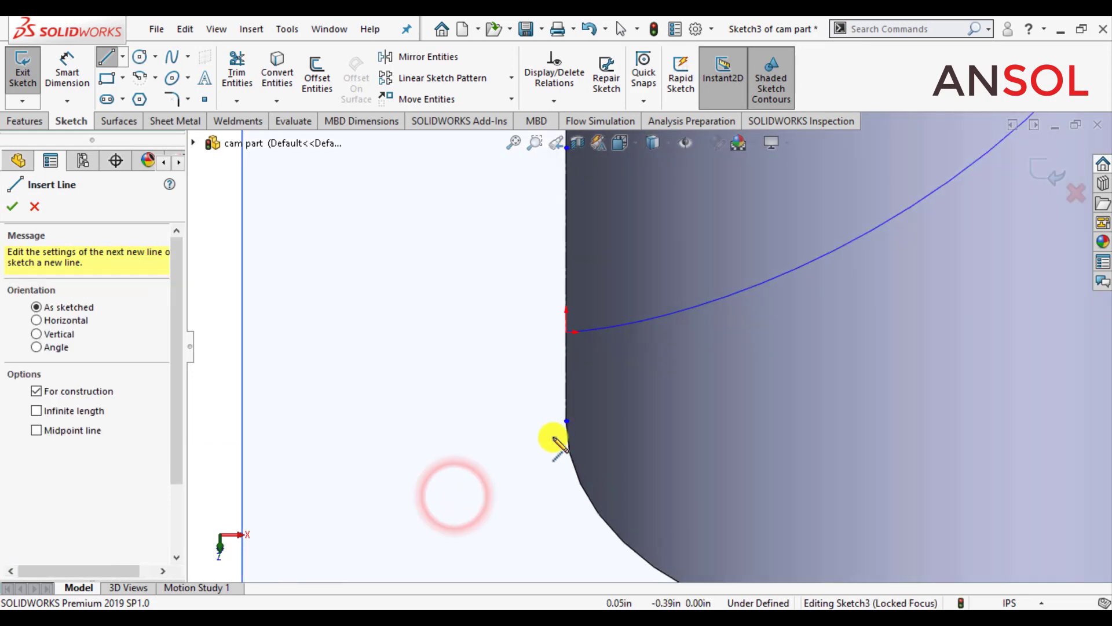
pyautogui.click(567, 349)
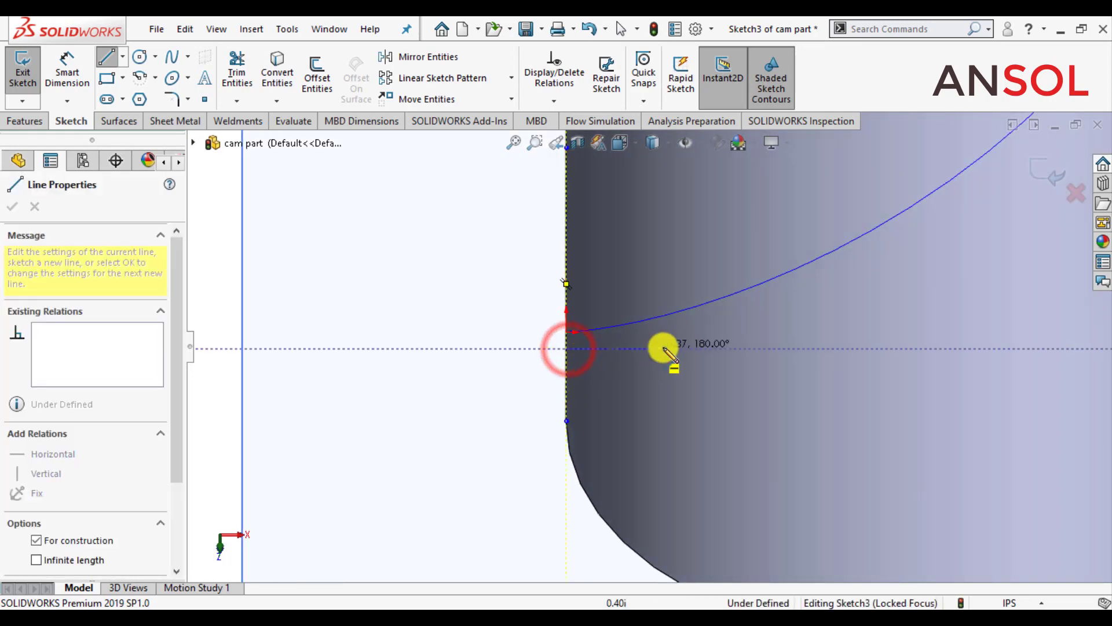
pyautogui.click(804, 348)
pyautogui.doubleClick(446, 473)
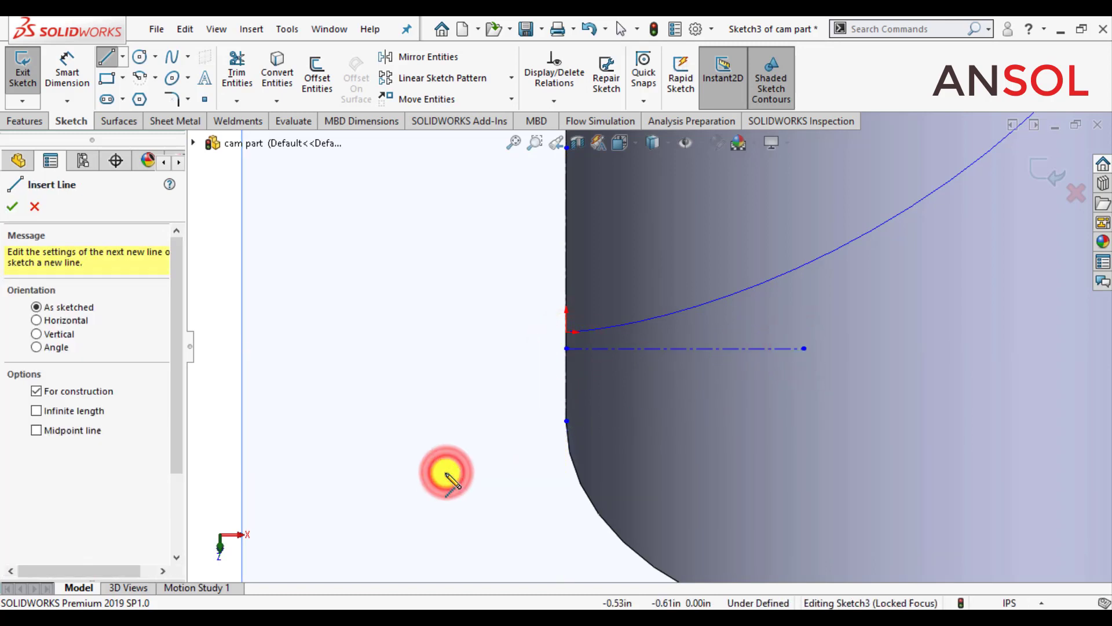
# Step: Move the horizontal construction line up so it lies level with the helix's start point
pyautogui.press('Escape')
pyautogui.scroll(-1, 522, 391)
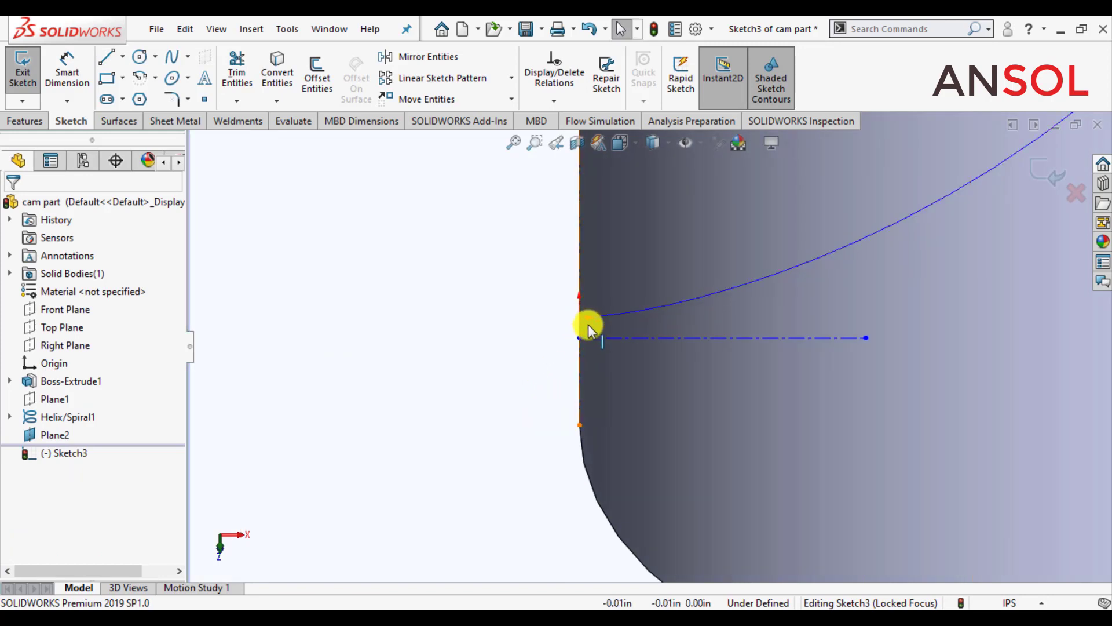
pyautogui.moveTo(610, 338); pyautogui.dragTo(614, 318)
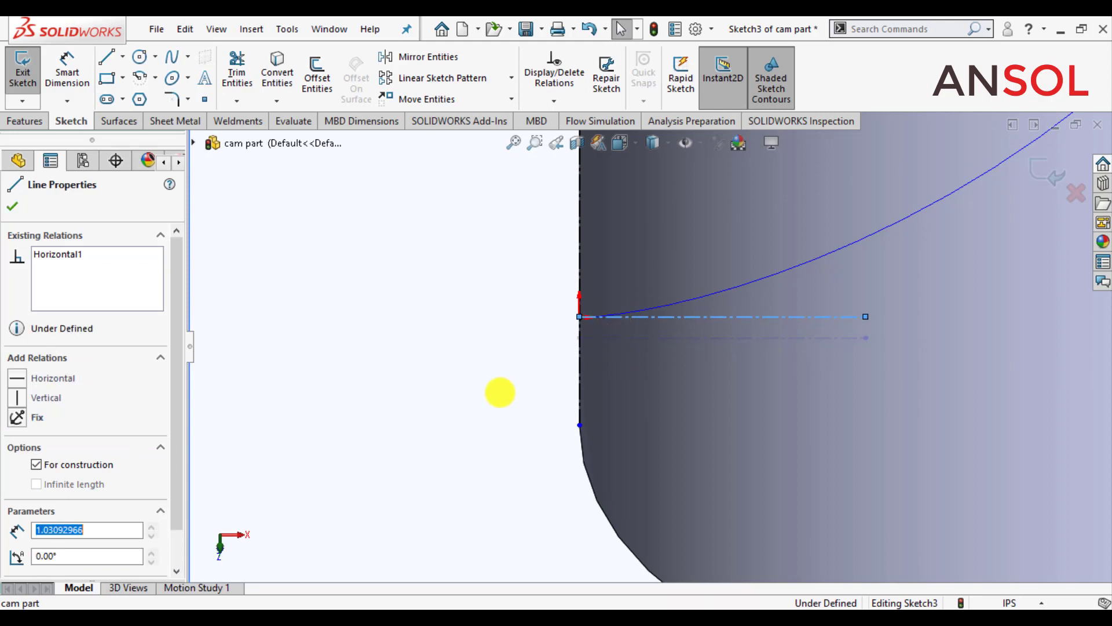
pyautogui.click(446, 415)
pyautogui.scroll(-3, 658, 311)
pyautogui.scroll(-2, 720, 311)
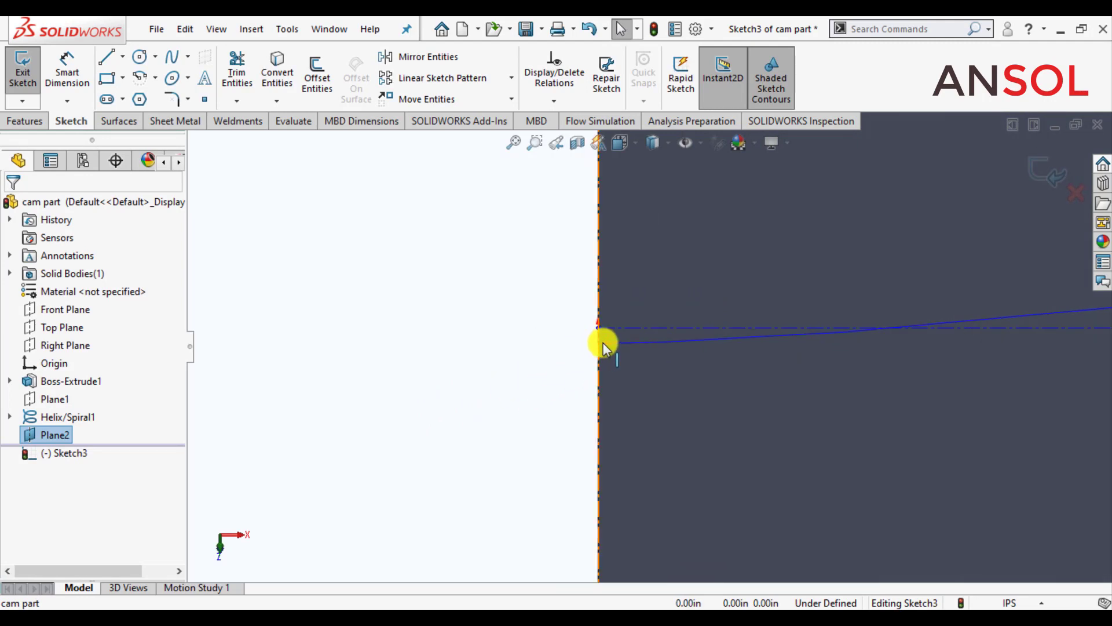
pyautogui.scroll(-3, 611, 357)
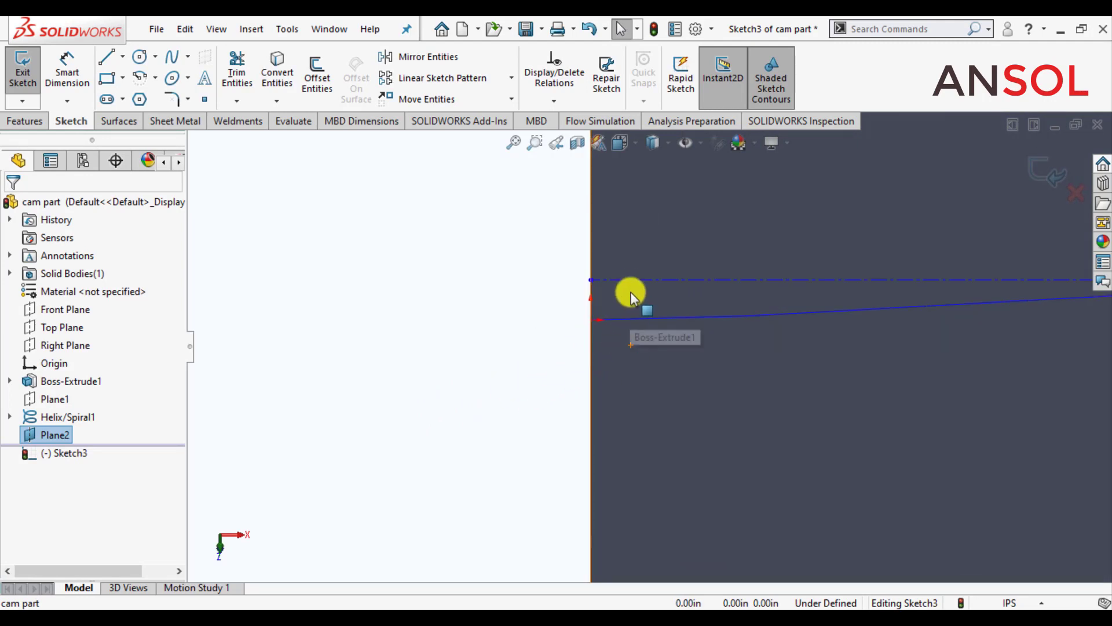
pyautogui.moveTo(631, 280); pyautogui.dragTo(639, 318)
pyautogui.click(466, 385)
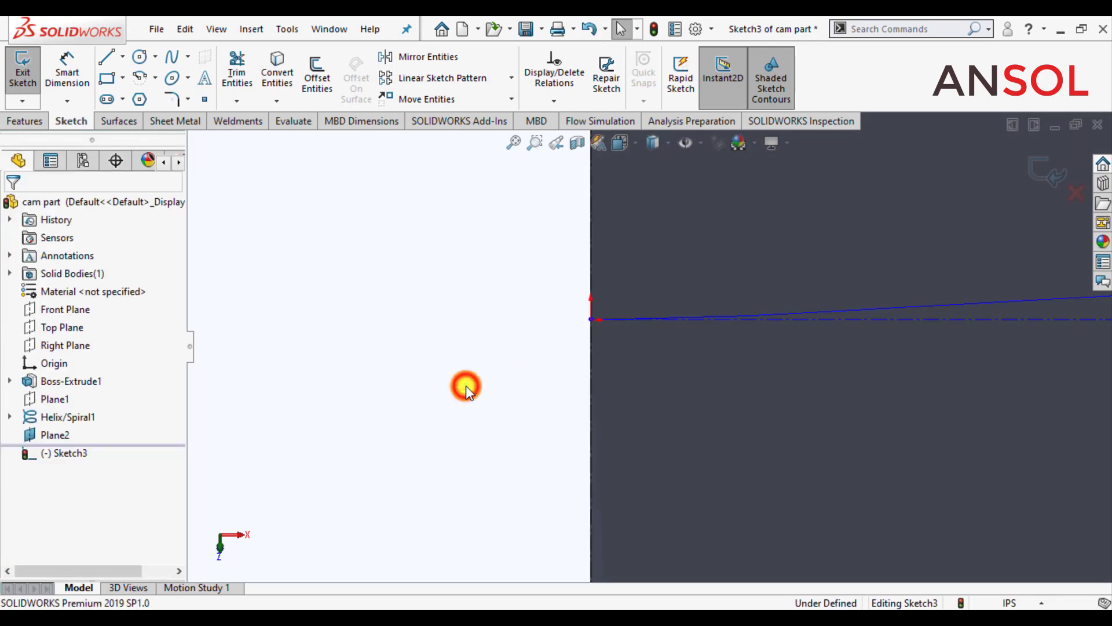
# Step: Draw a corner rectangle about 0.63 by 0.08 in below the horizontal construction line, straddling the tube's silhouette edge
pyautogui.scroll(8, 457, 384)
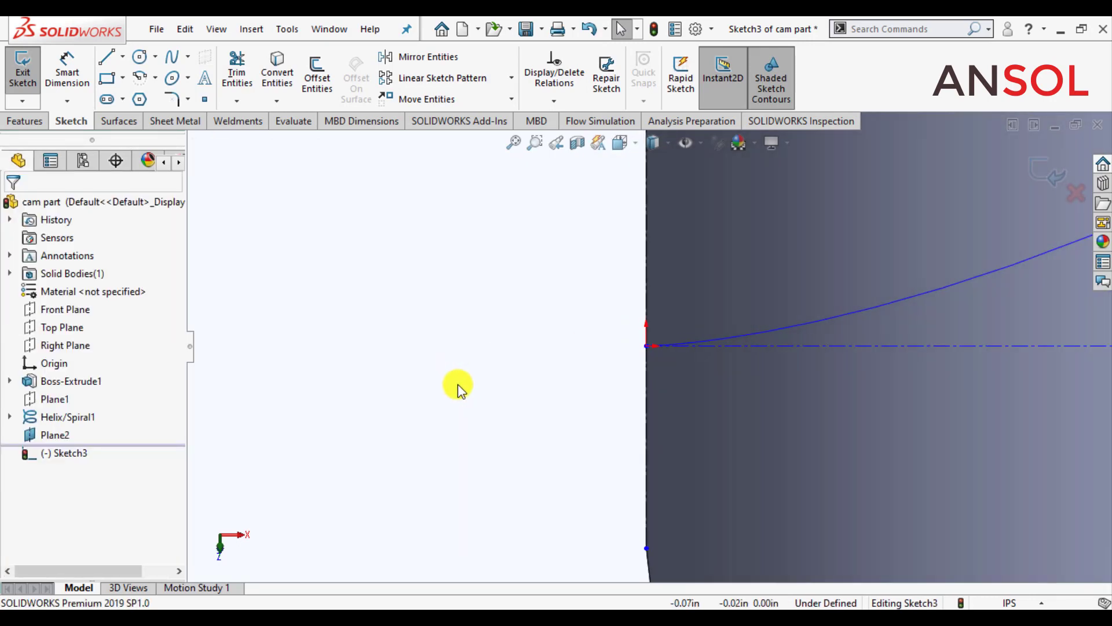
pyautogui.click(106, 81)
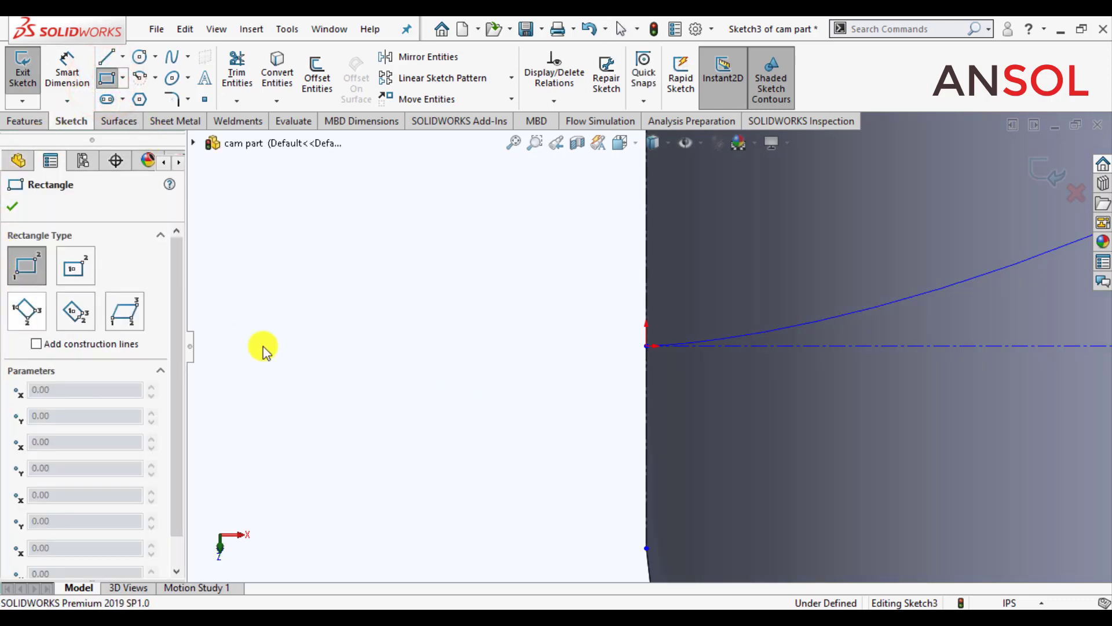
pyautogui.click(803, 346)
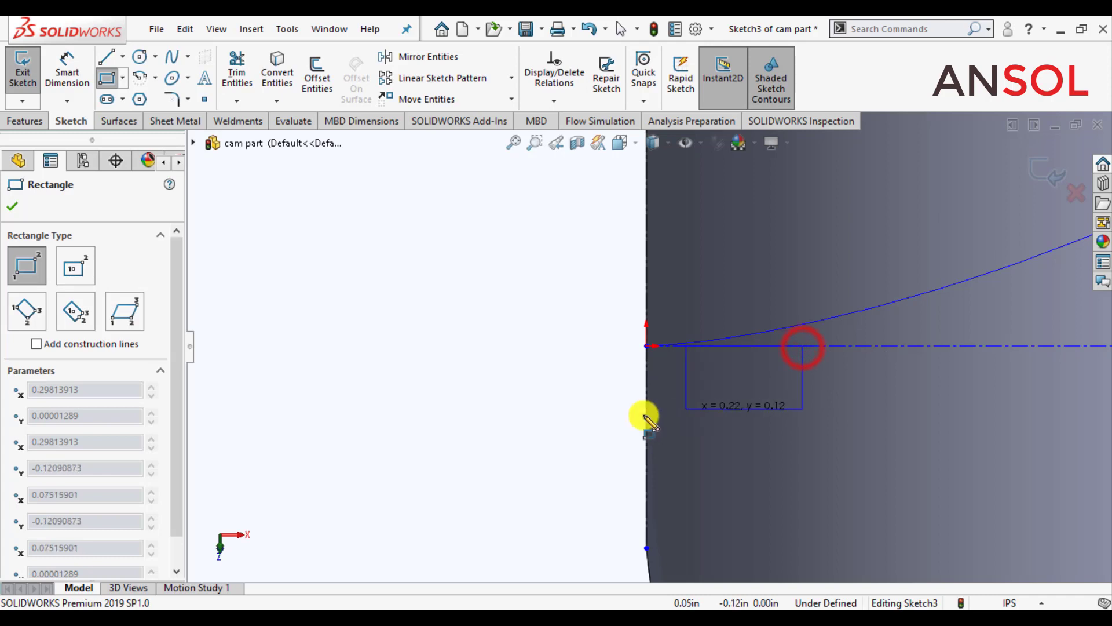
pyautogui.click(472, 389)
pyautogui.click(11, 208)
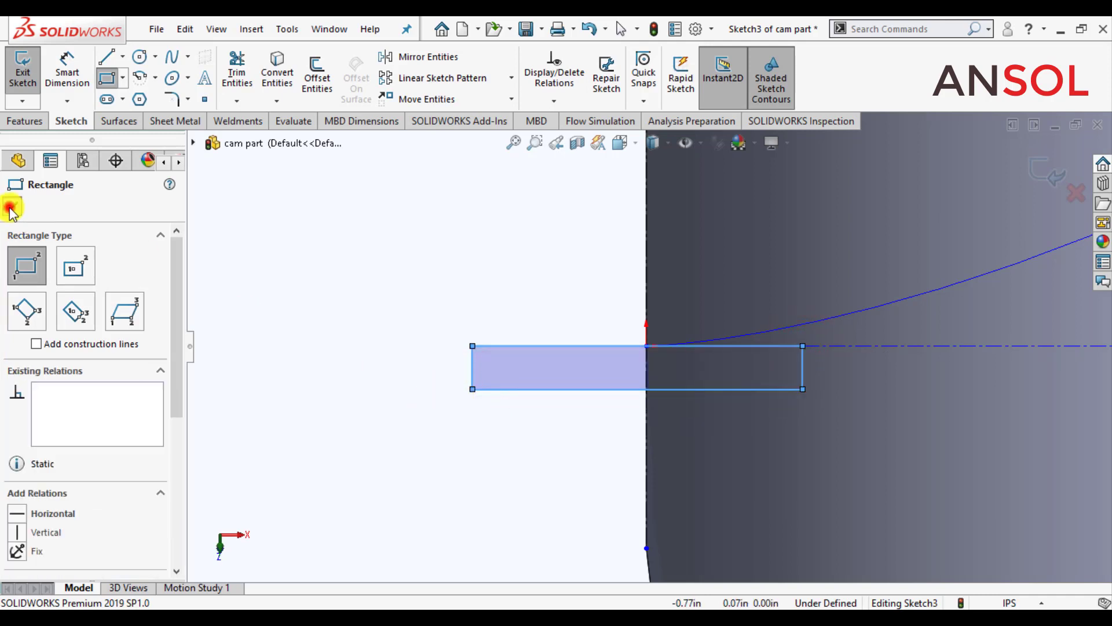
# Step: Dimension the distance from the vertical construction line to the rectangle's outer short edge as 1.25 in
pyautogui.click(62, 58)
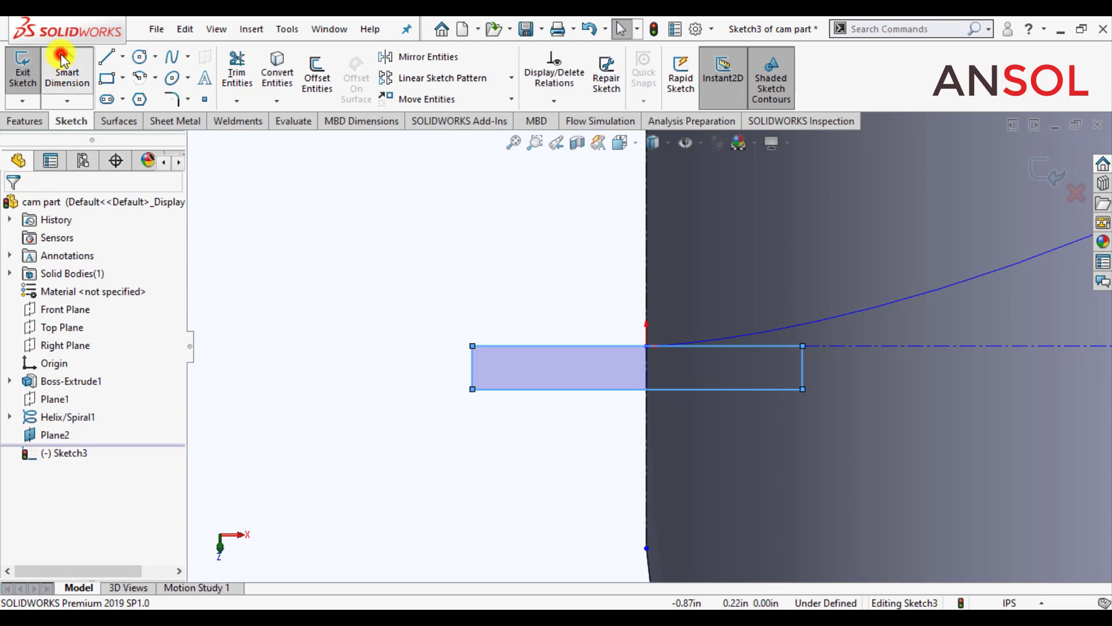
pyautogui.click(646, 427)
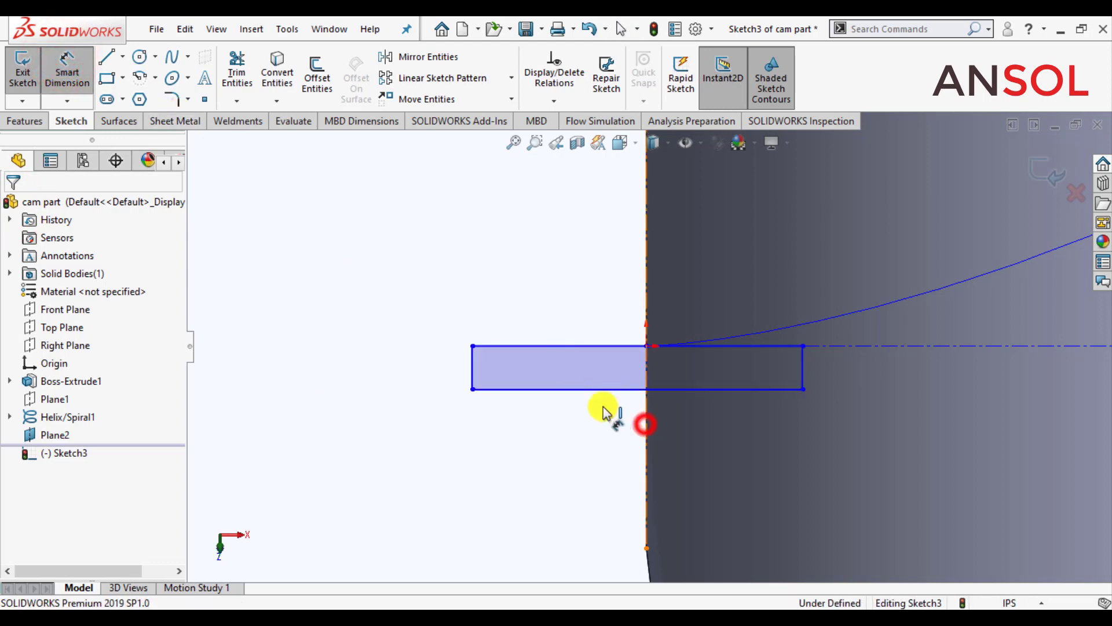
pyautogui.click(469, 373)
pyautogui.click(551, 451)
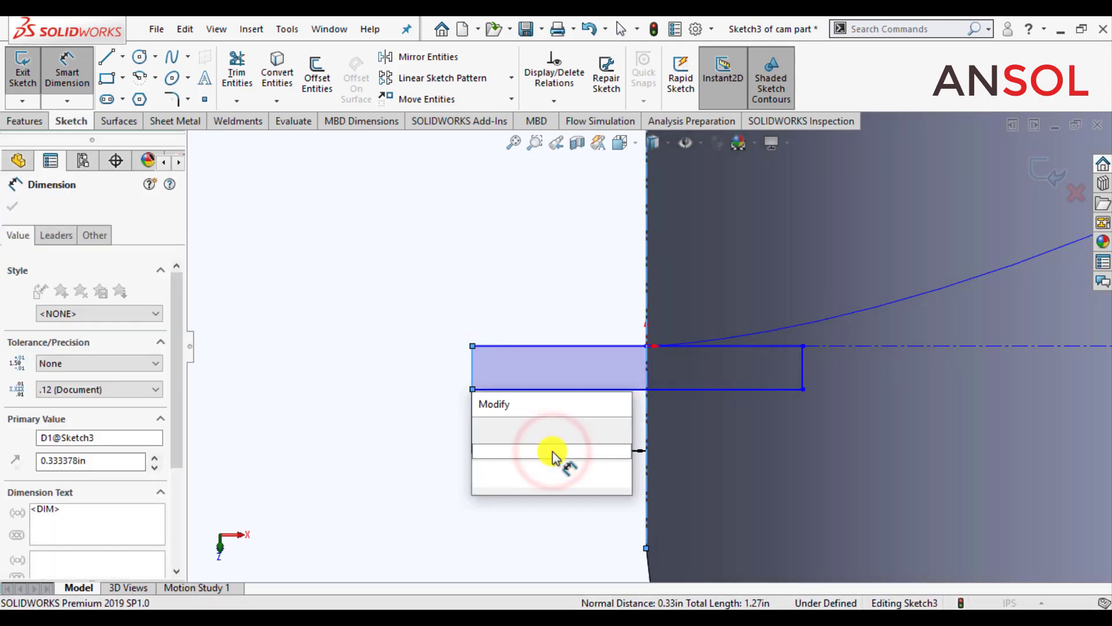
pyautogui.write('1.25')
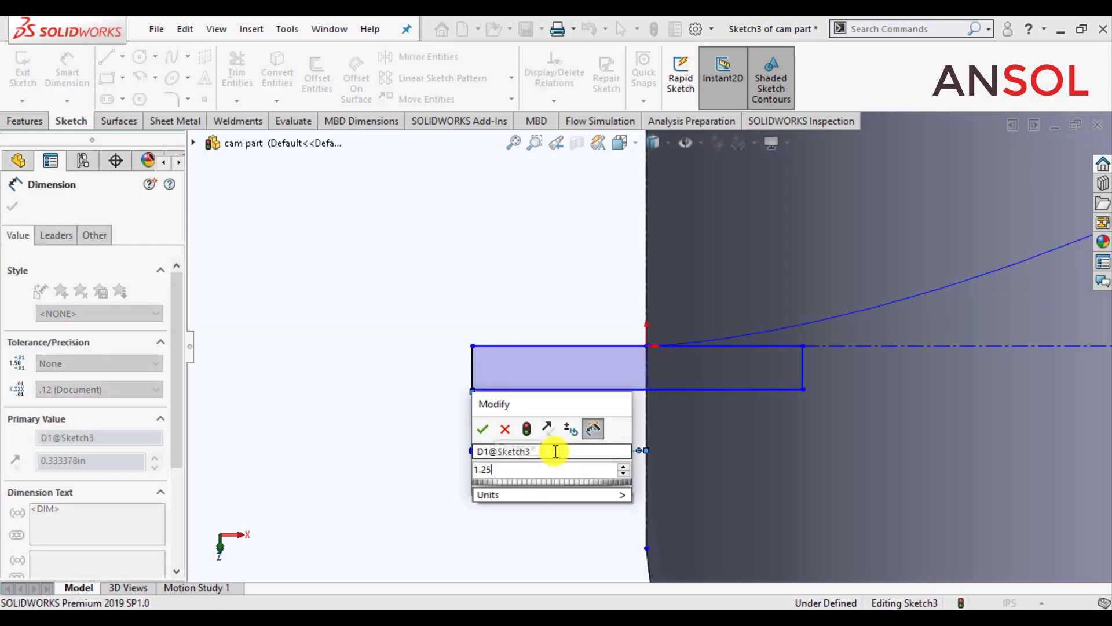
pyautogui.press('Return')
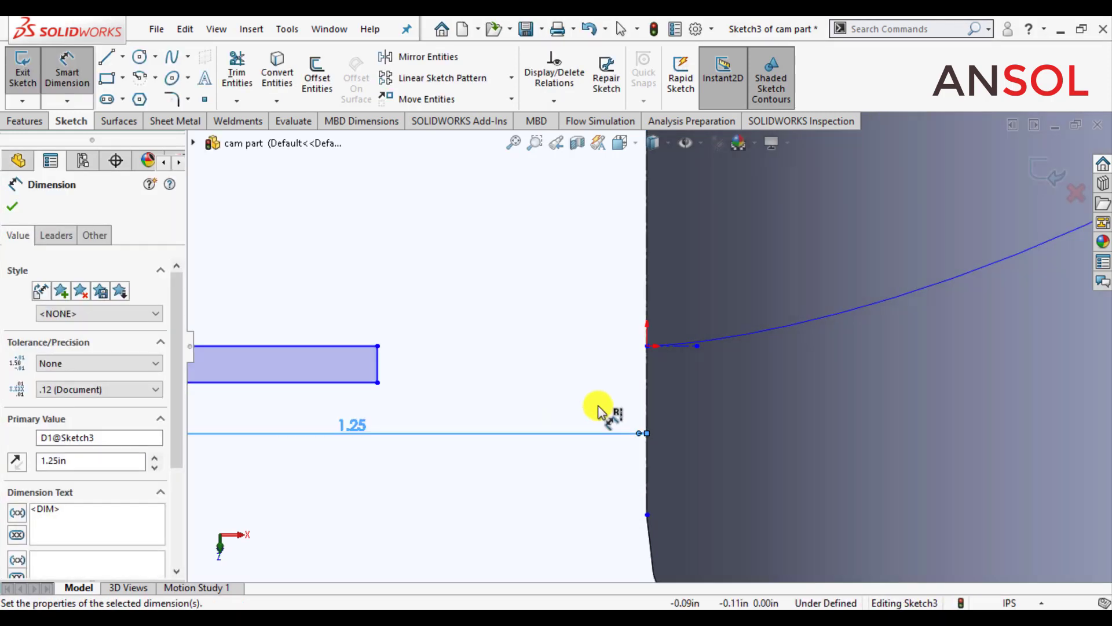
# Step: Dimension the rectangle's long lower edge and set its length to 2 in
pyautogui.scroll(2, 499, 433)
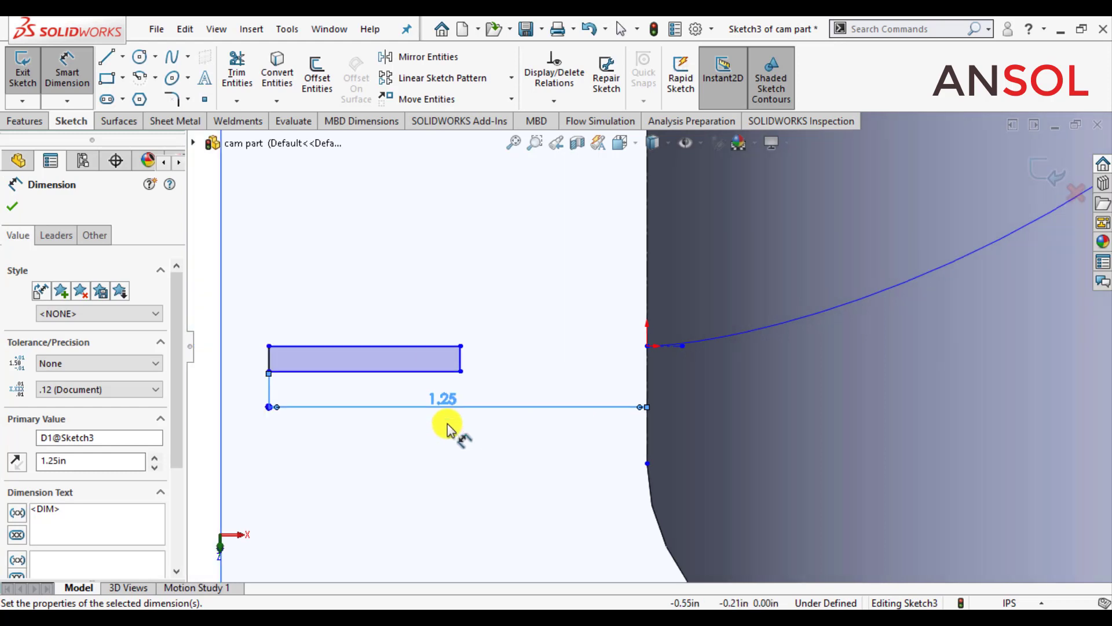
pyautogui.click(398, 374)
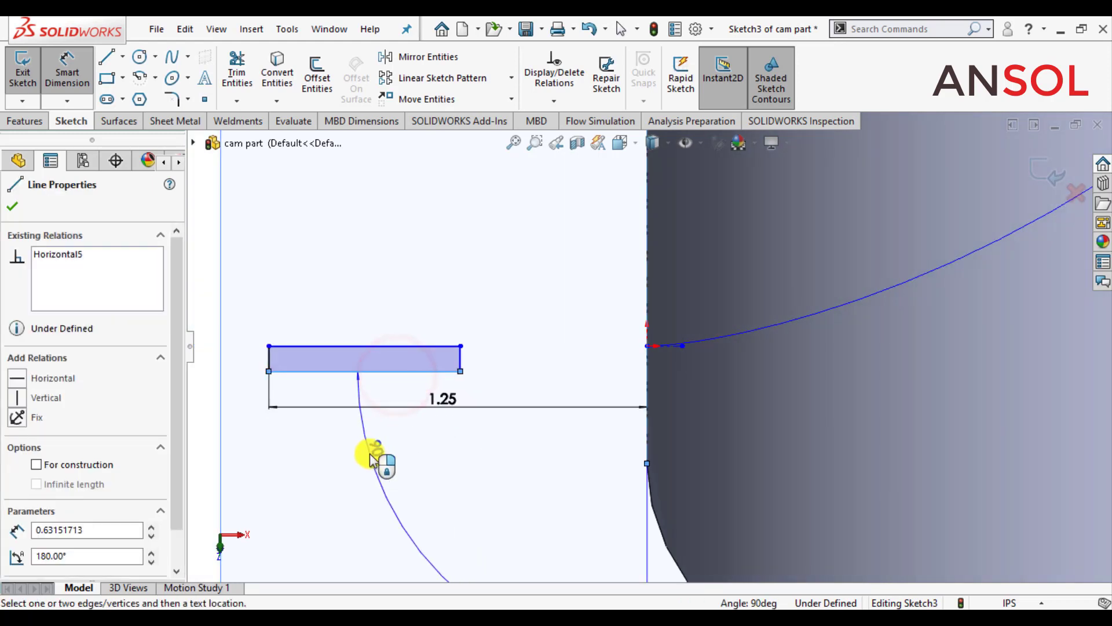
pyautogui.click(366, 462)
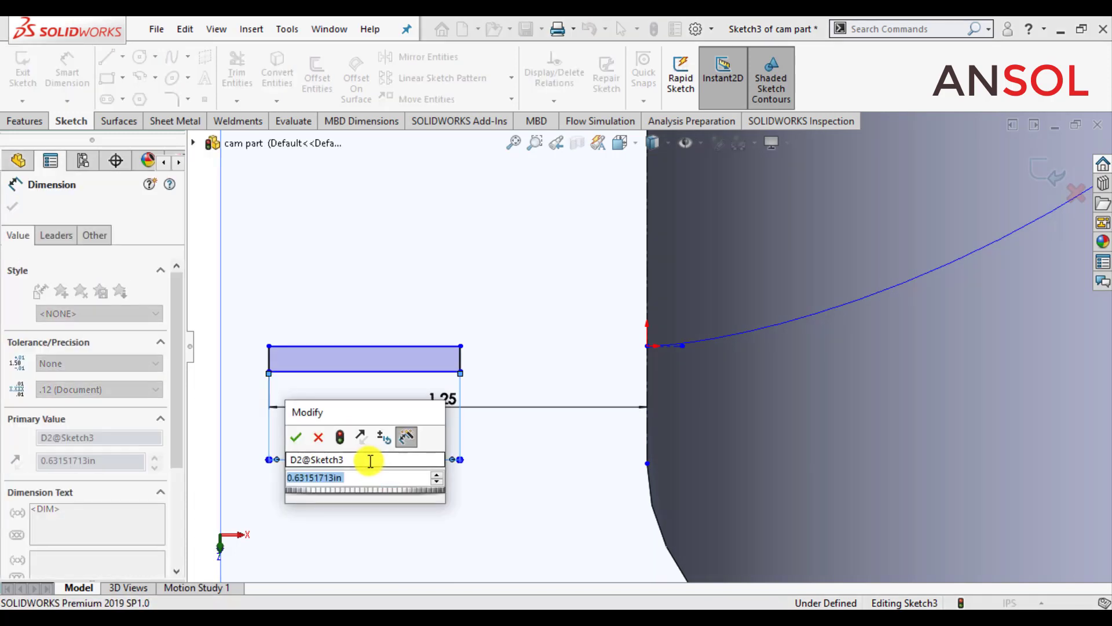
pyautogui.write('2')
pyautogui.press('Return')
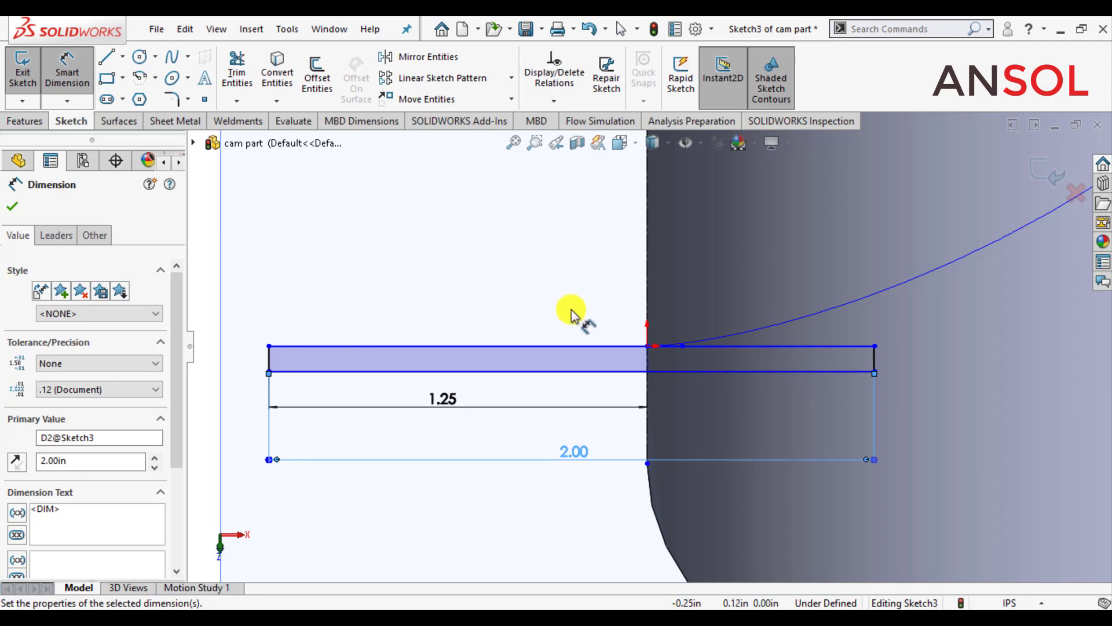
# Step: Dimension the rectangle's outer short edge and set its height to 0.25 in
pyautogui.scroll(3, 571, 316)
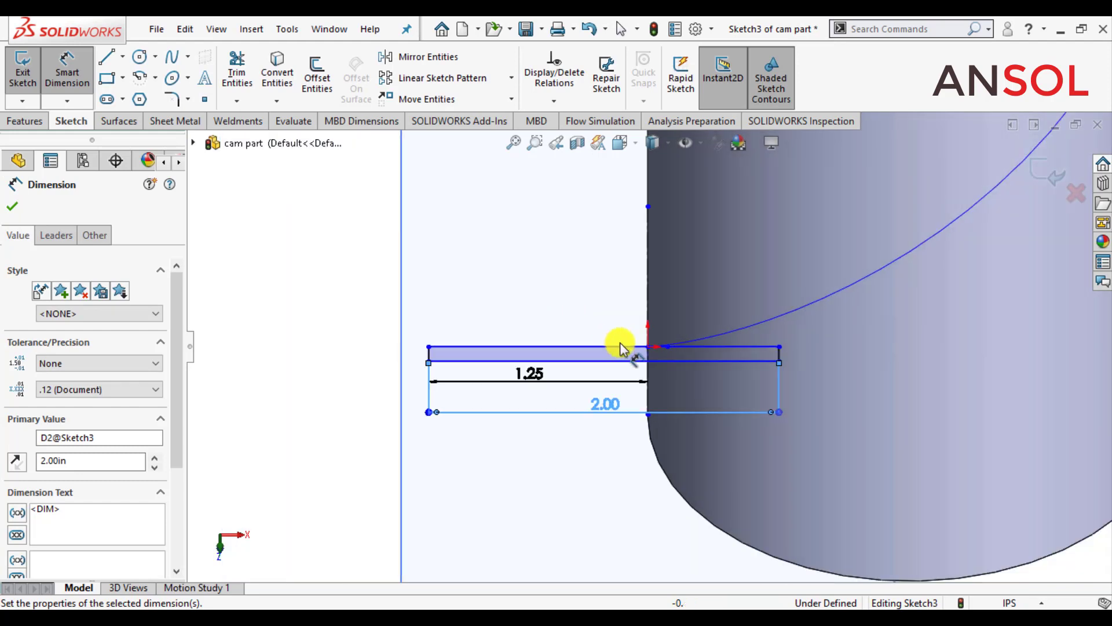
pyautogui.scroll(-3, 620, 342)
pyautogui.scroll(1, 504, 290)
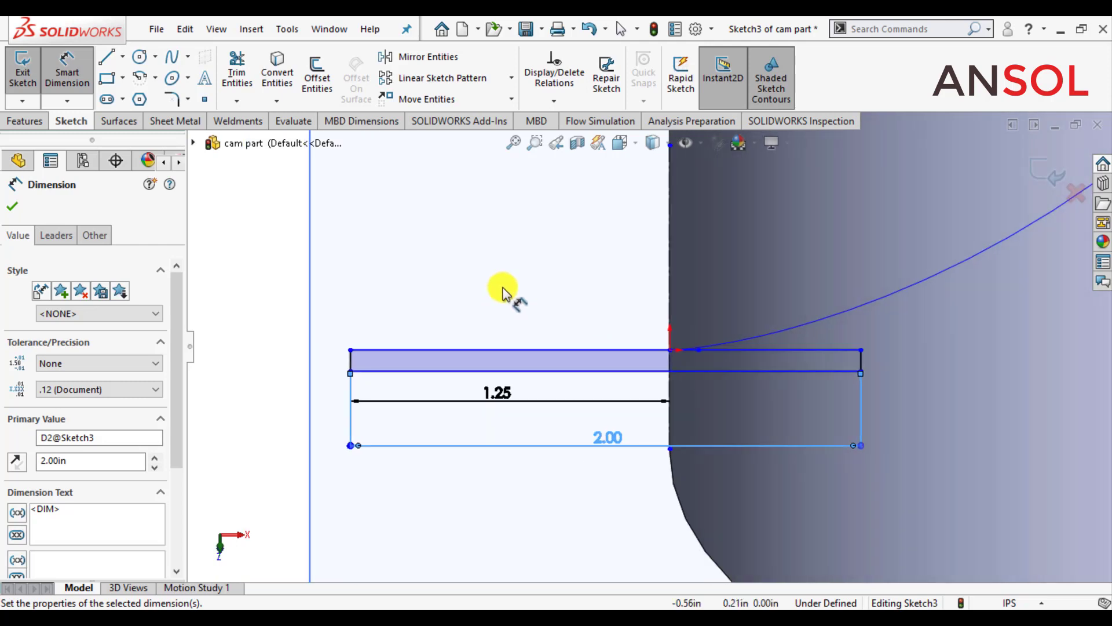
pyautogui.scroll(1, 427, 348)
pyautogui.scroll(-3, 384, 367)
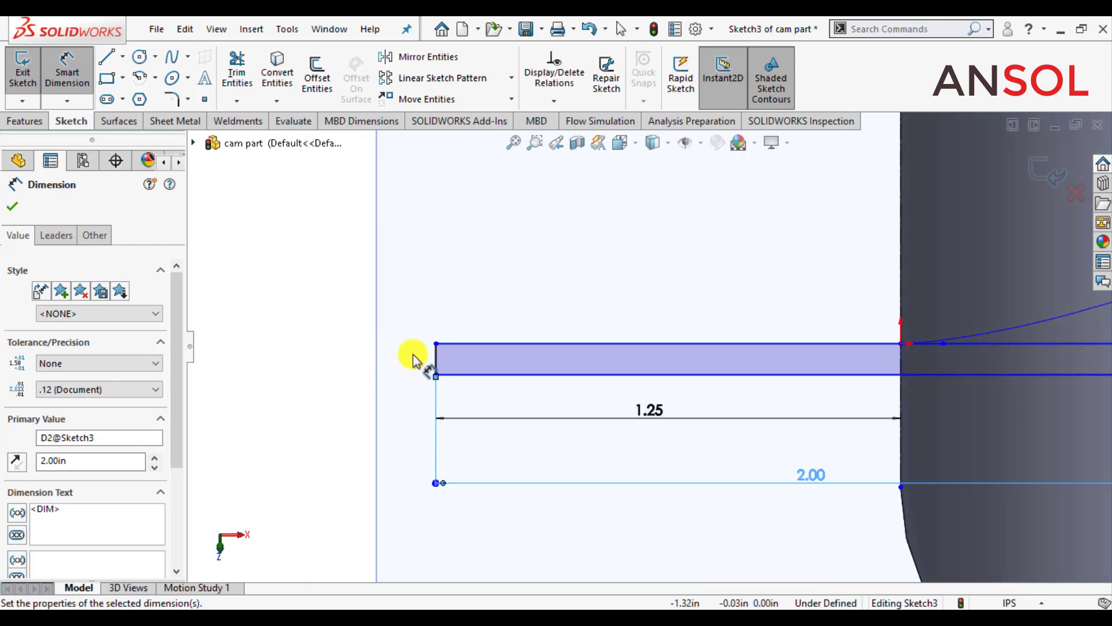
pyautogui.click(435, 360)
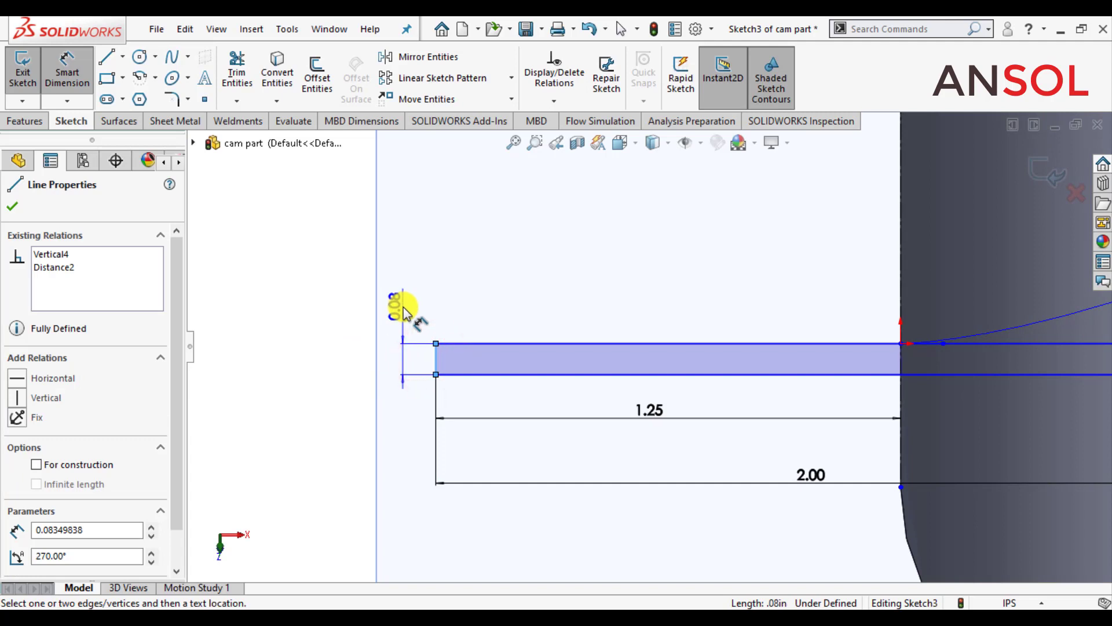
pyautogui.click(404, 310)
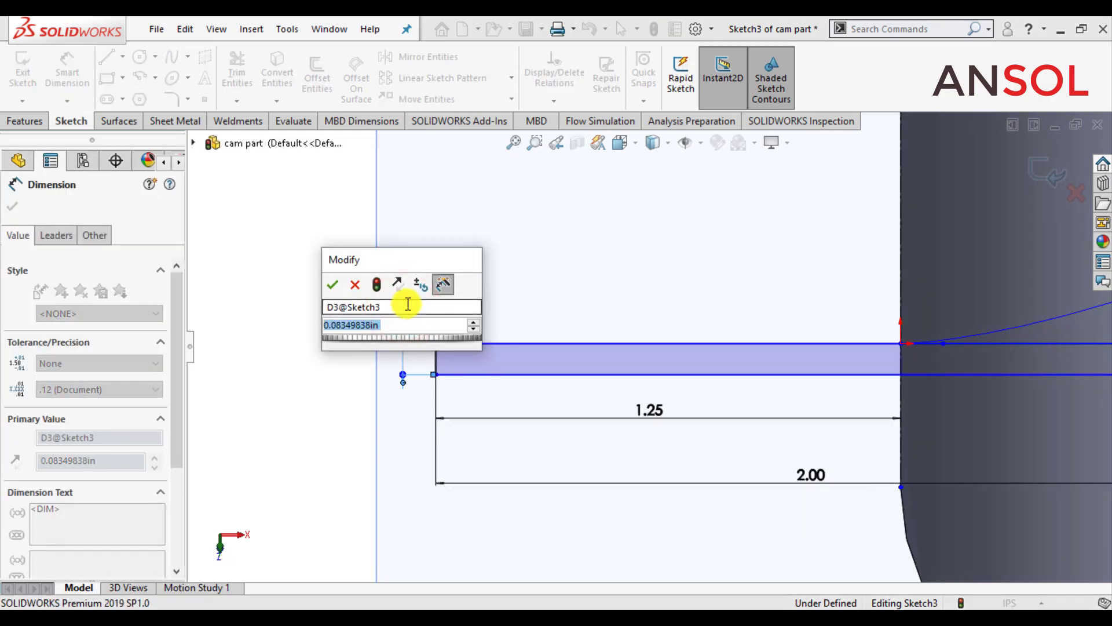
pyautogui.write('.08')
pyautogui.press('Return')
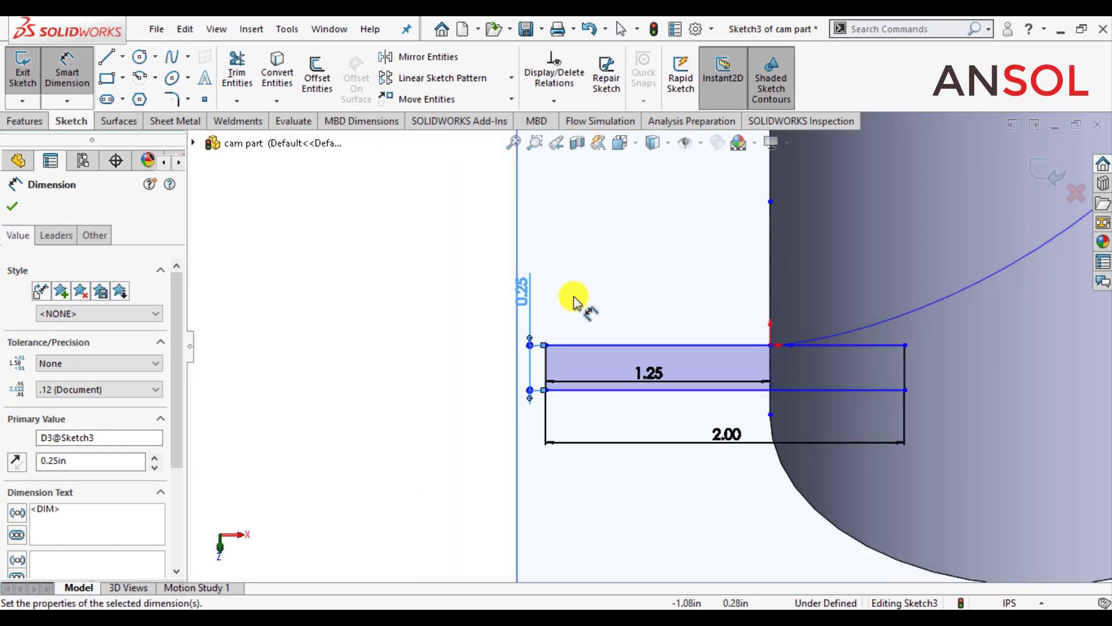
pyautogui.click(12, 206)
pyautogui.click(351, 348)
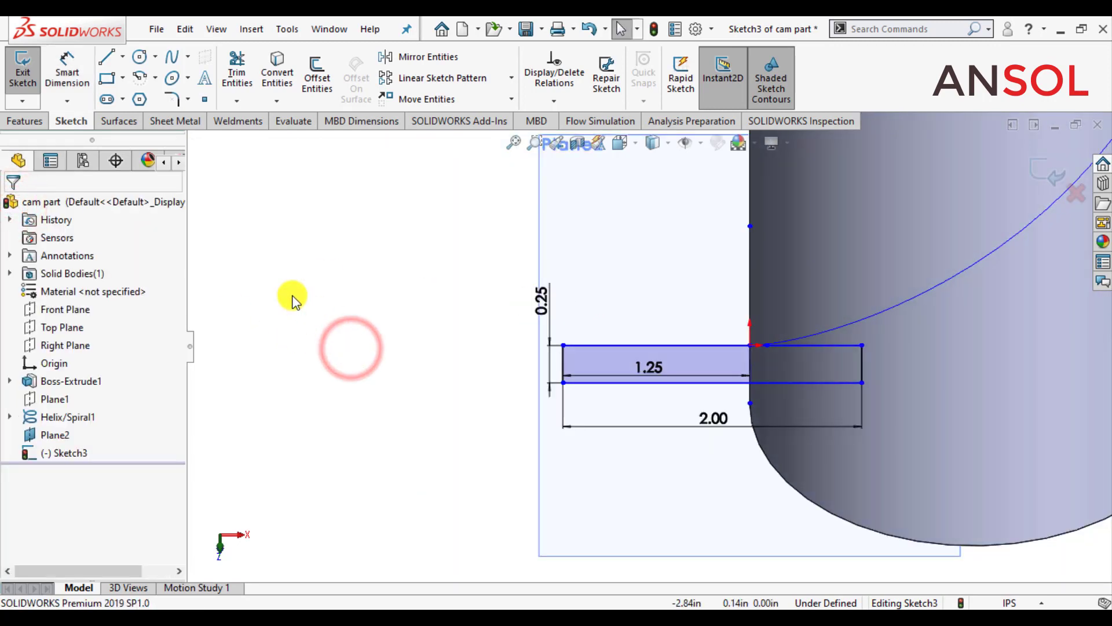
# Step: Draw a horizontal construction line about 1.87 in long from the helix start outward along the rectangle's upper edge, and exit the sketch
pyautogui.click(123, 56)
pyautogui.click(148, 94)
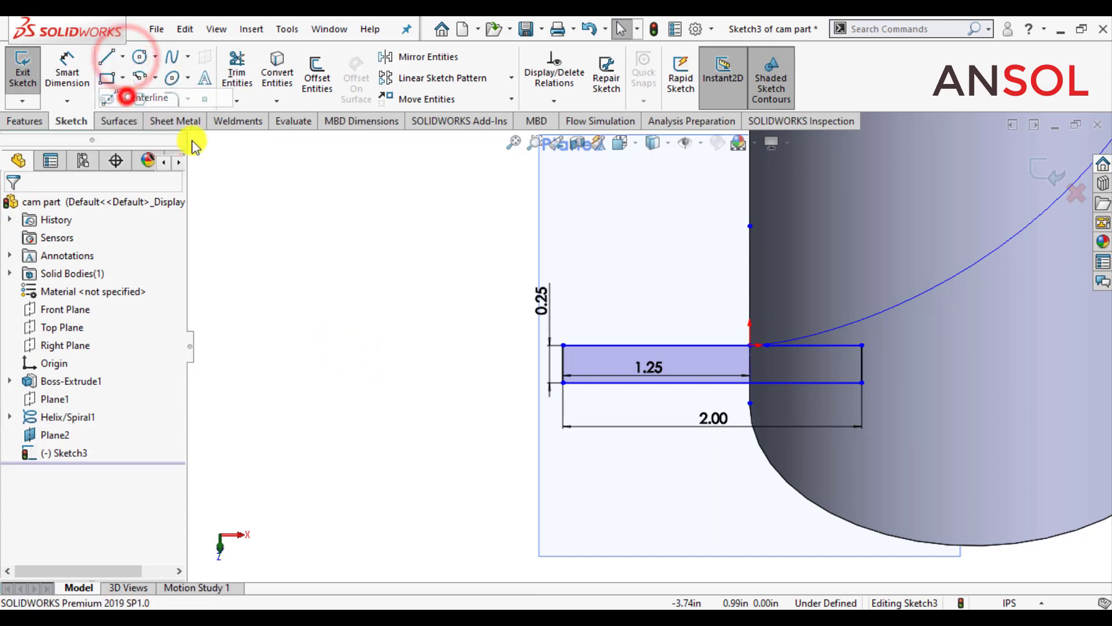
pyautogui.click(750, 346)
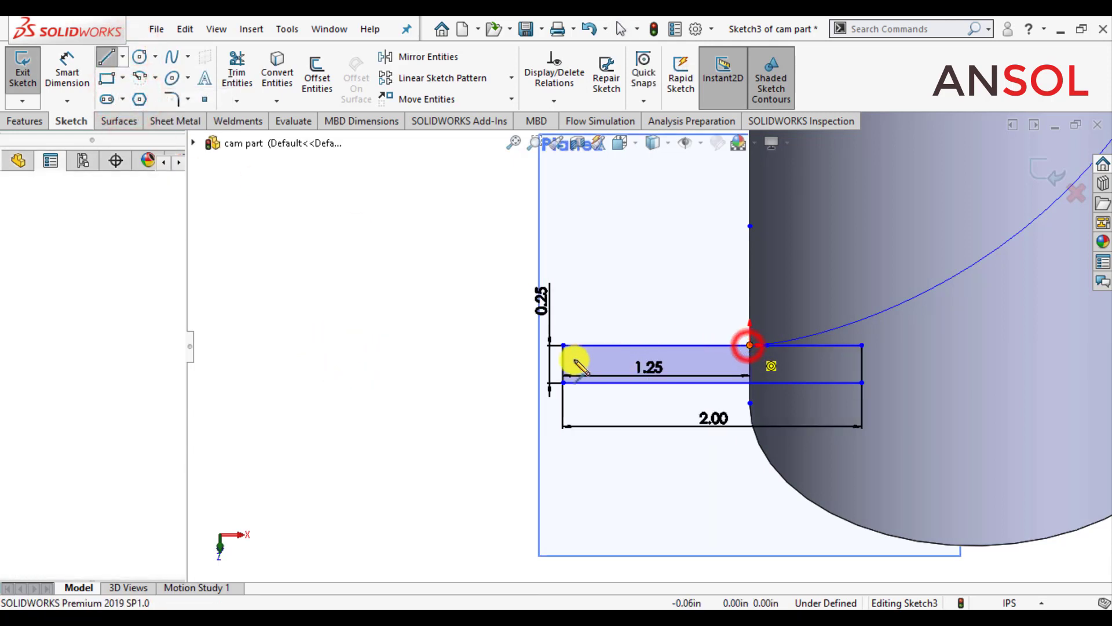
pyautogui.click(471, 346)
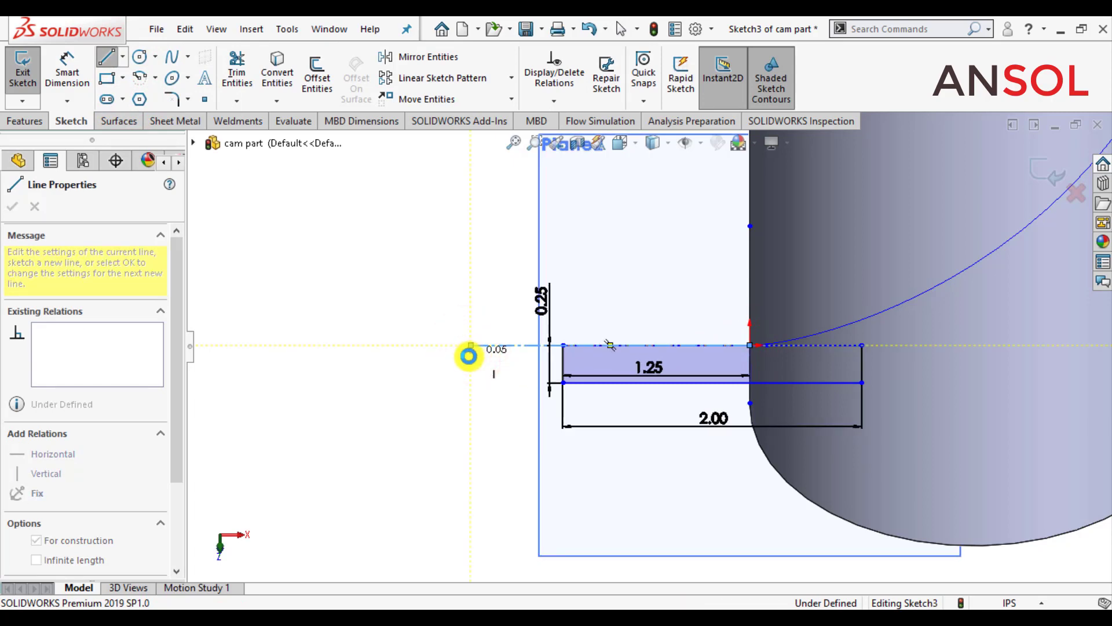
pyautogui.press('Escape')
pyautogui.scroll(-8, 653, 335)
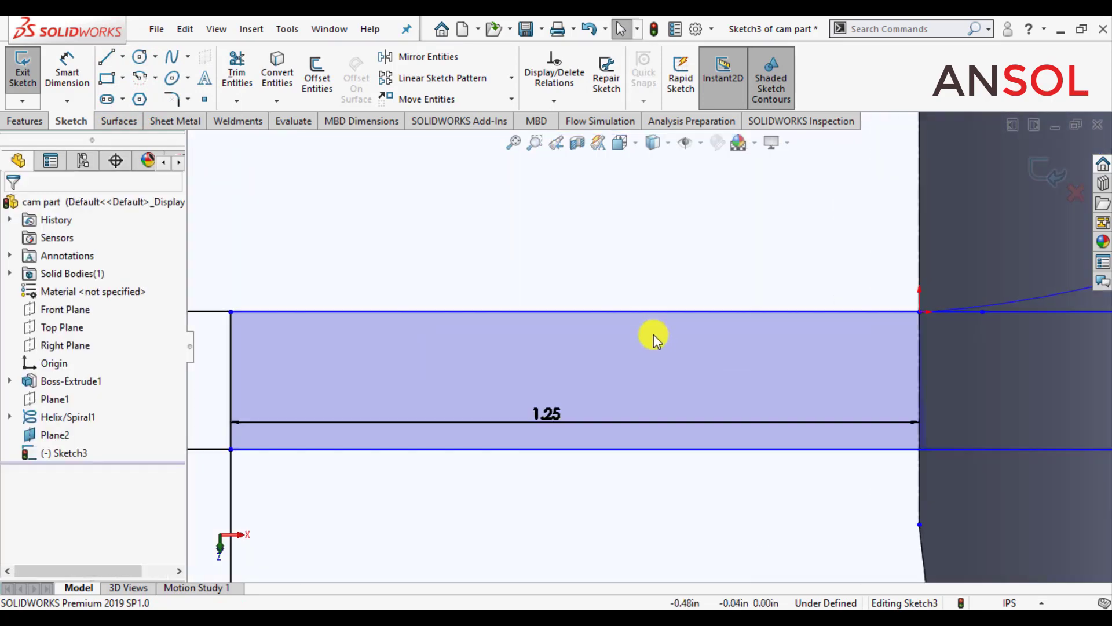
pyautogui.scroll(8, 651, 313)
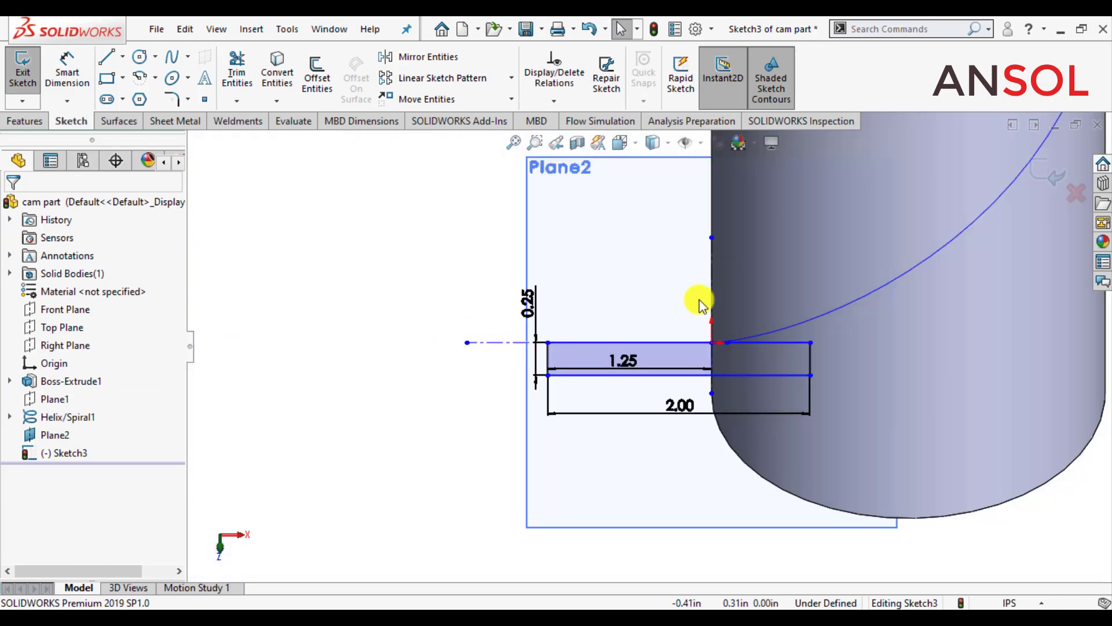
pyautogui.click(1047, 170)
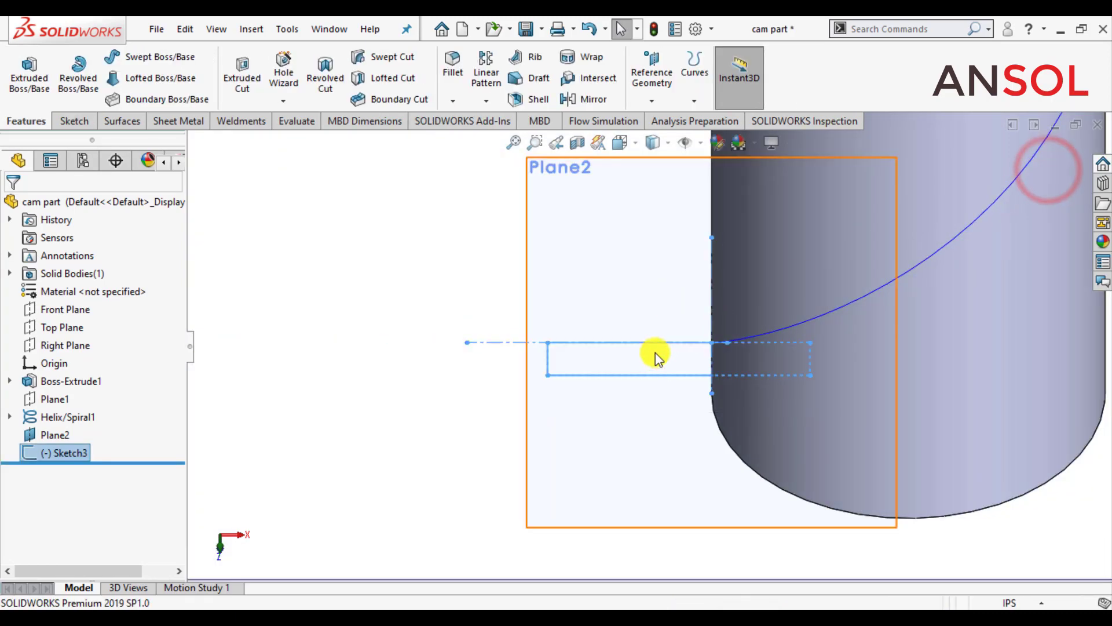
# Step: Revolve the rectangle 360° about the horizontal construction line as a separate body, with merging of the result off
pyautogui.scroll(2, 463, 381)
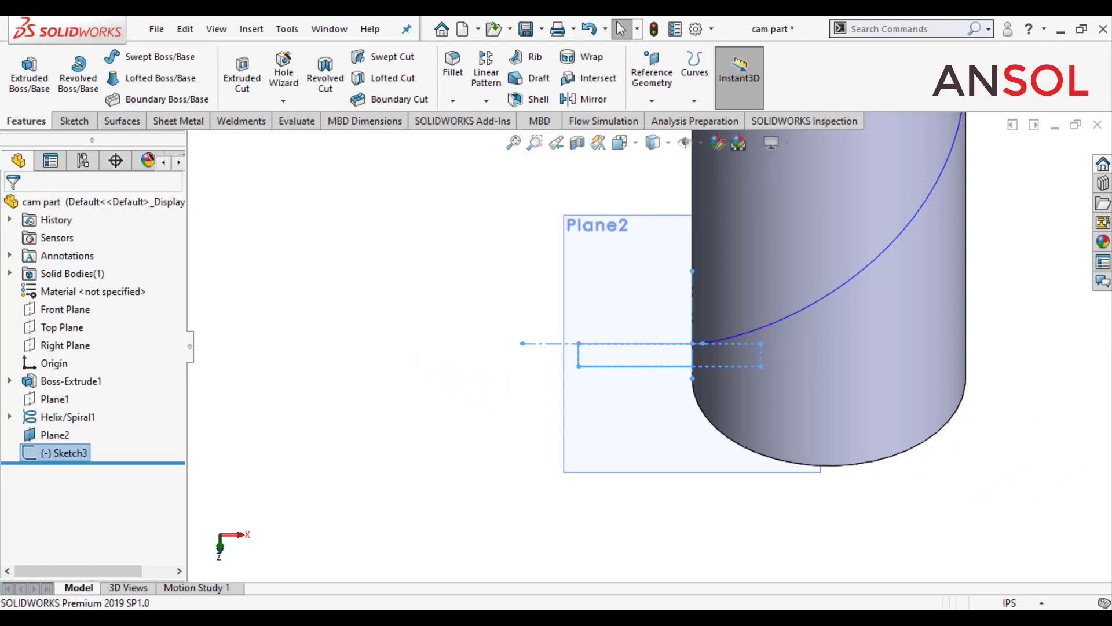
pyautogui.click(79, 72)
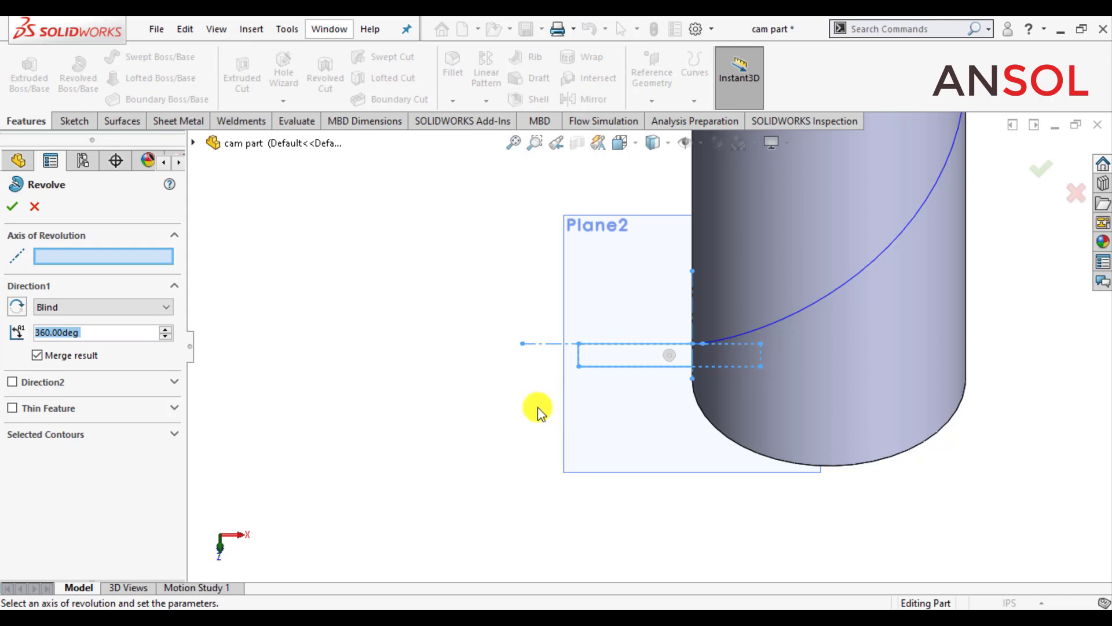
pyautogui.click(546, 343)
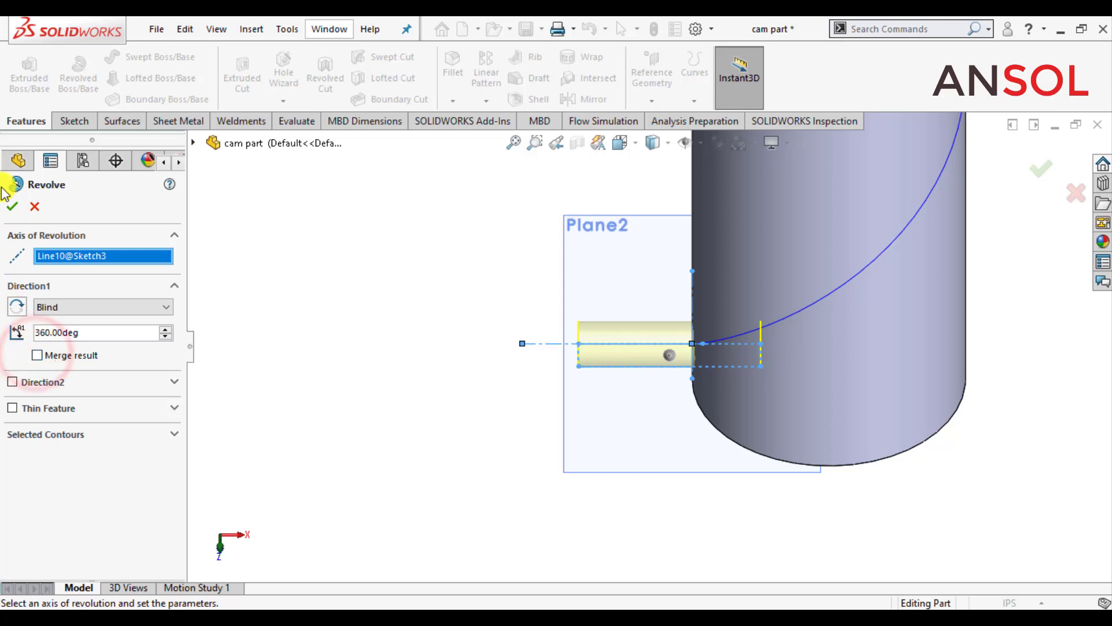
pyautogui.click(12, 207)
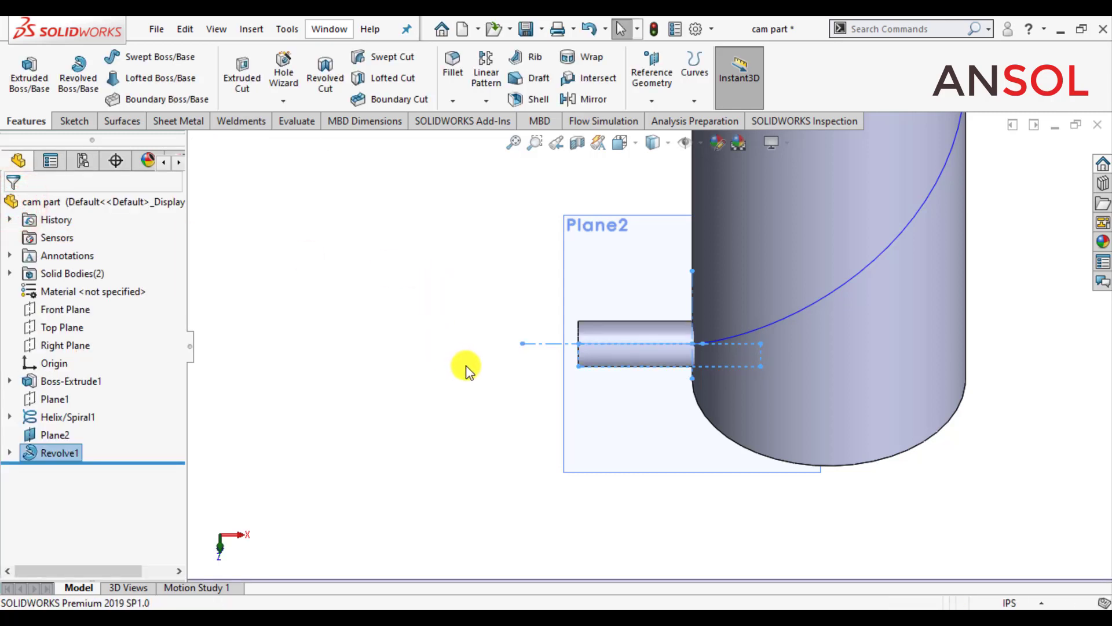
# Step: Turn off the display of reference planes in the graphics area
pyautogui.scroll(3, 471, 365)
pyautogui.click(941, 335)
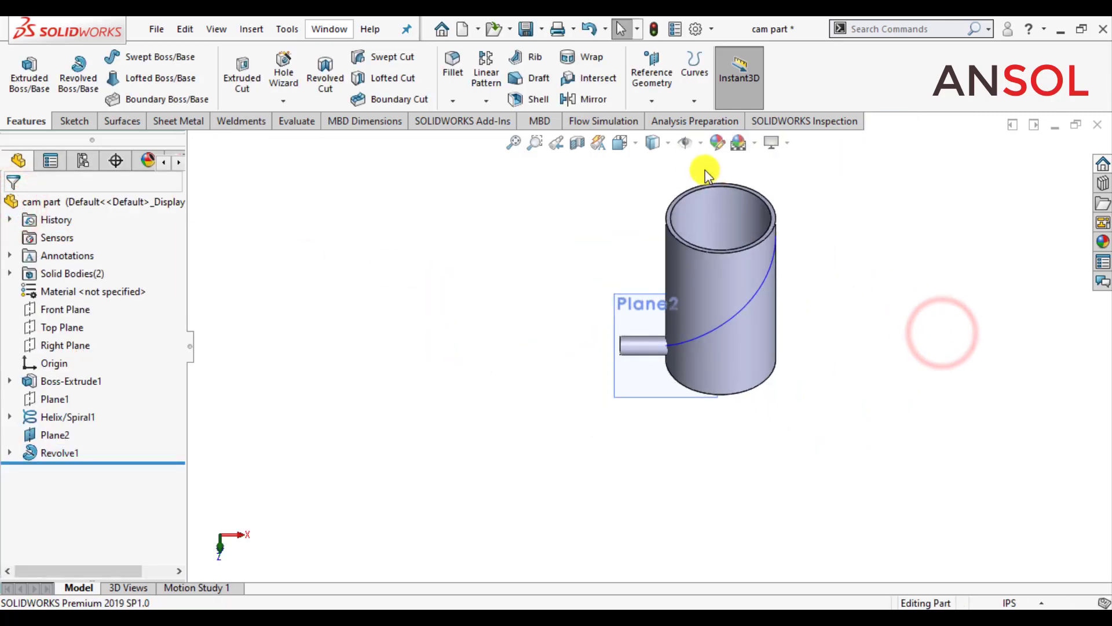
pyautogui.click(686, 142)
pyautogui.click(701, 143)
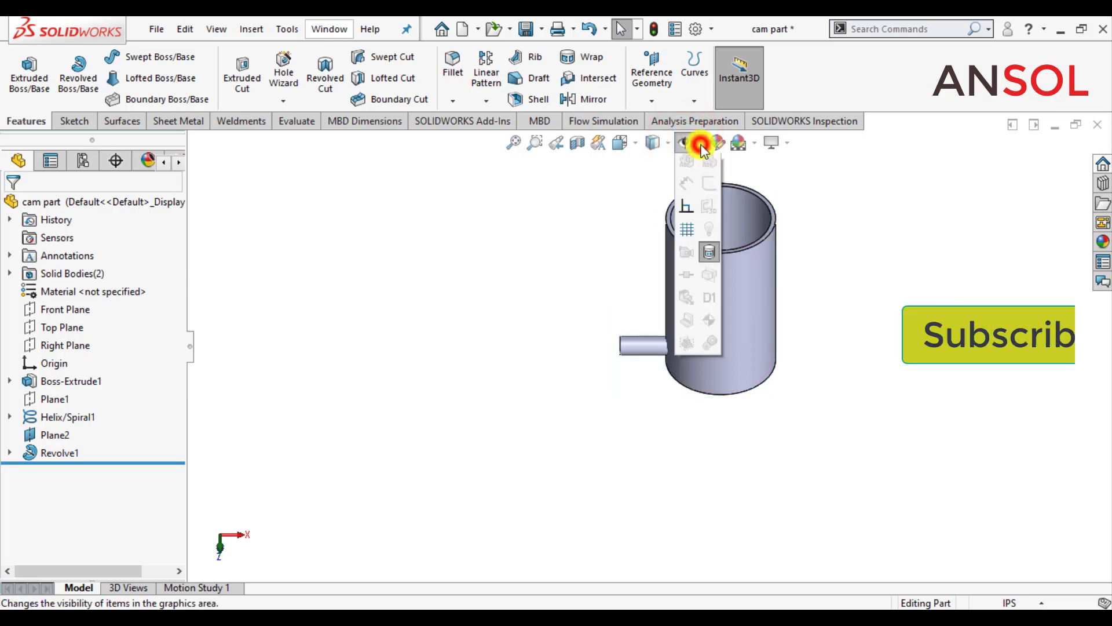
pyautogui.click(618, 200)
pyautogui.click(685, 142)
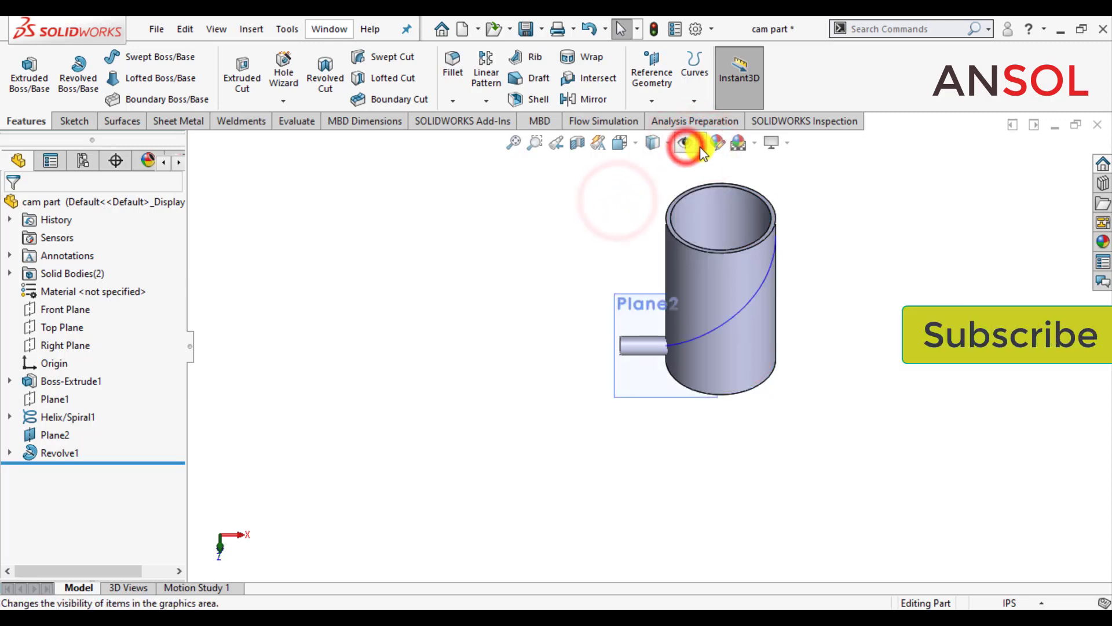
pyautogui.click(701, 144)
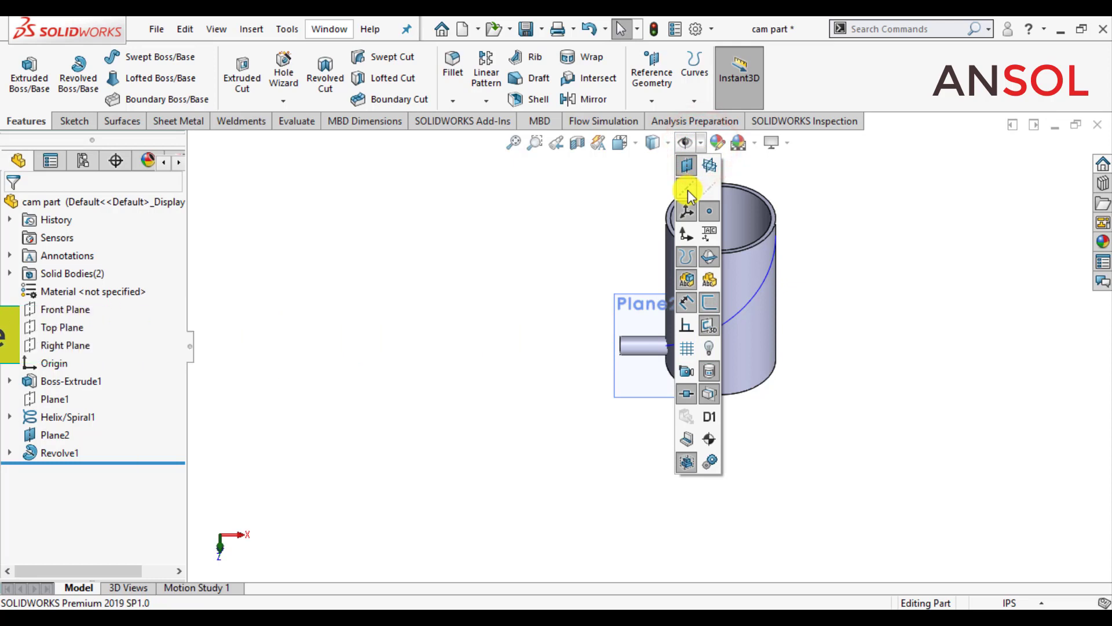
pyautogui.click(688, 168)
pyautogui.click(549, 258)
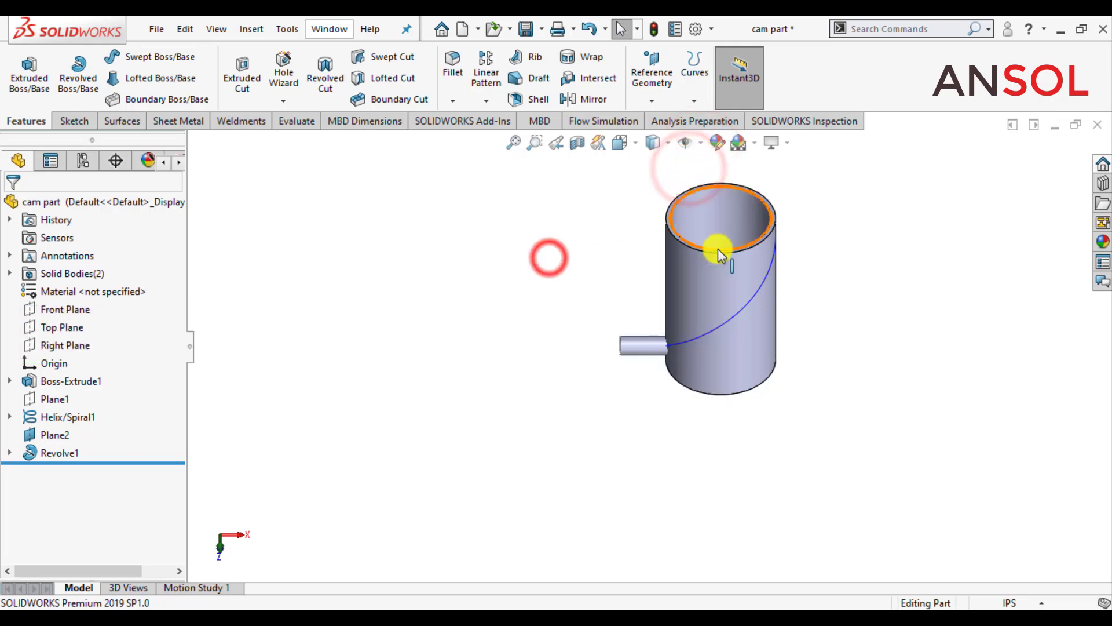
# Step: Set up a swept cut with a solid profile, using the revolved cylinder body as the tool and the helix as the path
pyautogui.scroll(-3, 718, 249)
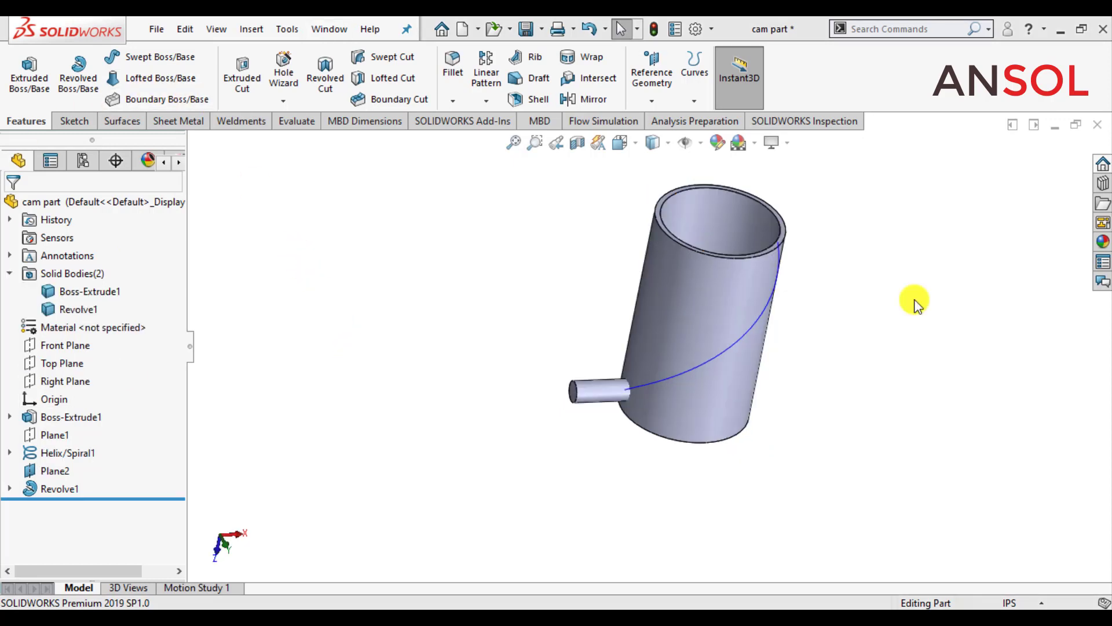
pyautogui.click(914, 300)
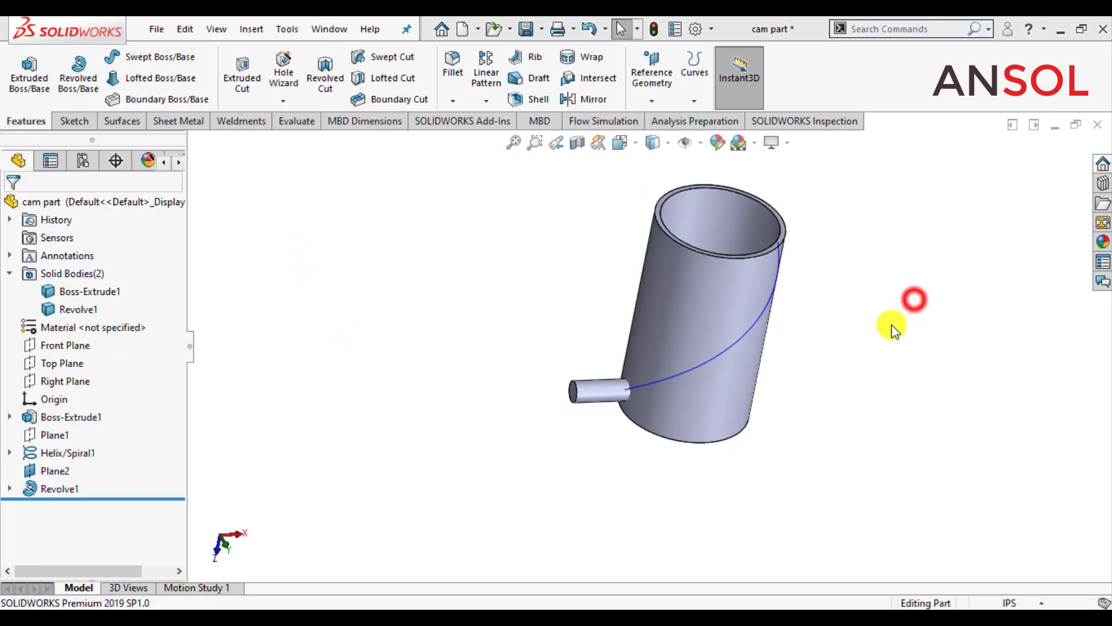
pyautogui.scroll(-1, 892, 326)
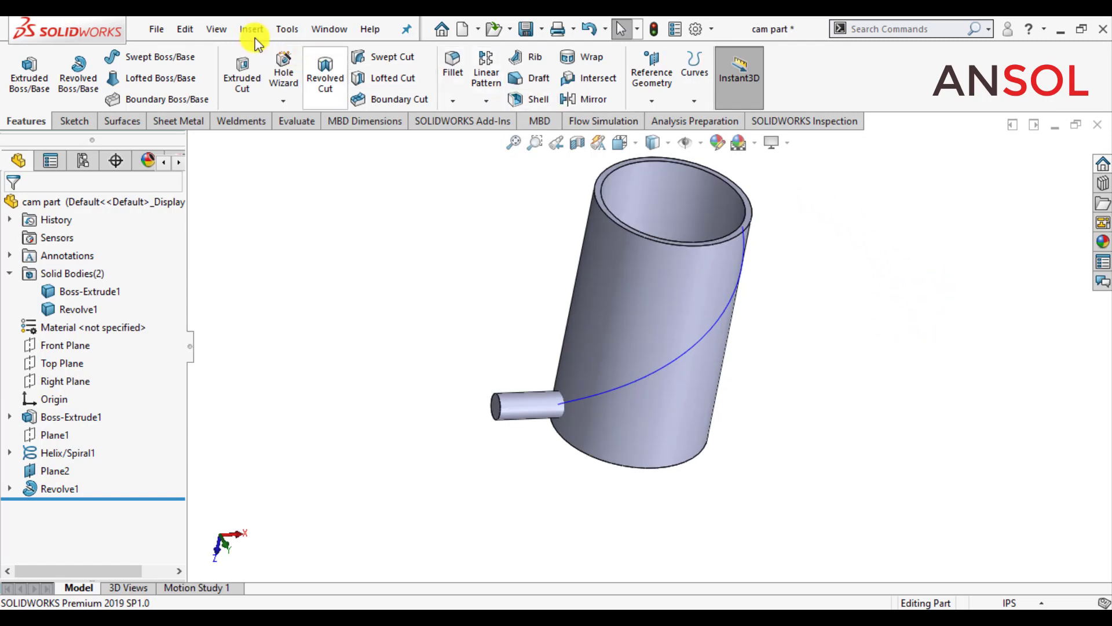
pyautogui.click(390, 58)
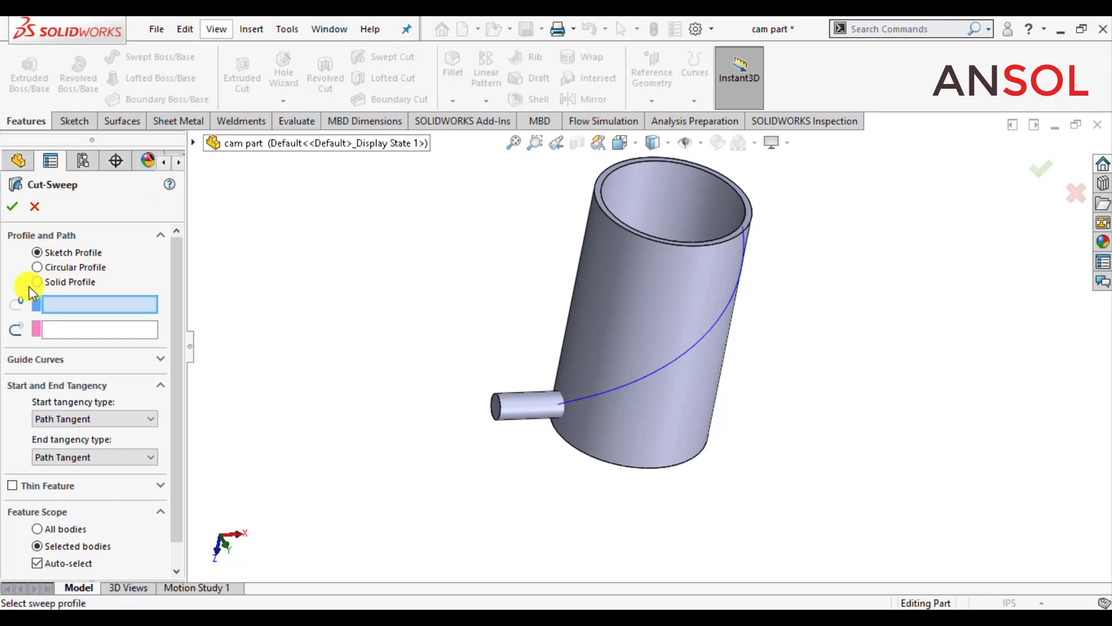
pyautogui.click(37, 281)
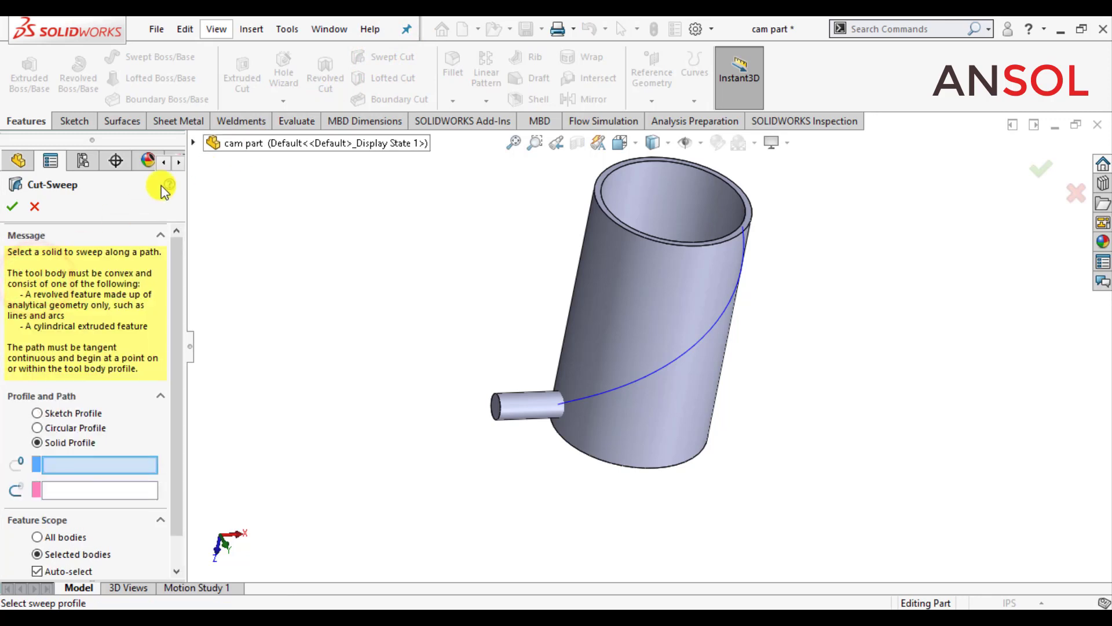
pyautogui.click(192, 143)
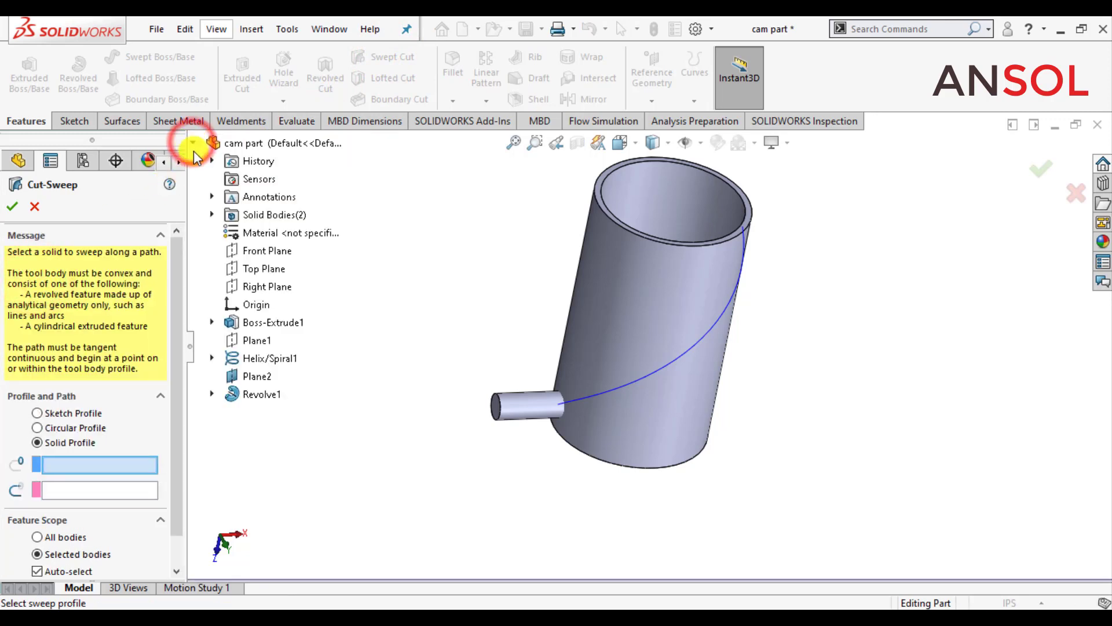
pyautogui.click(212, 216)
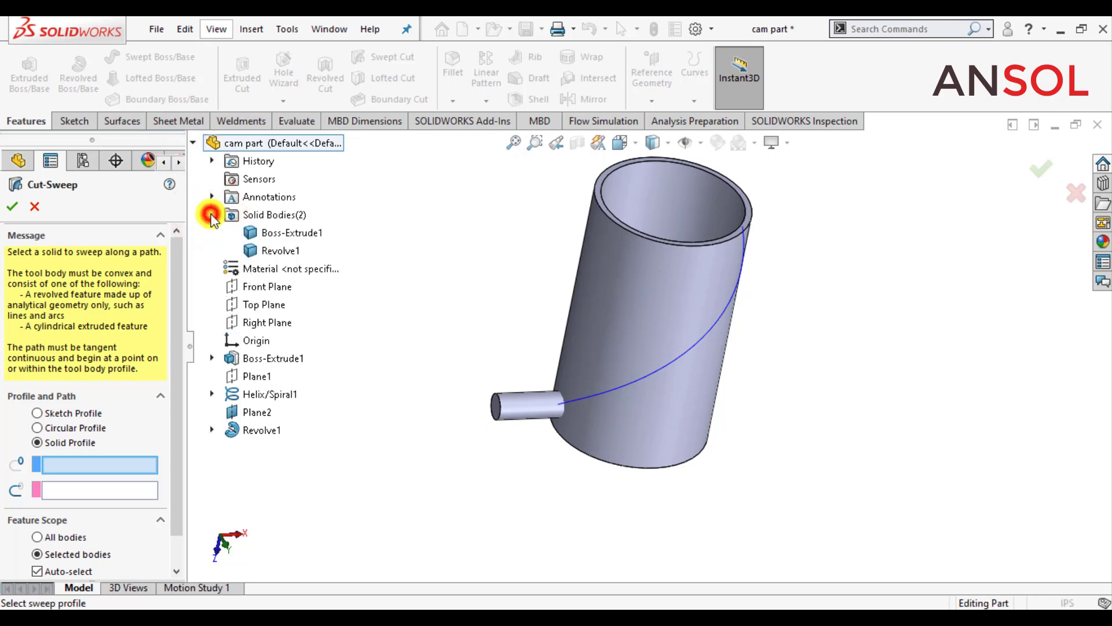
pyautogui.click(253, 249)
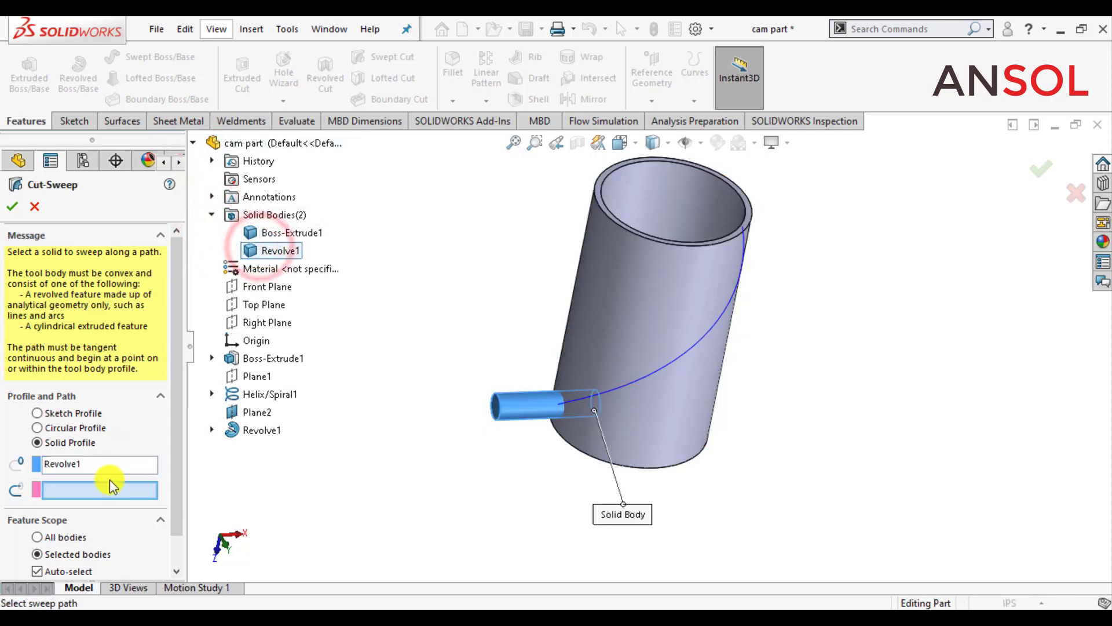
pyautogui.click(640, 378)
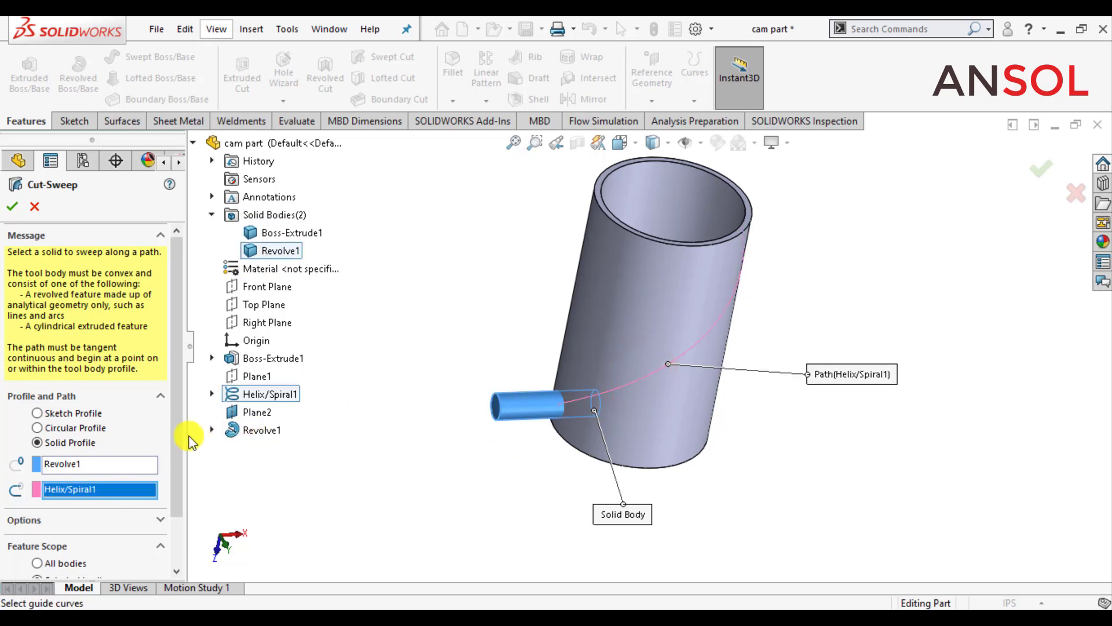
# Step: Turn on the swept cut's preview and move the Solid Body callout away from the model
pyautogui.scroll(-3, 179, 435)
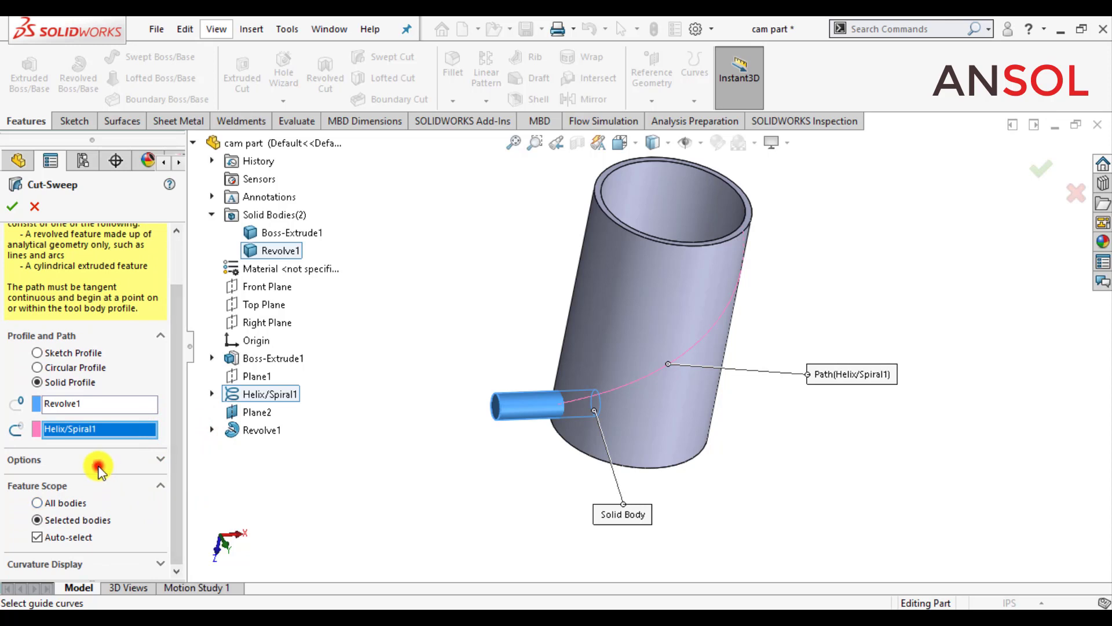
pyautogui.click(73, 458)
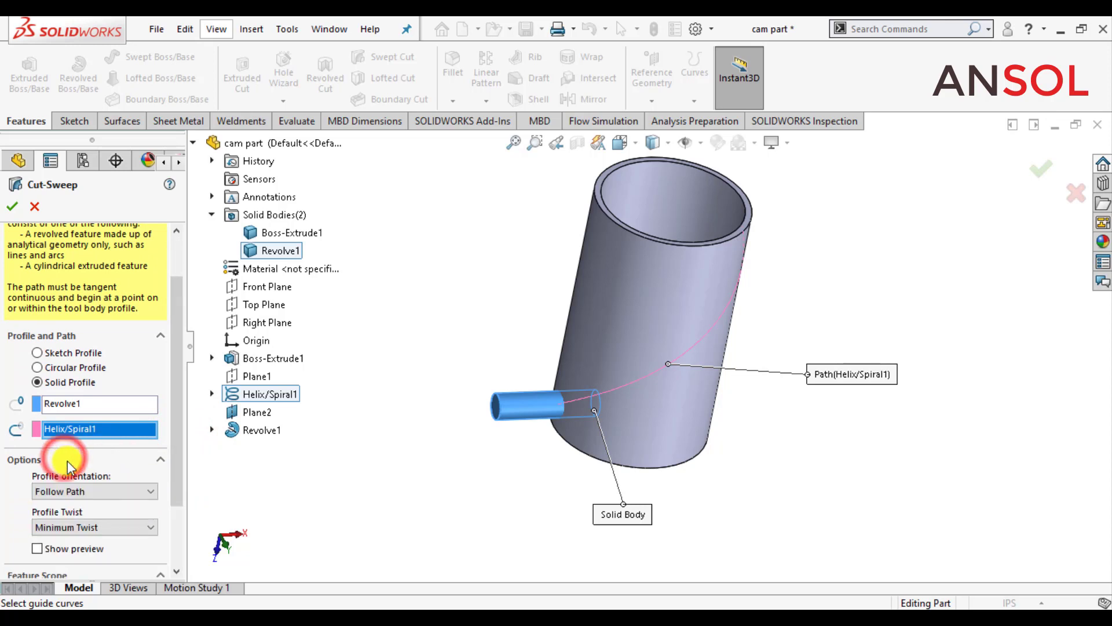
pyautogui.moveTo(172, 437); pyautogui.dragTo(179, 496)
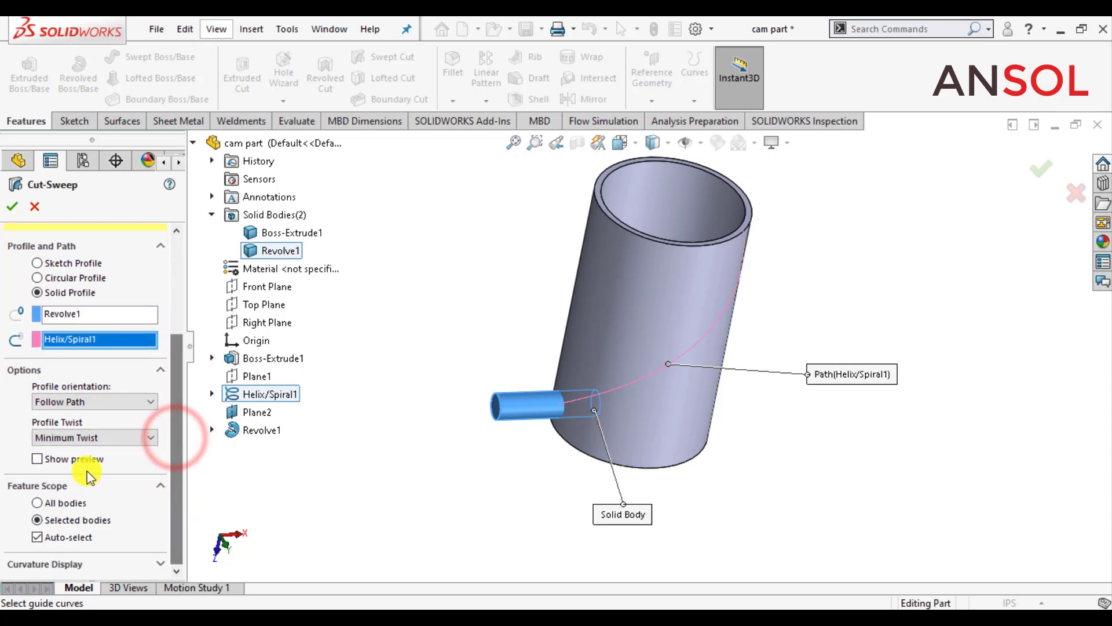
pyautogui.click(38, 459)
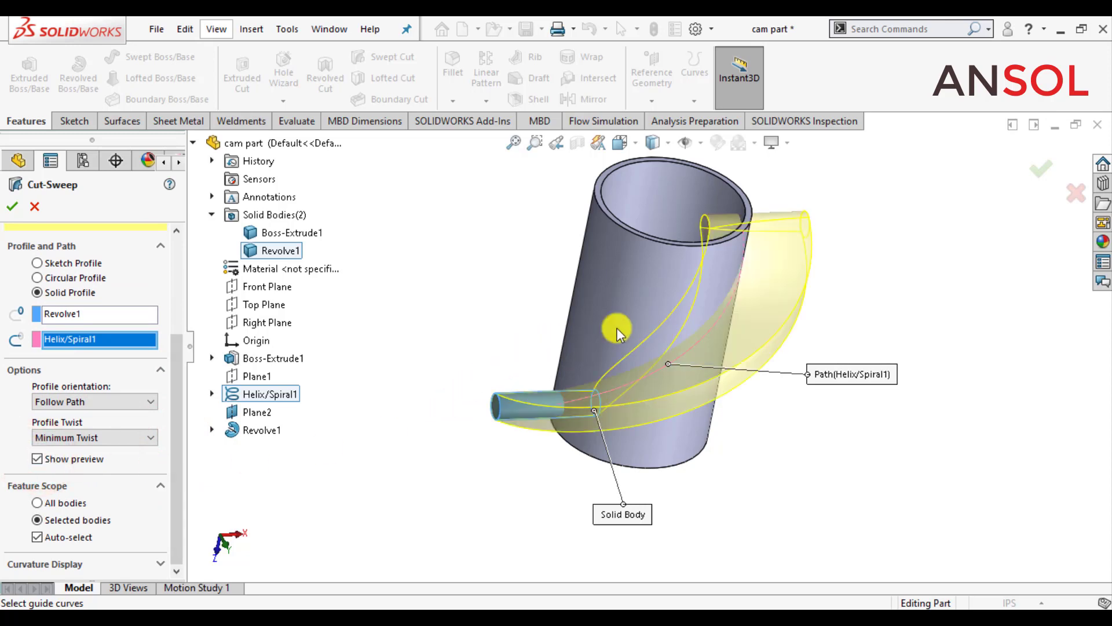
pyautogui.scroll(-1, 908, 213)
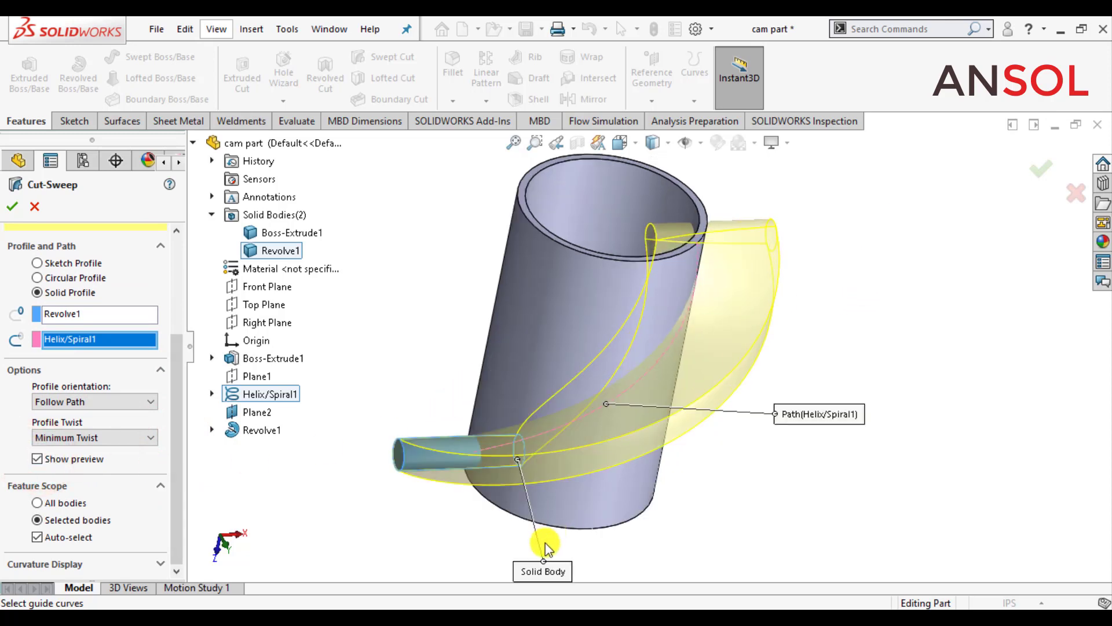
pyautogui.moveTo(533, 571); pyautogui.dragTo(458, 542)
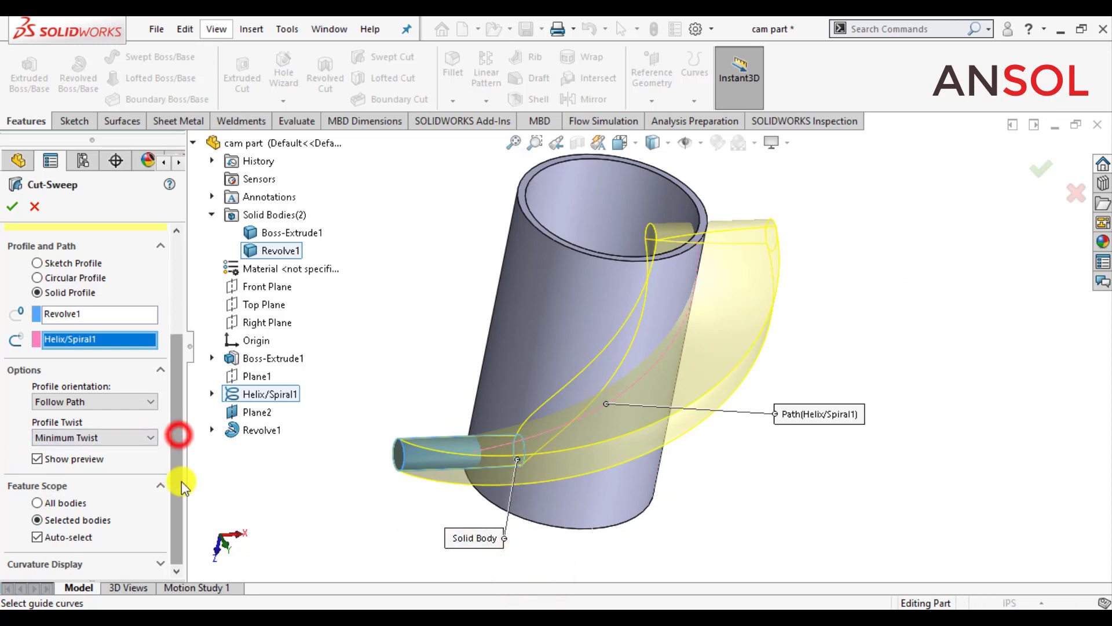
# Step: Enable the mesh preview for the swept cut and raise its mesh density to 7
pyautogui.click(47, 565)
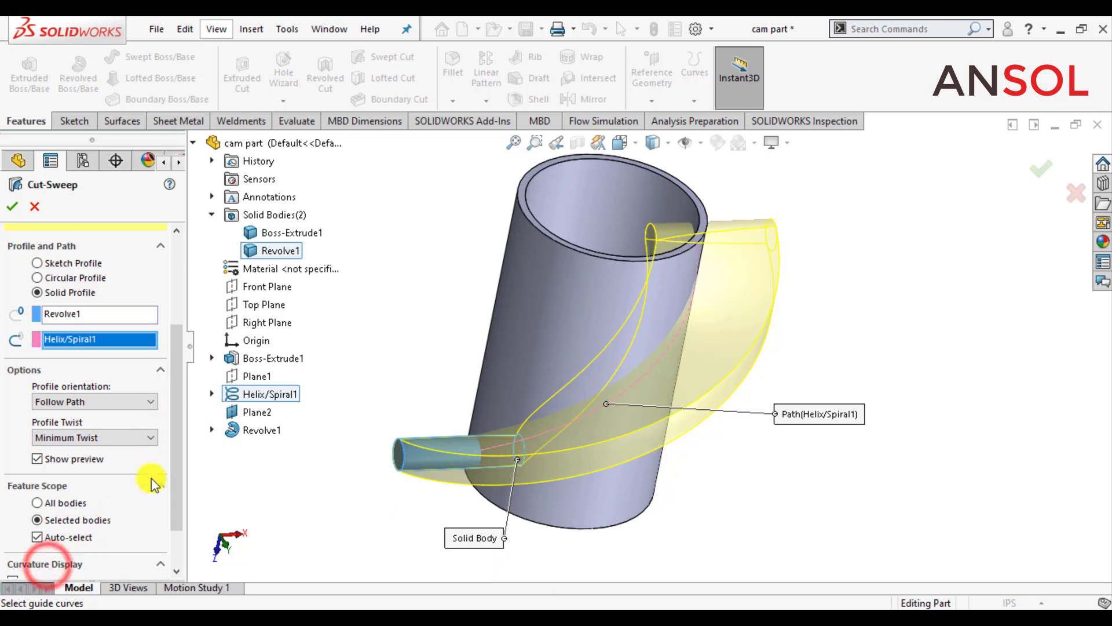
pyautogui.moveTo(172, 453); pyautogui.dragTo(176, 506)
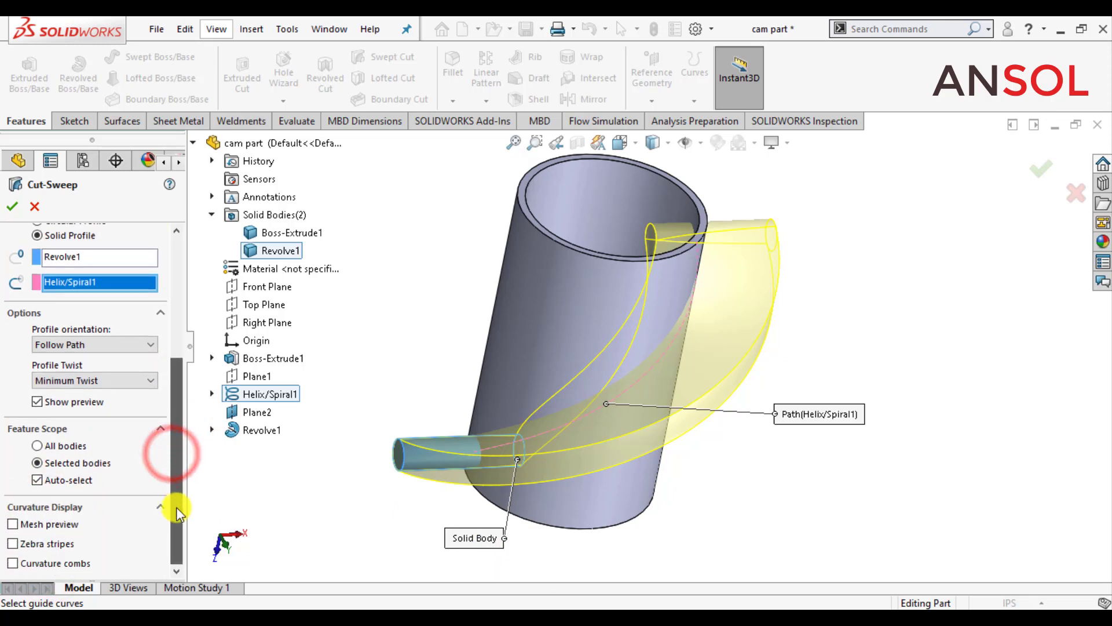
pyautogui.click(13, 524)
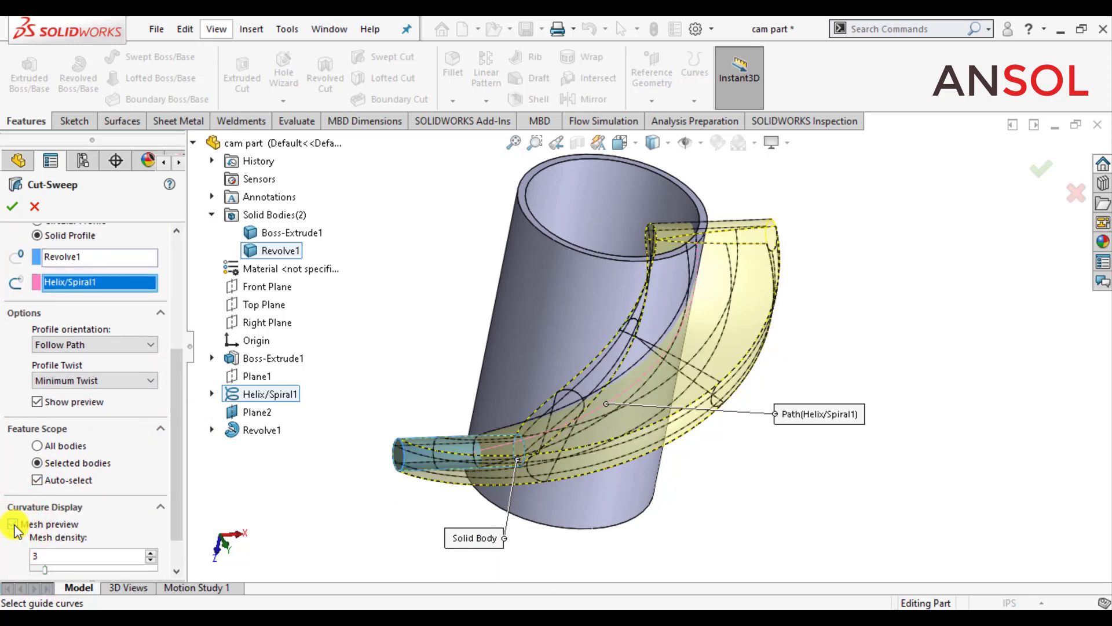
pyautogui.click(151, 553)
pyautogui.click(151, 552)
pyautogui.click(151, 552)
pyautogui.click(151, 552)
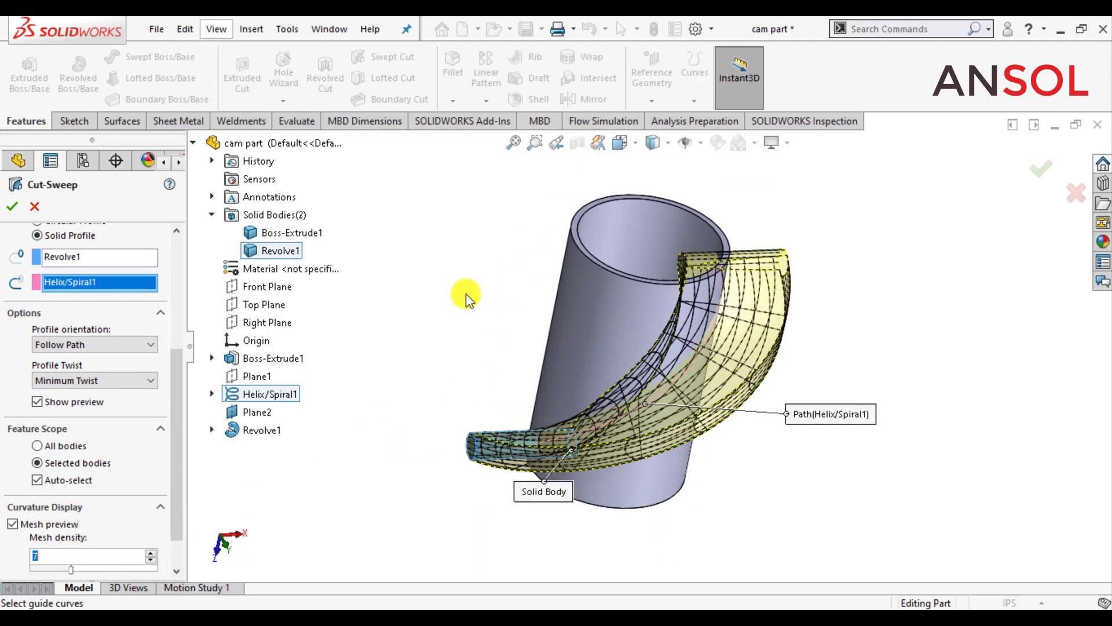
# Step: Move the Solid Body callout clear of the previewed sweep and complete the swept cut through the tube wall
pyautogui.moveTo(467, 295); pyautogui.dragTo(469, 366, button='middle')
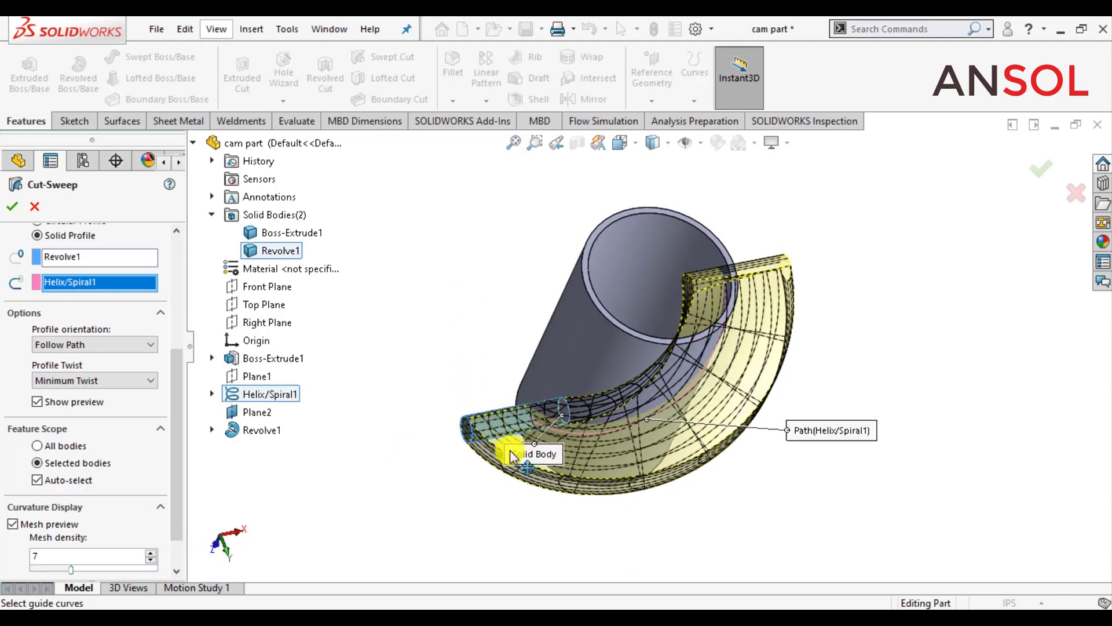
pyautogui.moveTo(516, 454); pyautogui.dragTo(439, 351)
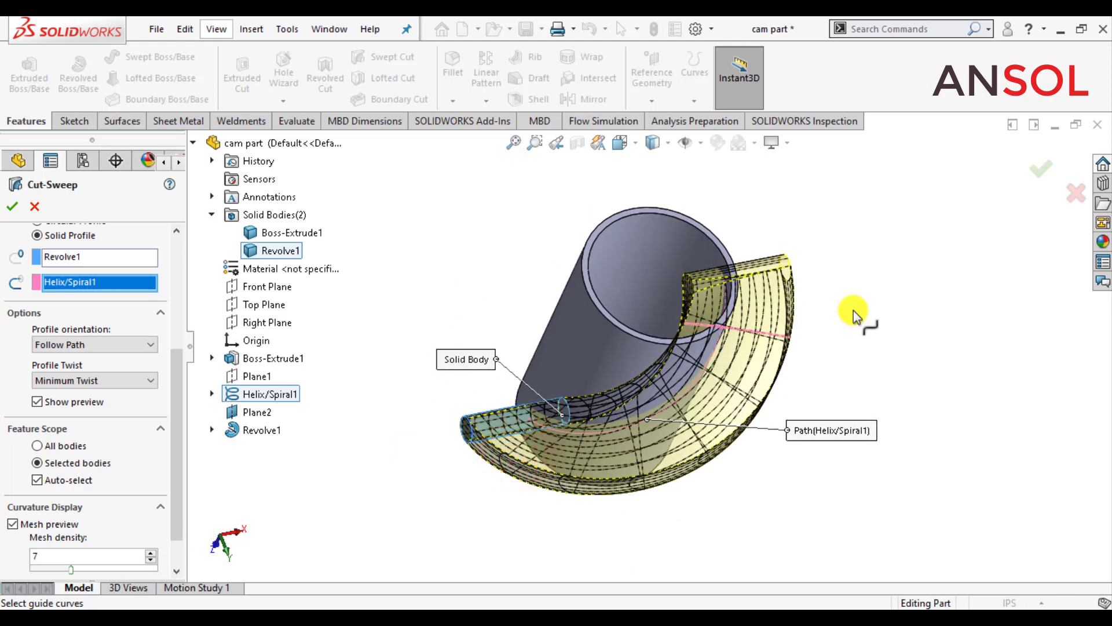
pyautogui.moveTo(875, 321); pyautogui.dragTo(864, 278, button='middle')
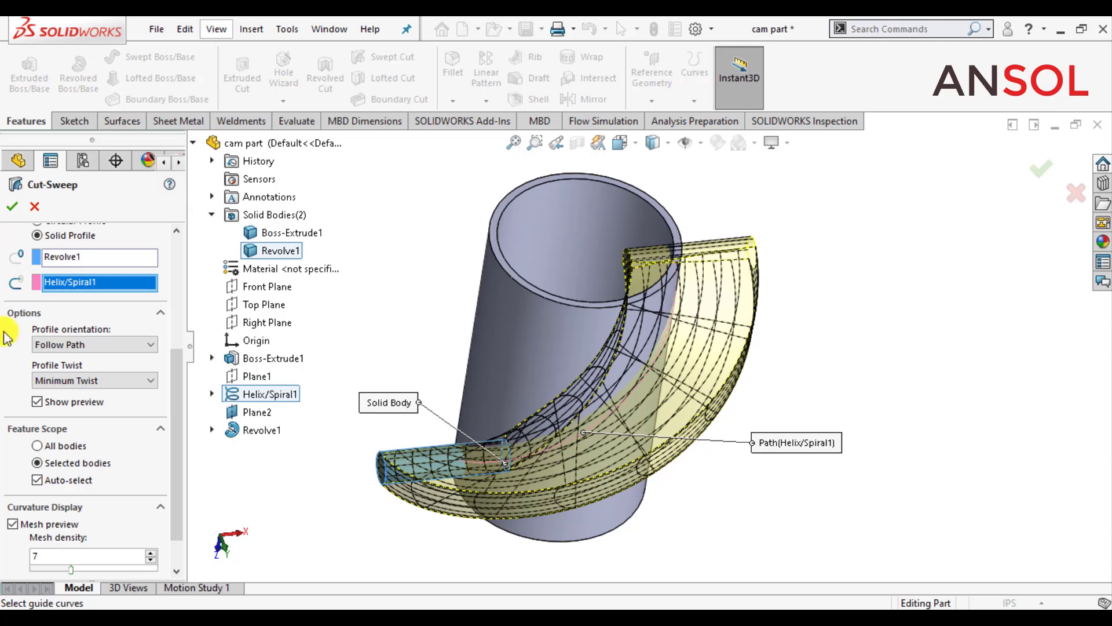
pyautogui.click(13, 208)
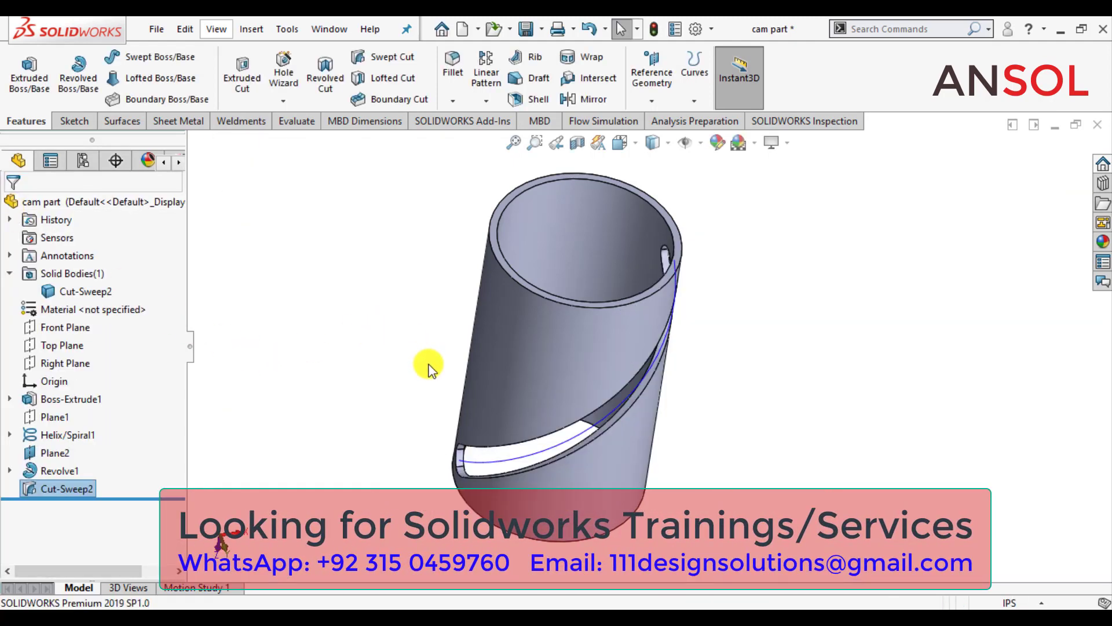
# Step: Hide the helix curve that runs along the slot
pyautogui.moveTo(405, 371); pyautogui.dragTo(446, 316, button='middle')
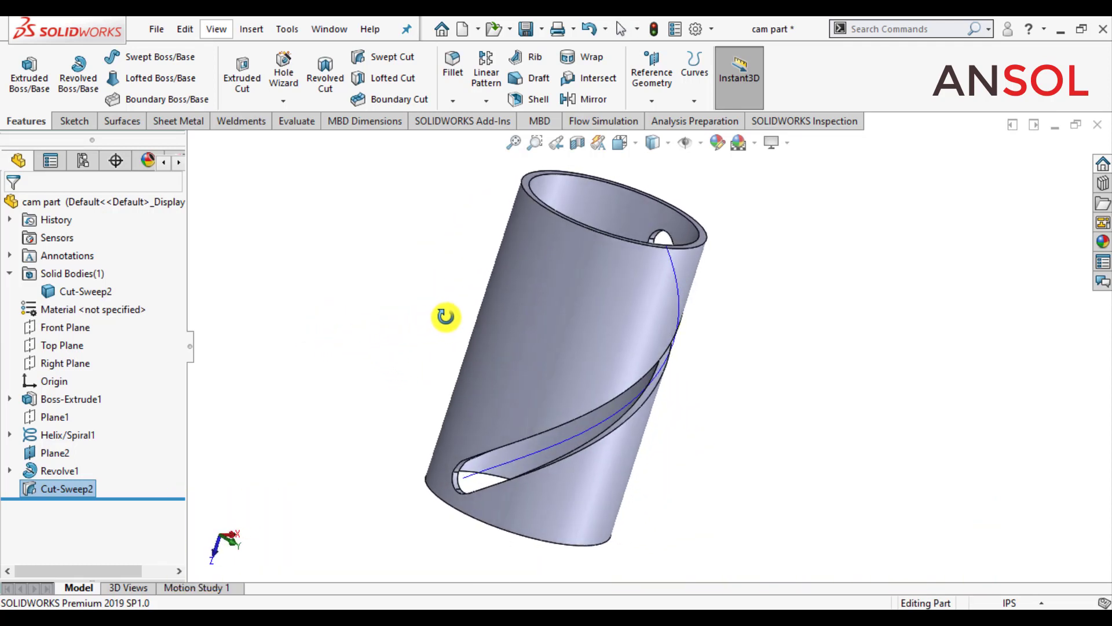
pyautogui.click(61, 434)
pyautogui.click(66, 410)
# Step: Examine the helical slot, its rounded ends and the tube's inside from several directions
pyautogui.moveTo(279, 361); pyautogui.dragTo(356, 350, button='middle')
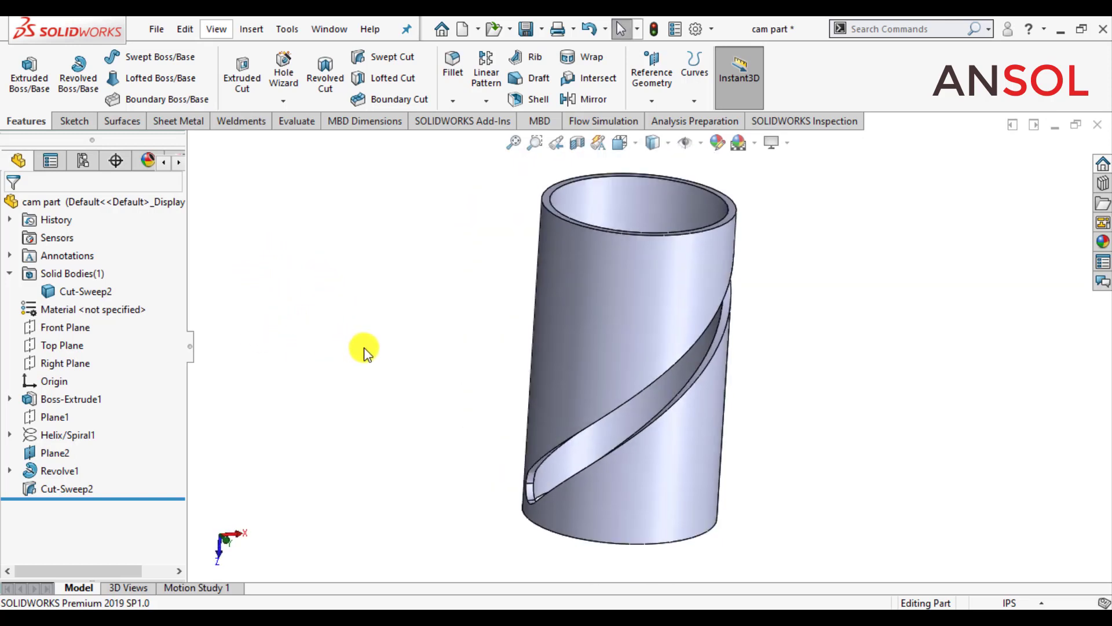
pyautogui.scroll(-2, 365, 349)
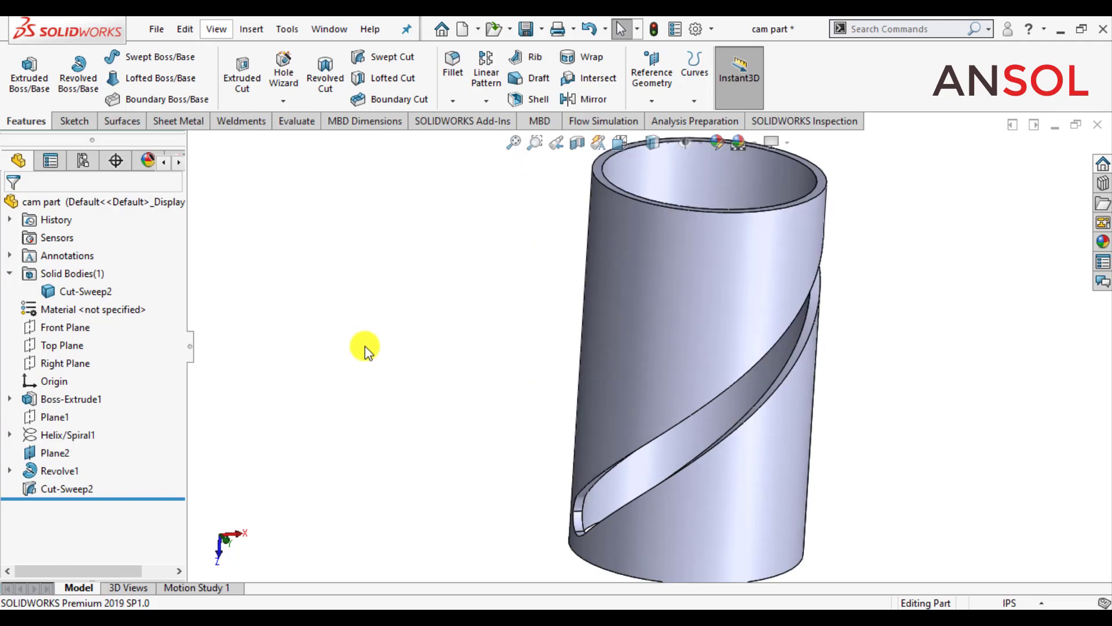
pyautogui.moveTo(422, 385); pyautogui.dragTo(545, 231, button='middle')
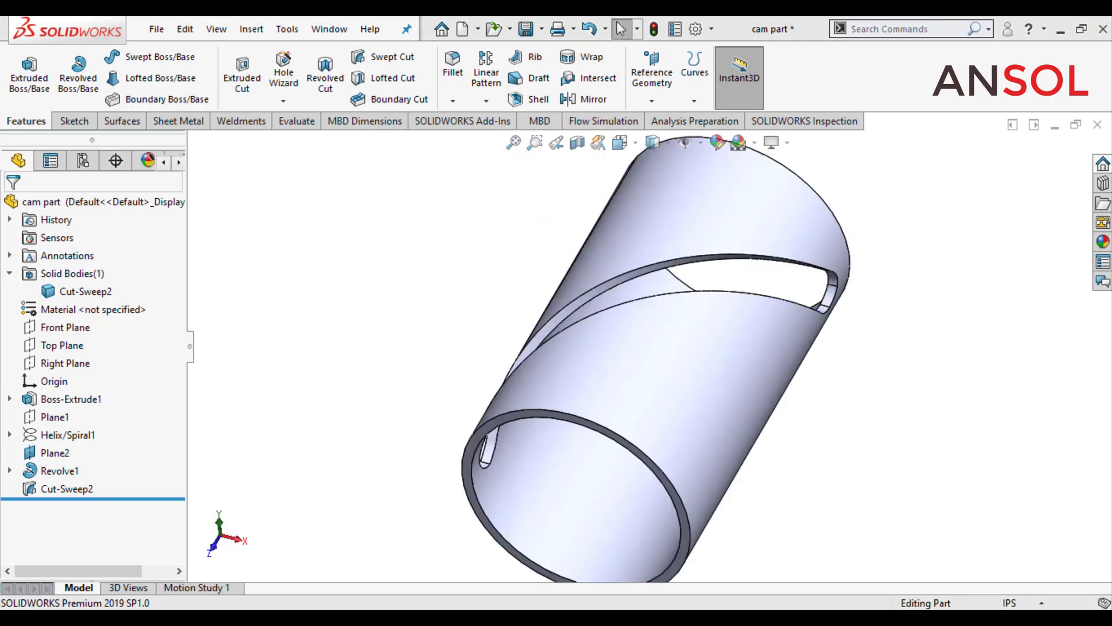
pyautogui.moveTo(753, 359); pyautogui.dragTo(255, 354, button='middle')
pyautogui.moveTo(394, 437)
pyautogui.mouseDown(button='middle')
pyautogui.moveTo(426, 437)
pyautogui.moveTo(385, 441)
pyautogui.mouseUp(button='middle')
pyautogui.scroll(-2, 386, 441)
pyautogui.scroll(4, 649, 346)
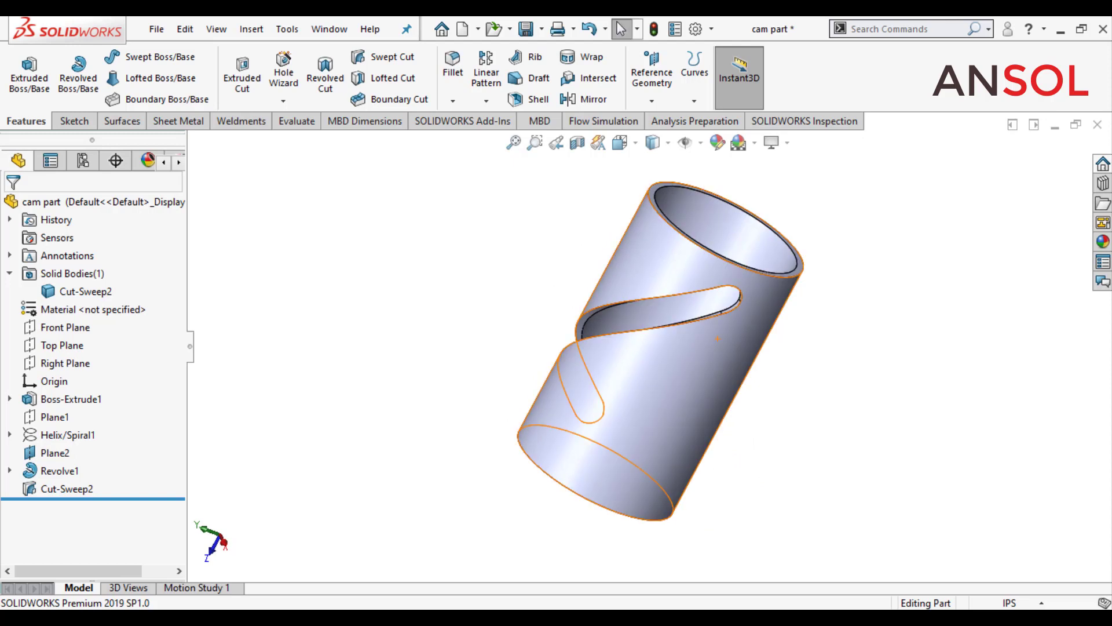
pyautogui.scroll(-1, 719, 350)
pyautogui.moveTo(718, 350); pyautogui.dragTo(637, 260, button='middle')
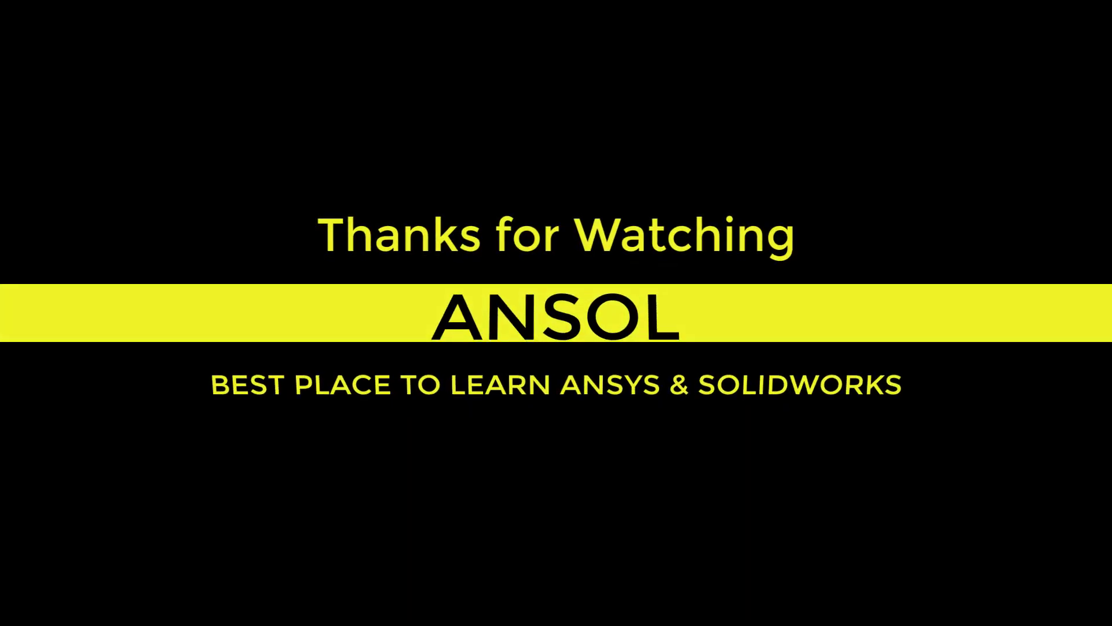